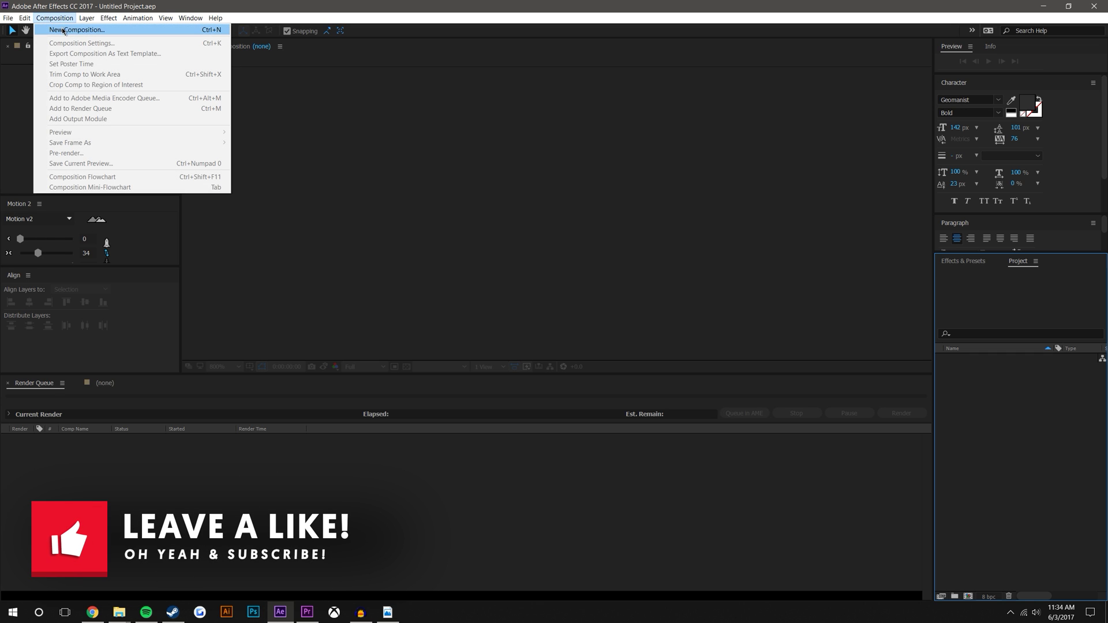
- Create a 1920 x 1080 composition at 59.94 fps lasting 10 seconds and fit it in the enlarged viewer
drag(619, 345, 526, 168)
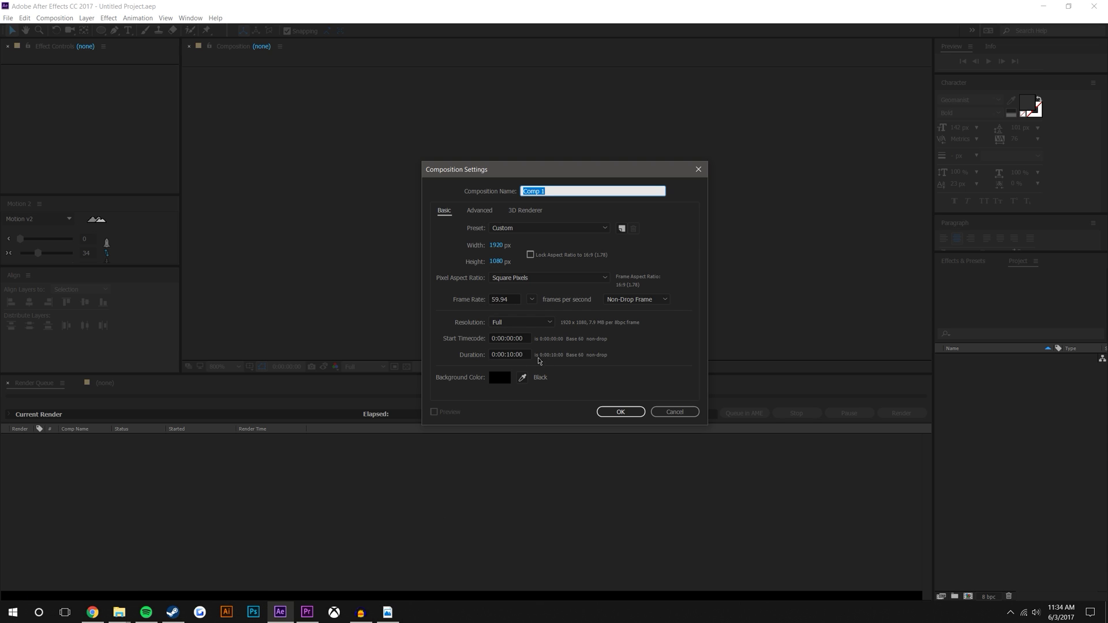
click(623, 412)
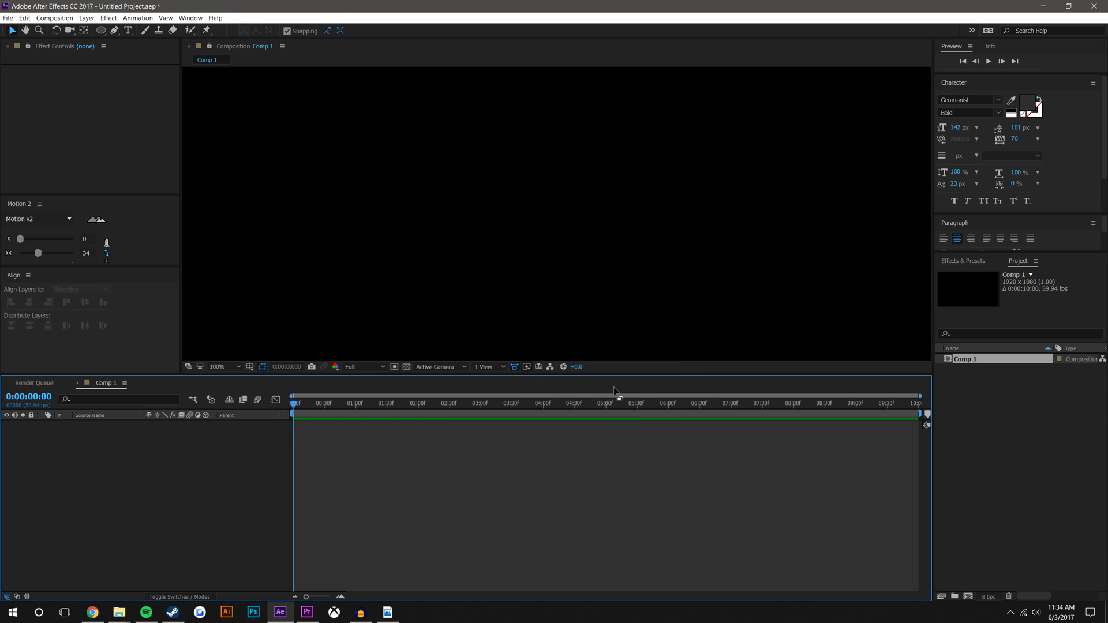
drag(617, 374, 612, 414)
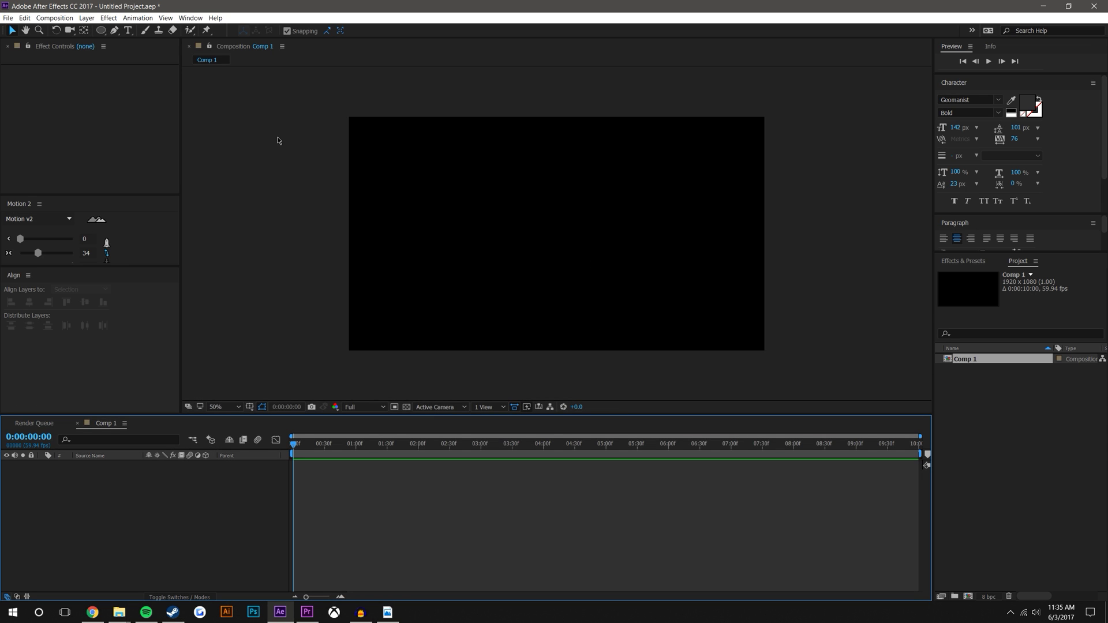
click(242, 410)
click(236, 427)
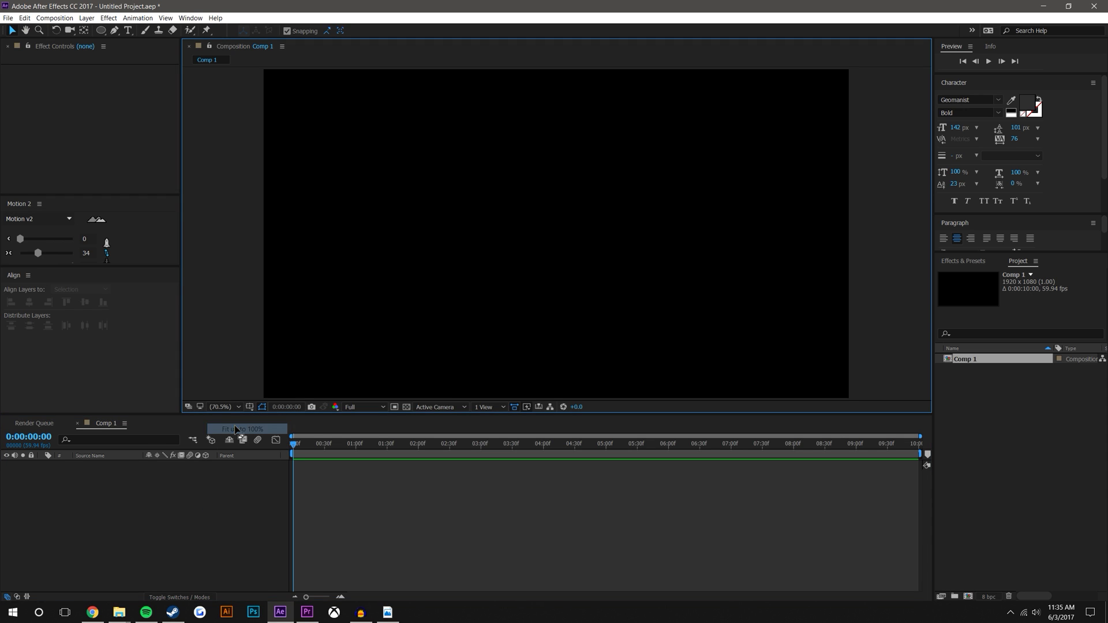
- Add a white 1920 x 1080 solid as the background and lock its layer
click(86, 18)
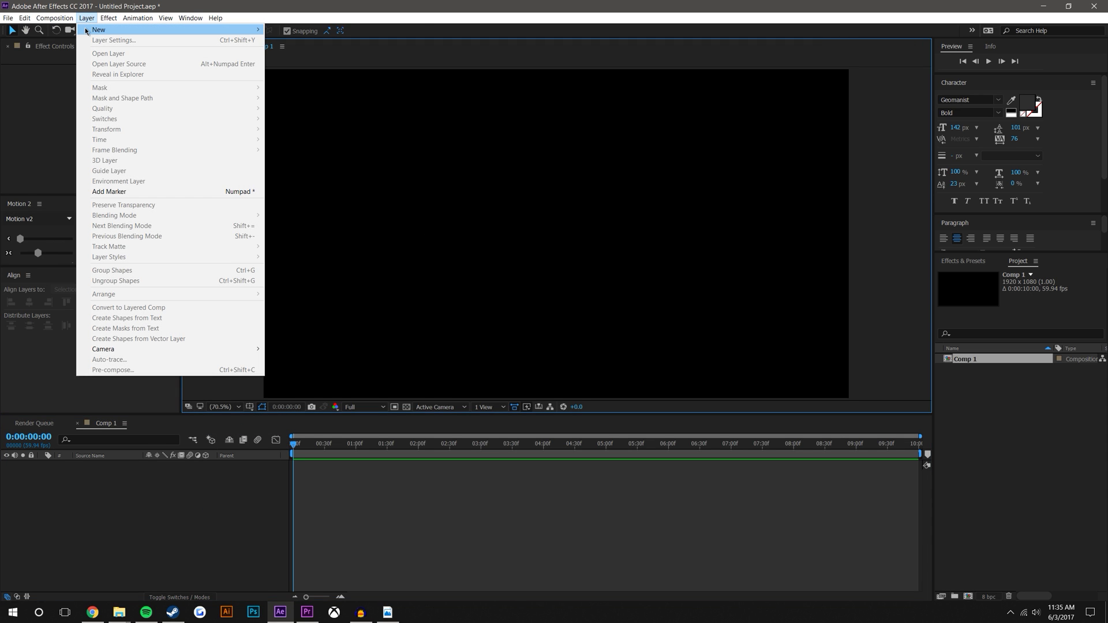
mouse_move(86, 30)
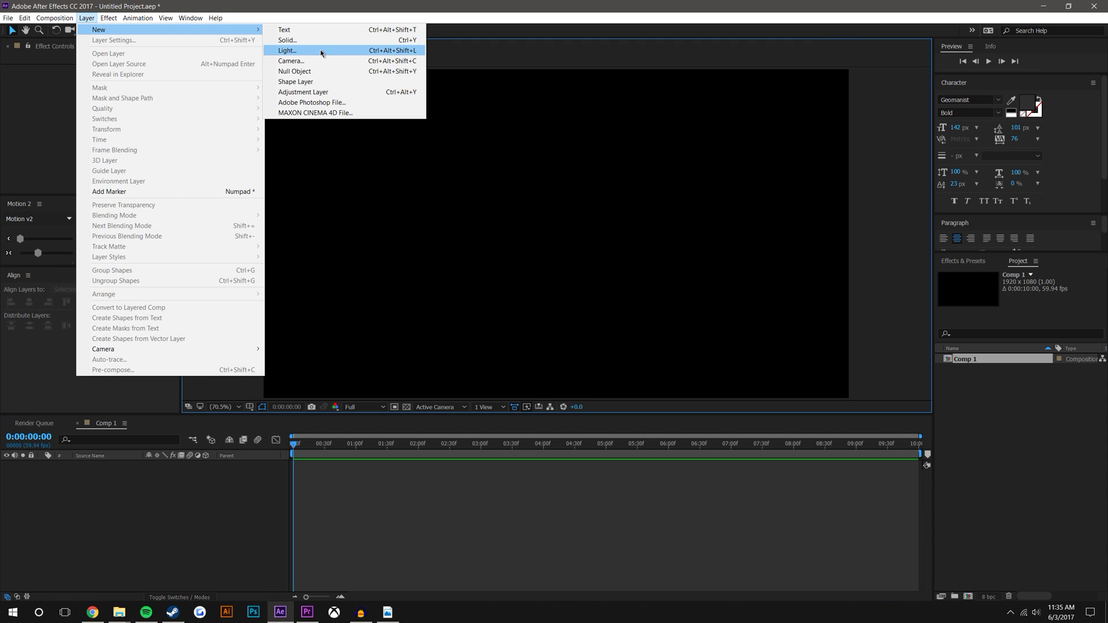
click(300, 39)
click(657, 419)
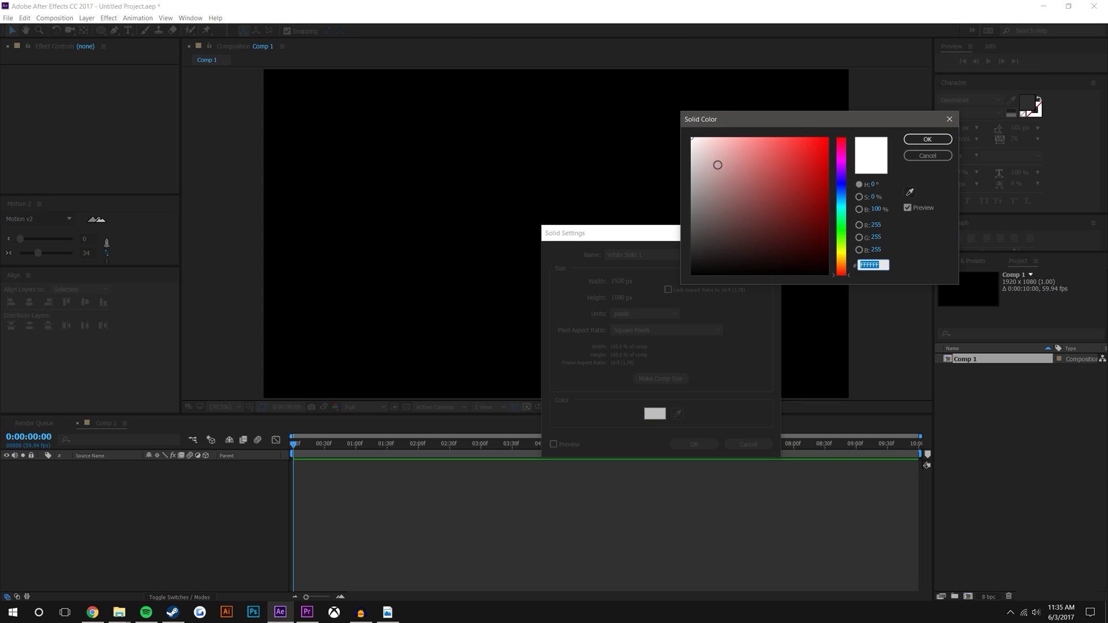
click(927, 139)
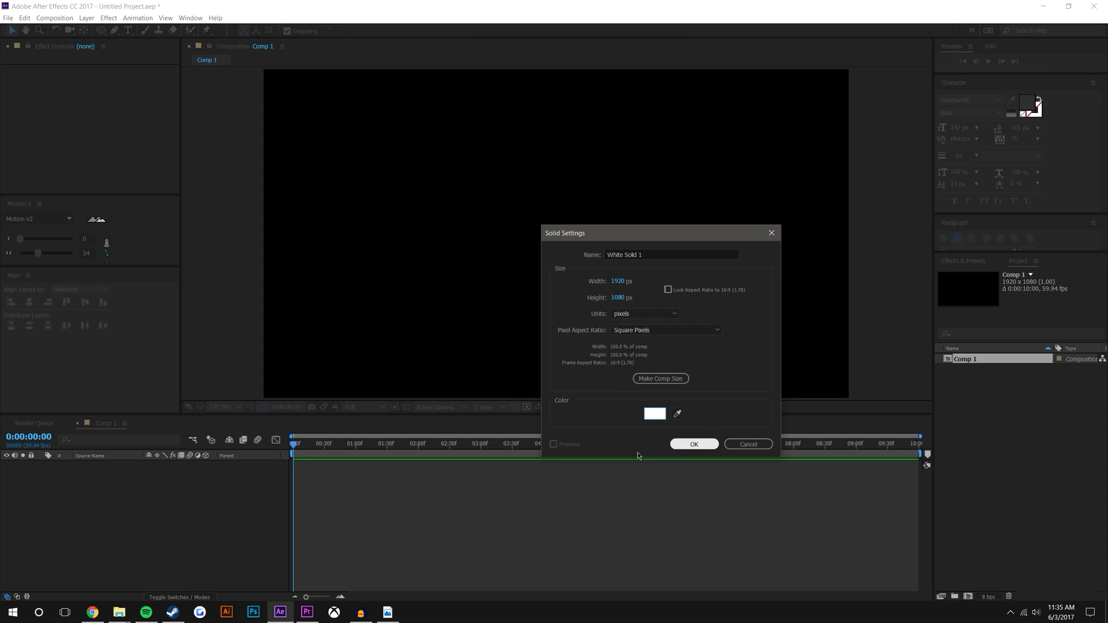
click(694, 443)
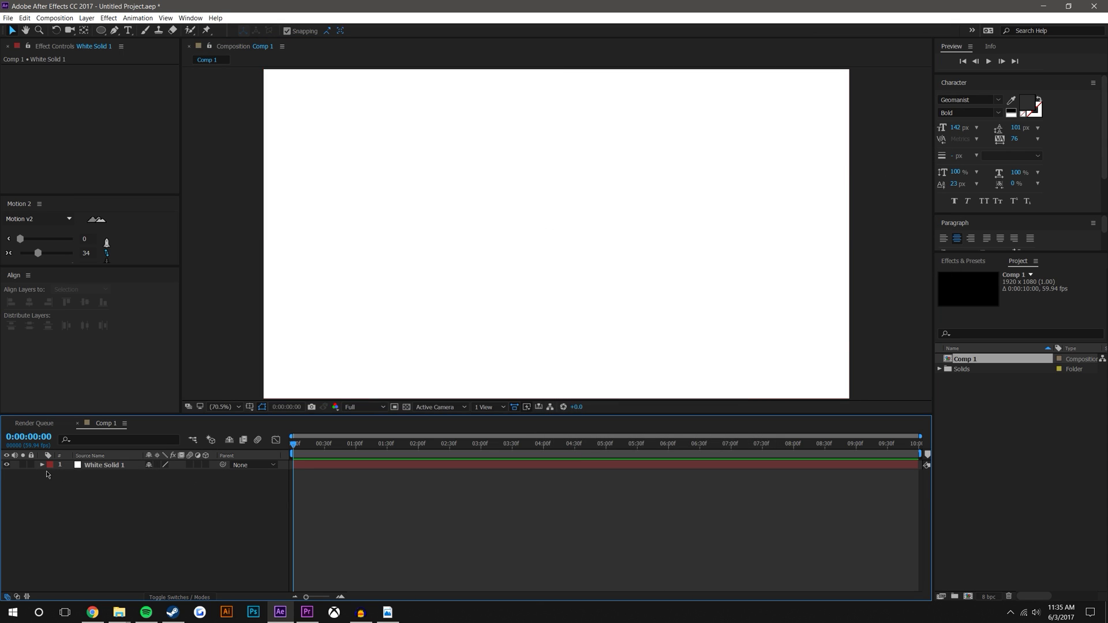
click(32, 464)
click(334, 276)
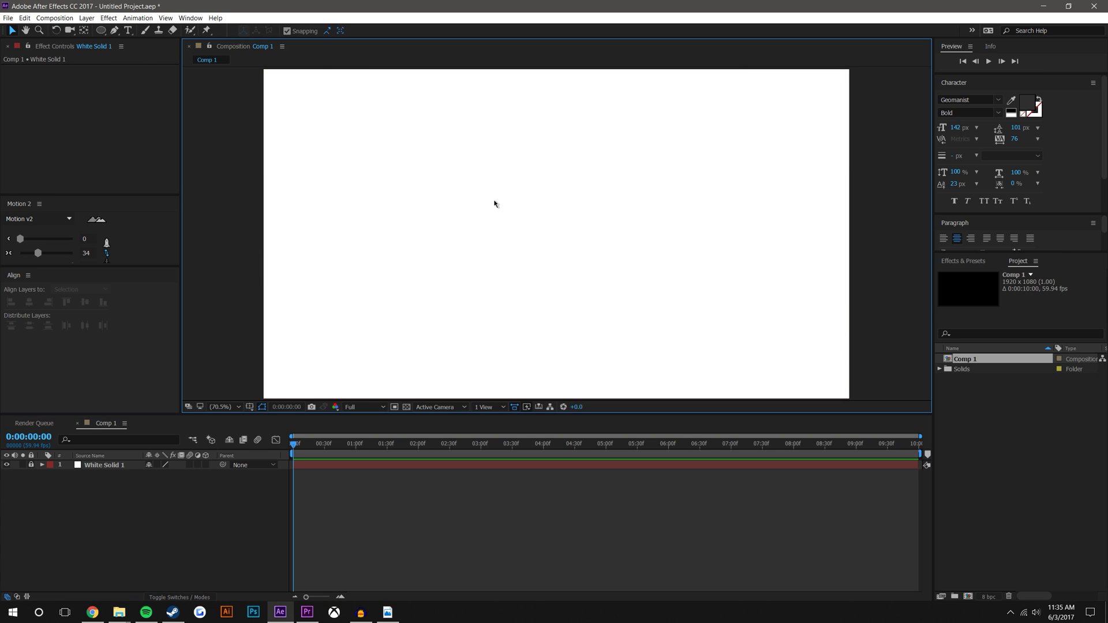
- Draw a grey square about 419 px wide near the middle of the composition with the Rectangle tool
click(100, 30)
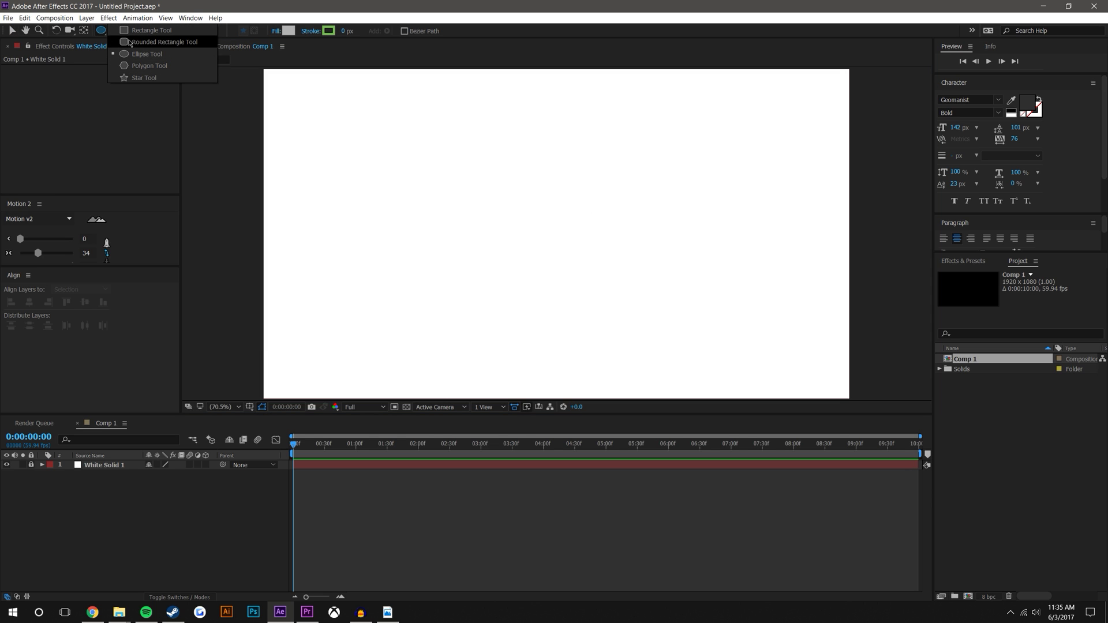
click(148, 30)
drag(492, 179, 620, 306)
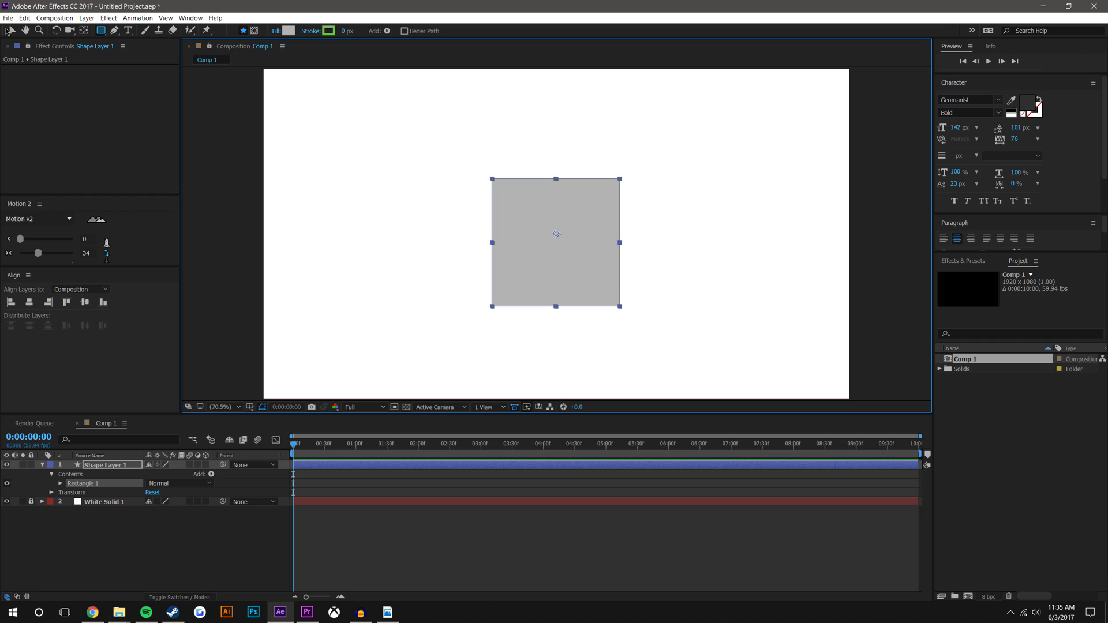
click(11, 30)
click(181, 535)
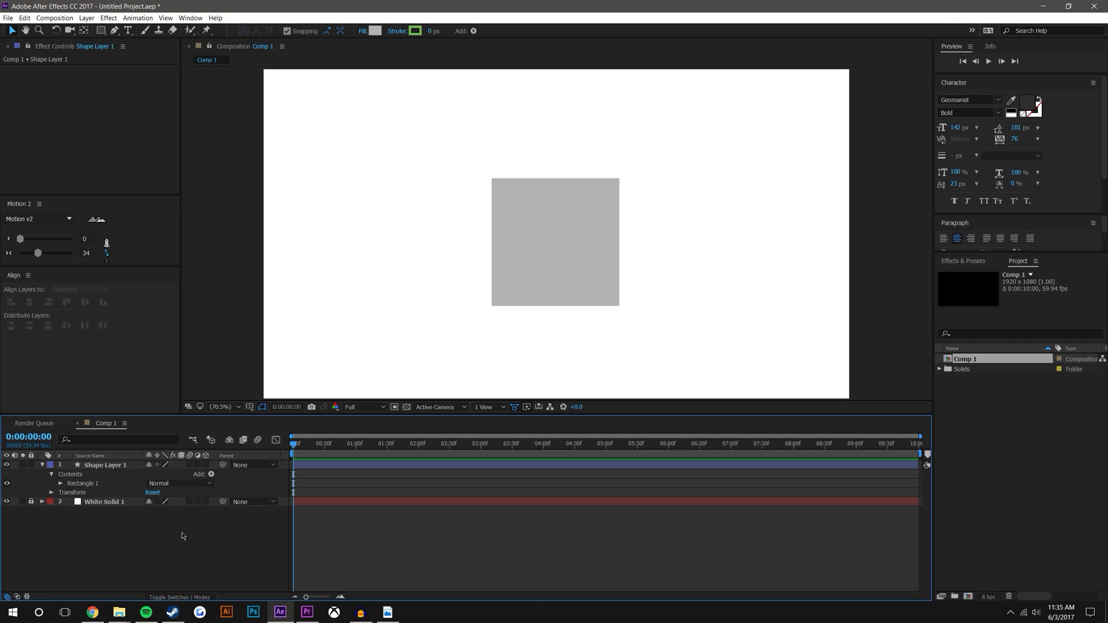
- Move the square's anchor point to its centre, and align the square vertically and horizontally to the composition's centre
click(558, 271)
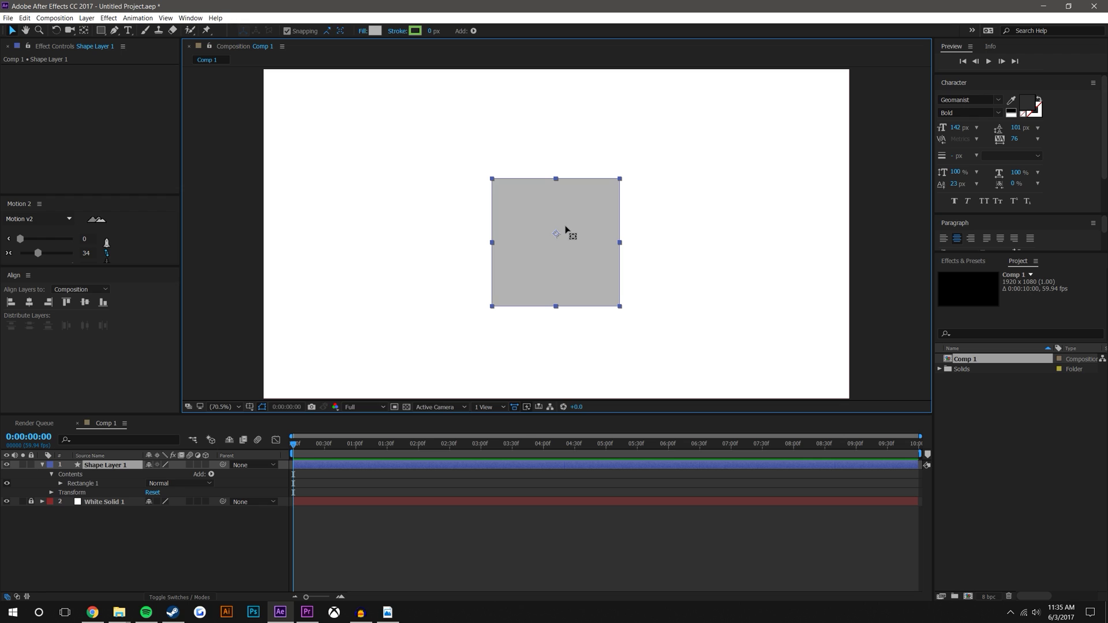
key(y)
drag(557, 235, 556, 244)
click(12, 30)
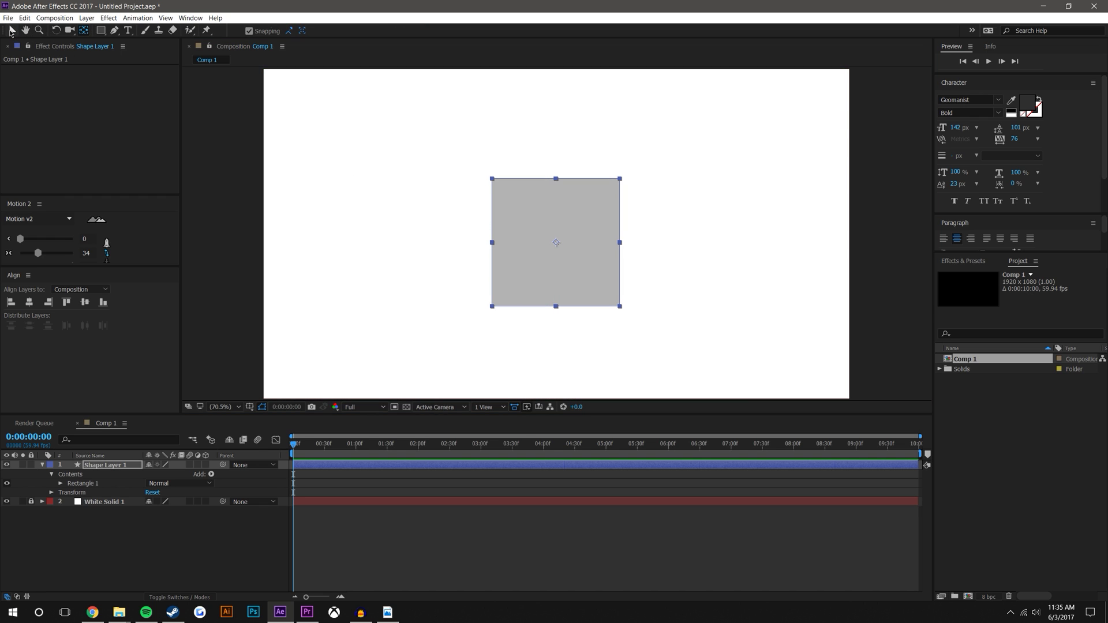
click(85, 302)
click(33, 304)
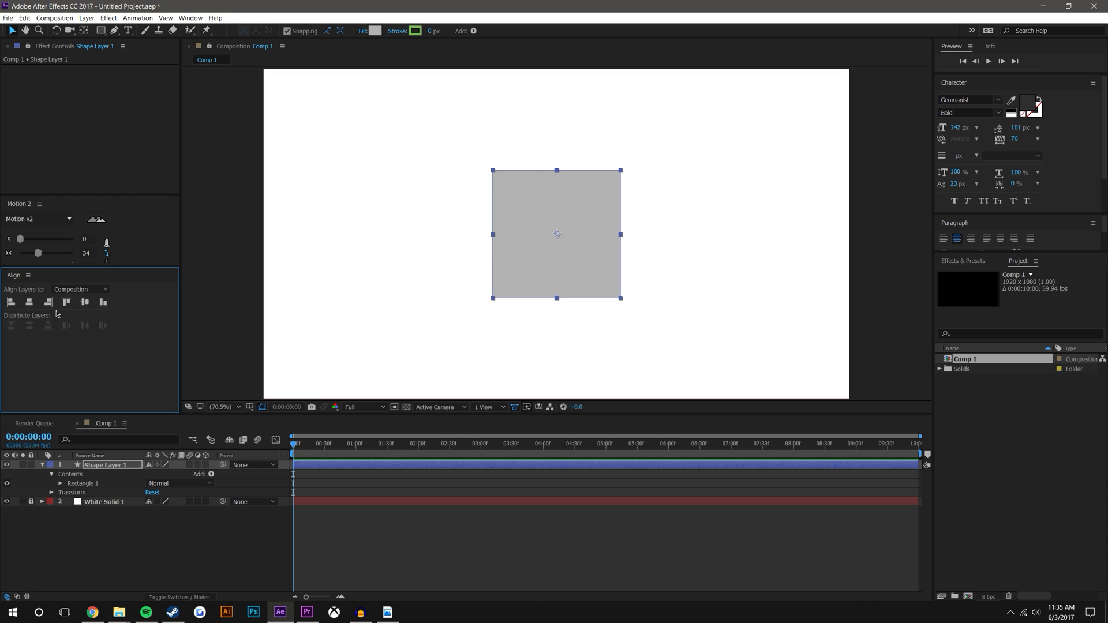
- Enlarge the Motion 2 panel so that all of its tools are shown
click(190, 18)
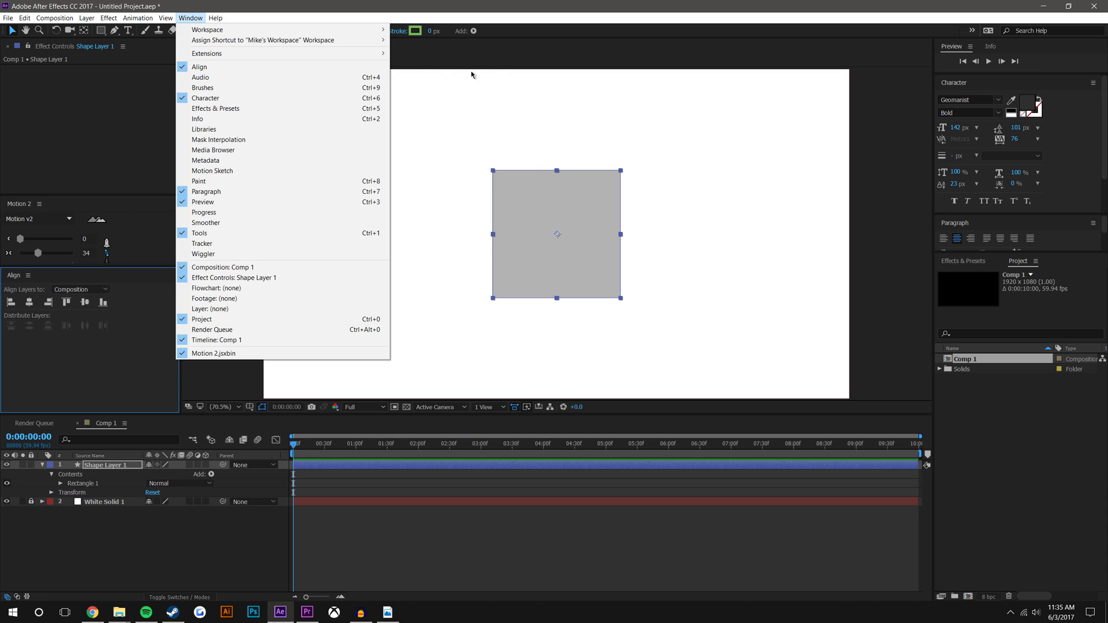
click(473, 74)
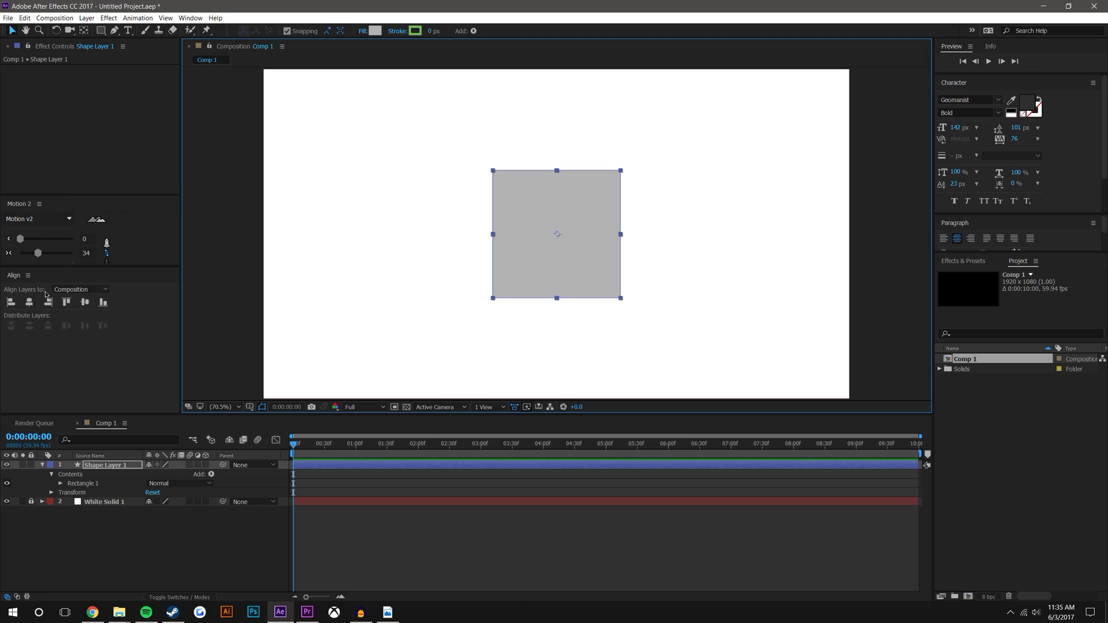
drag(53, 267, 51, 339)
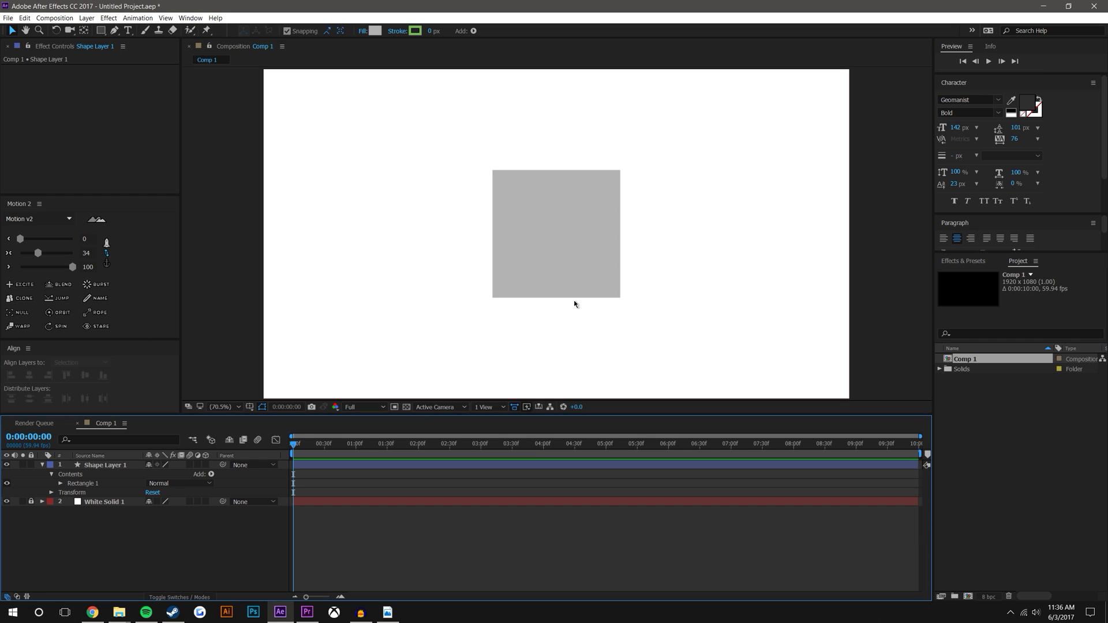
- Scale the square's shape layer to 65%
key(comma)
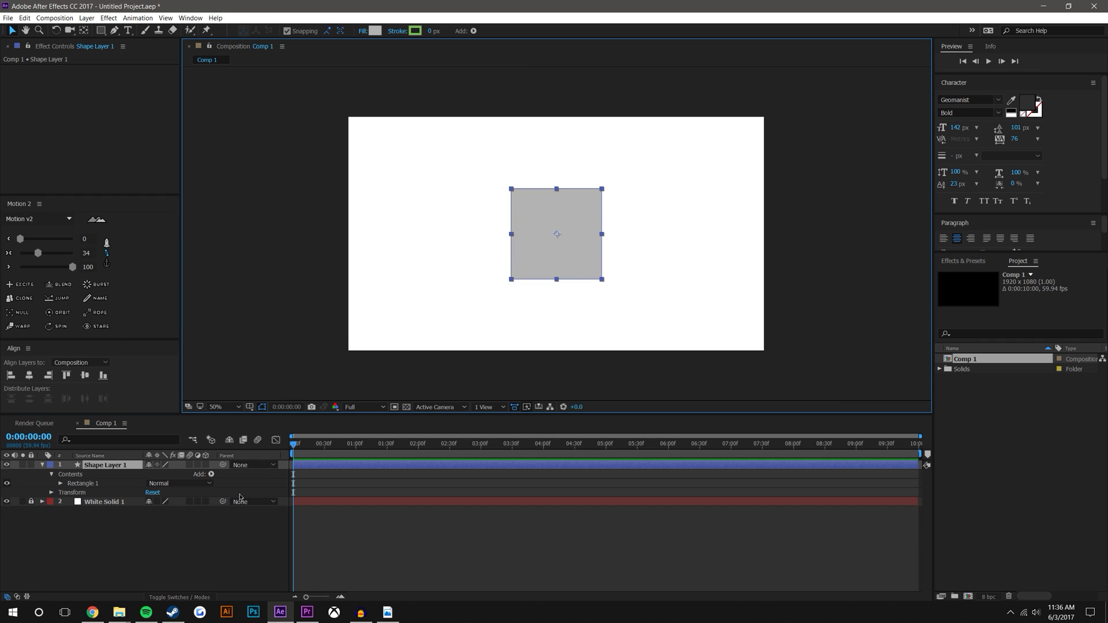
key(s)
drag(180, 474, 168, 496)
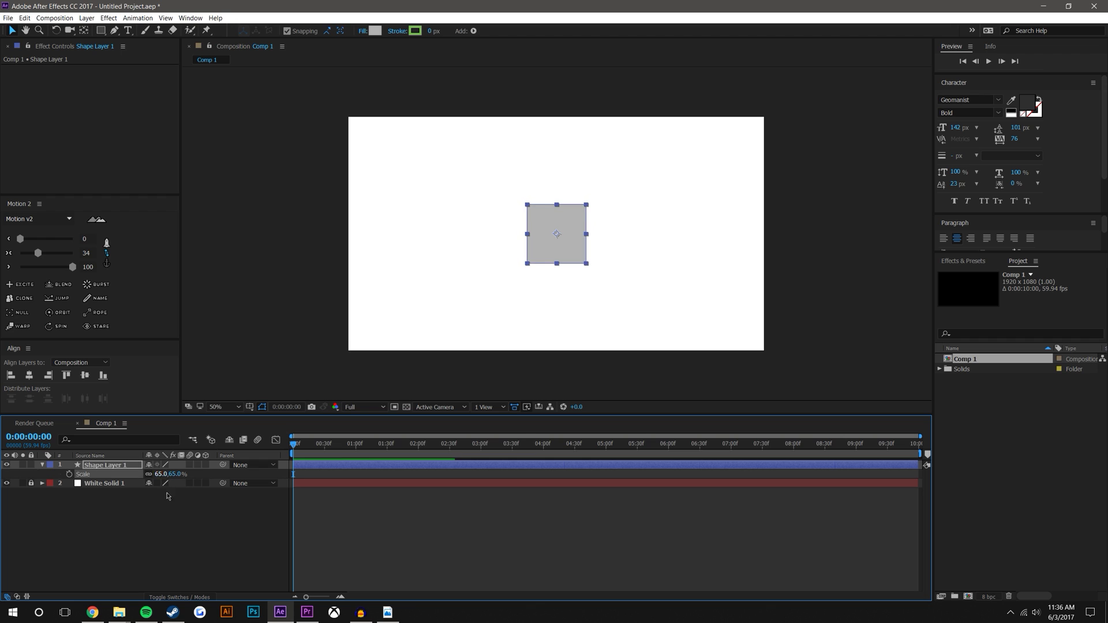
- Set the square's stroke width to 48 px and sample the green stroke colour for its fill
key(slash)
drag(433, 33, 462, 36)
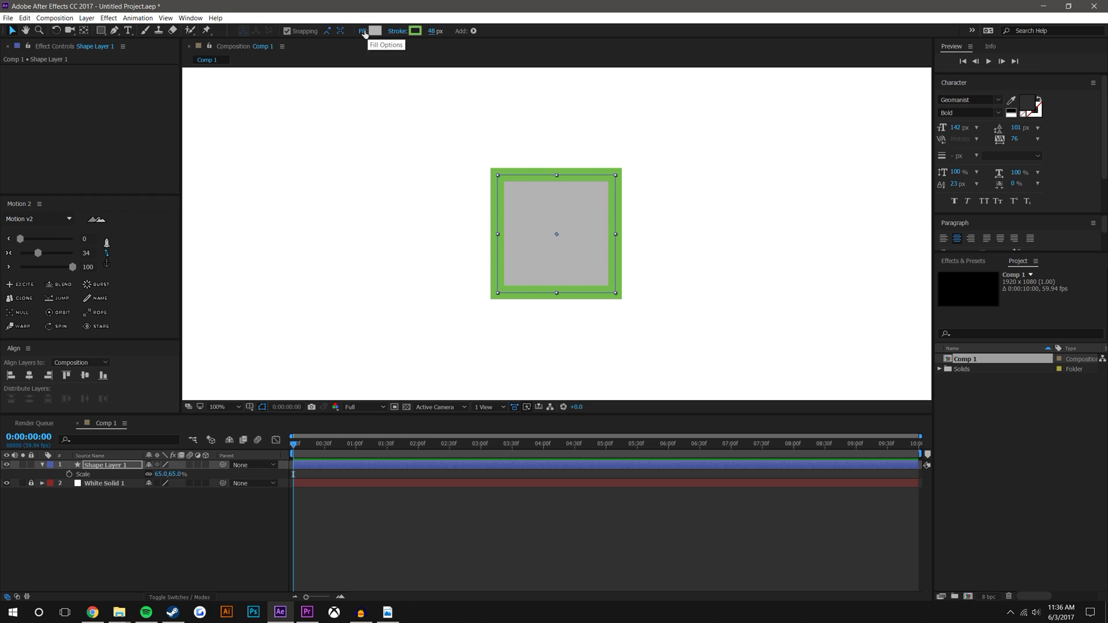
click(375, 31)
click(910, 192)
click(556, 168)
click(927, 139)
- Change the square's stroke colour to light grey
click(411, 33)
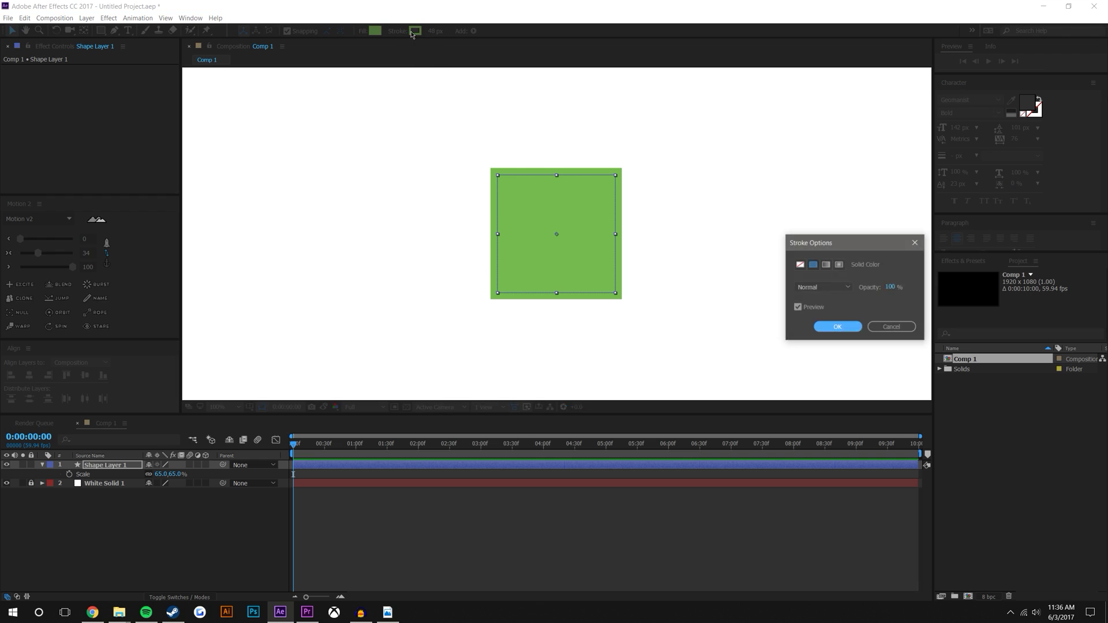
click(885, 326)
click(415, 32)
mouse_move(781, 210)
mouse_down()
mouse_move(644, 136)
mouse_move(645, 152)
mouse_up()
click(927, 140)
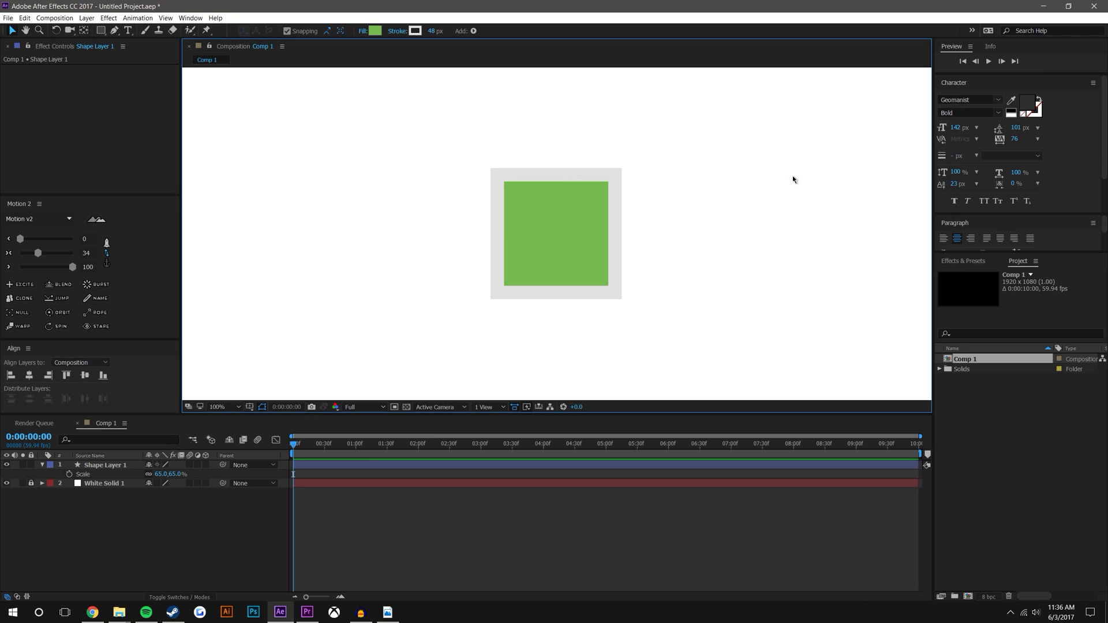
click(484, 275)
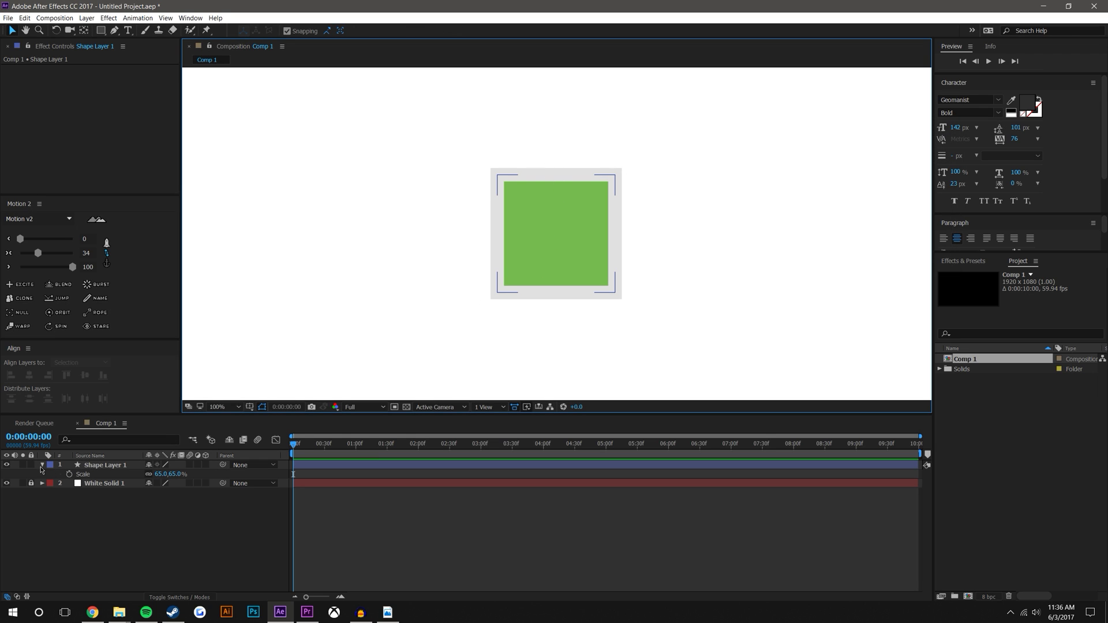
- Rename the square's shape layer to Box
click(42, 465)
click(42, 465)
right_click(92, 465)
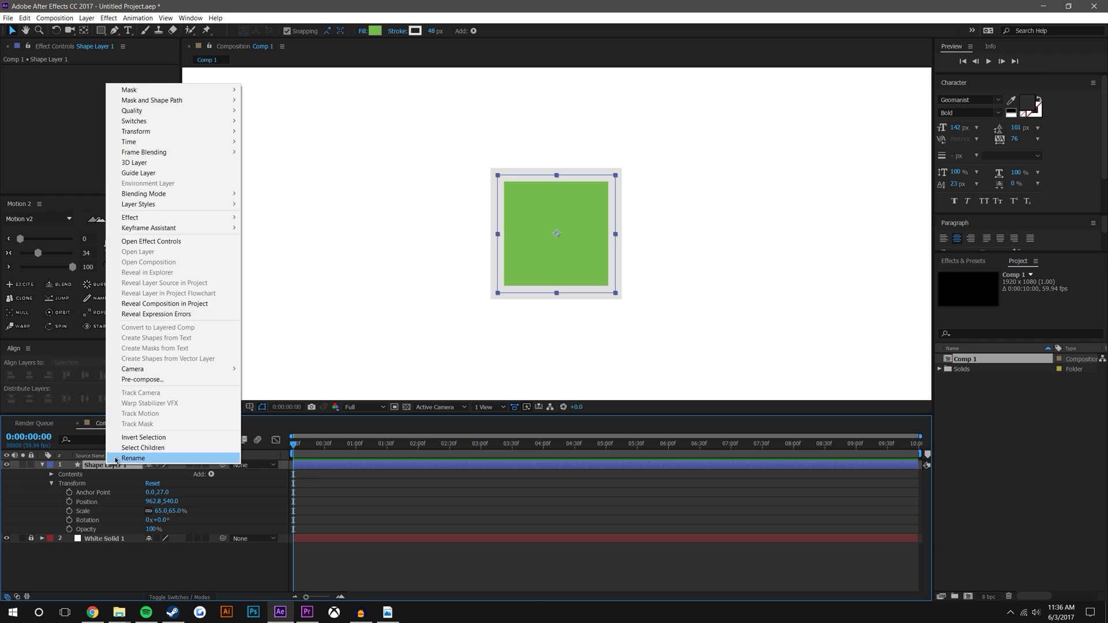
click(117, 456)
text(Box)
key(Return)
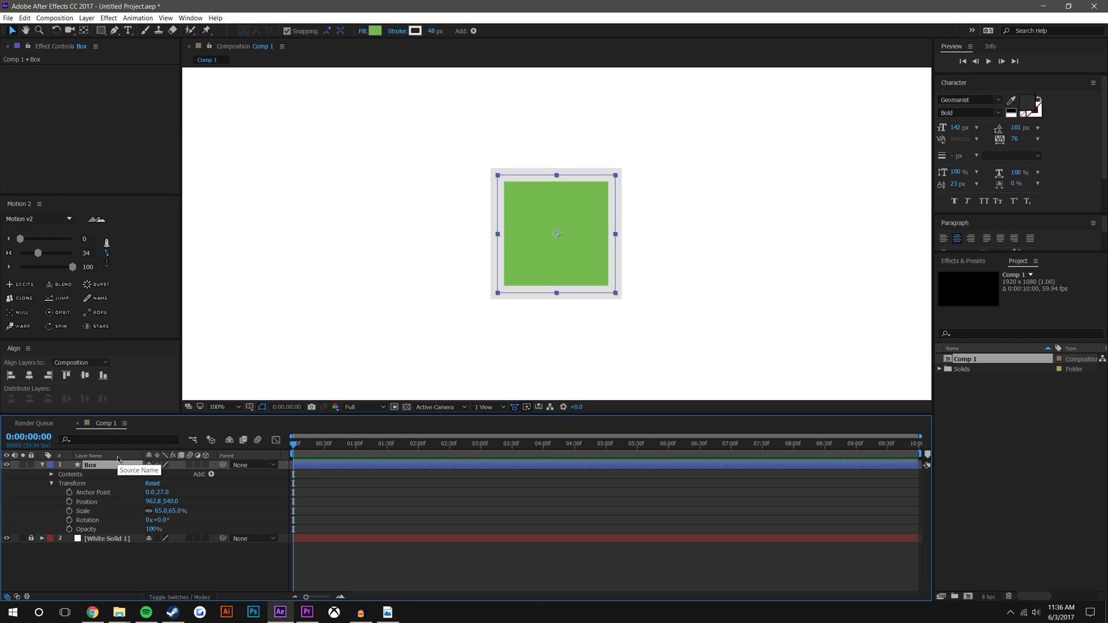
- Round the corners of the Box layer's rectangle path with a roundness of 77
click(52, 484)
click(51, 475)
click(60, 484)
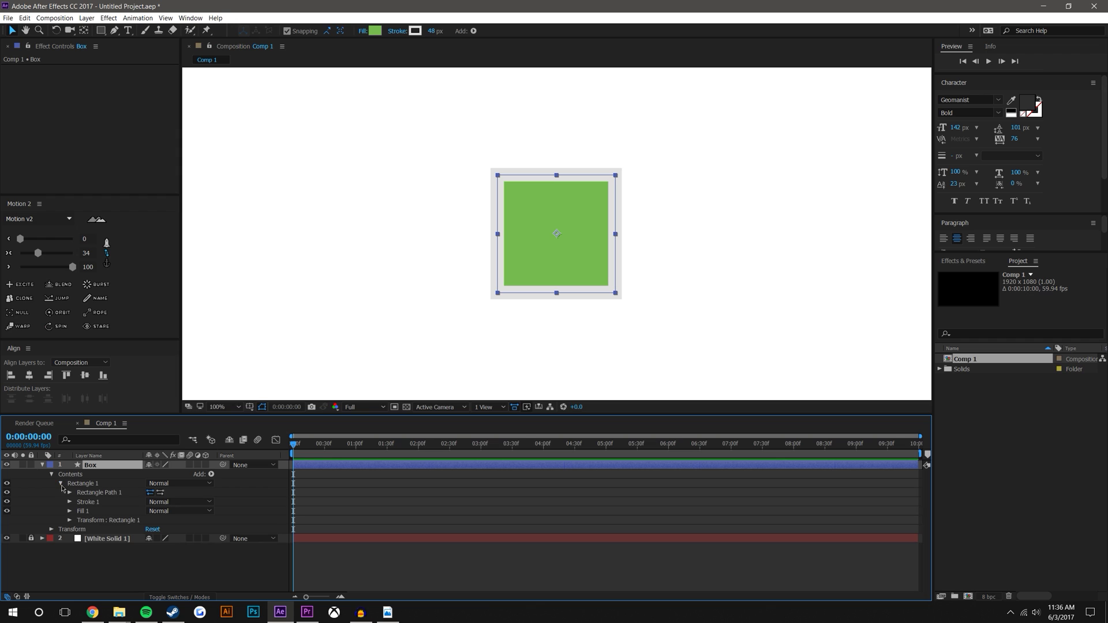
click(69, 493)
drag(151, 520, 192, 518)
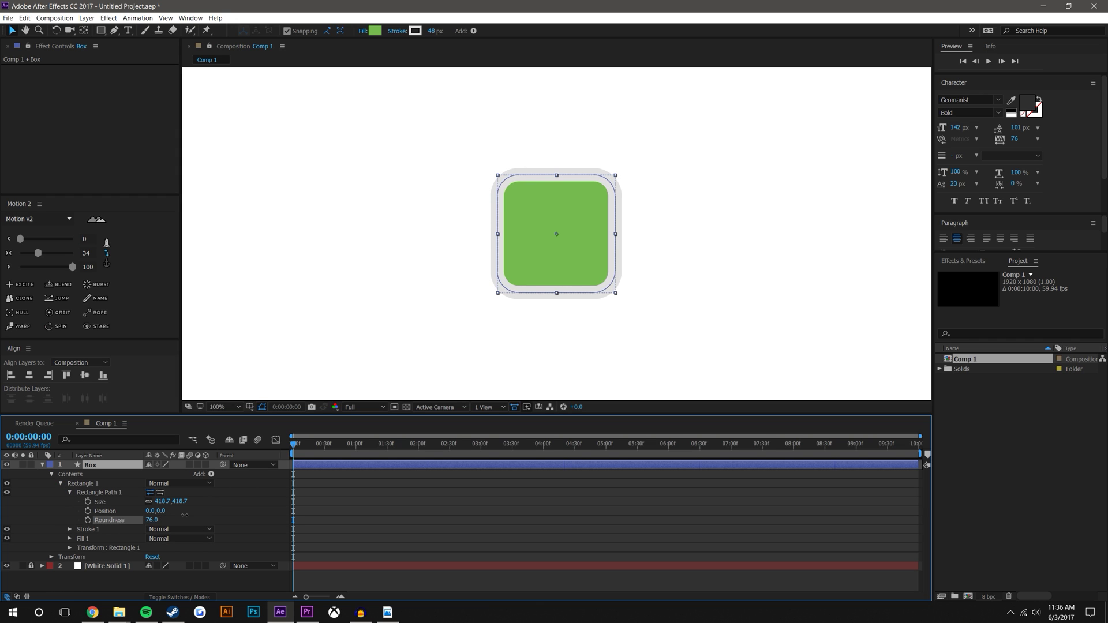
click(420, 524)
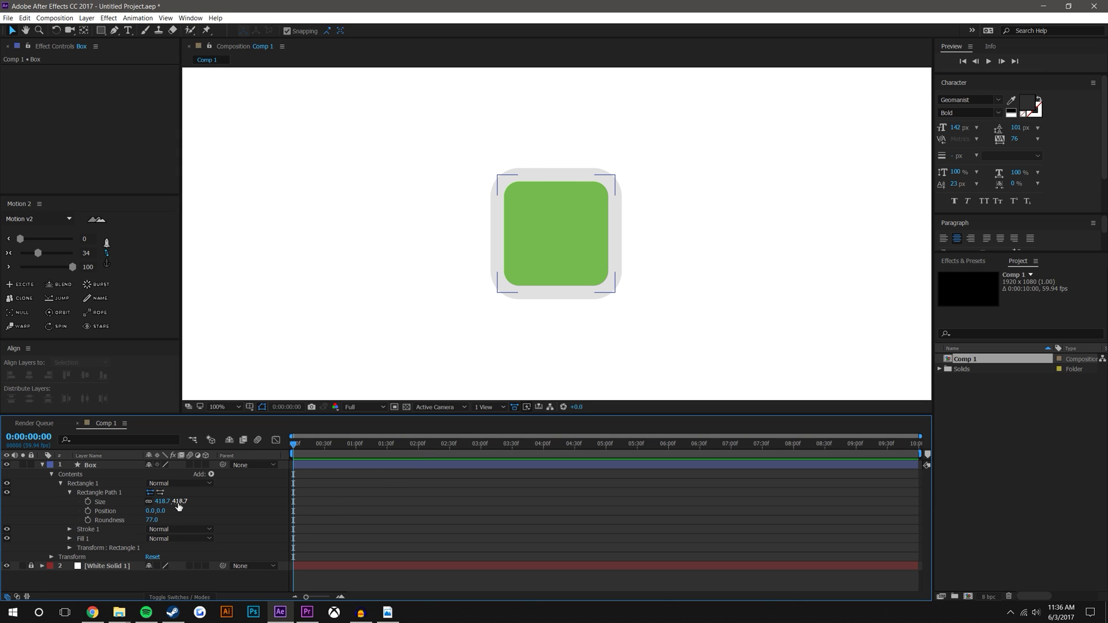
- Try enlarging the rectangle path's size to 1015.7 and back down, and undo the size changes
drag(167, 502, 530, 515)
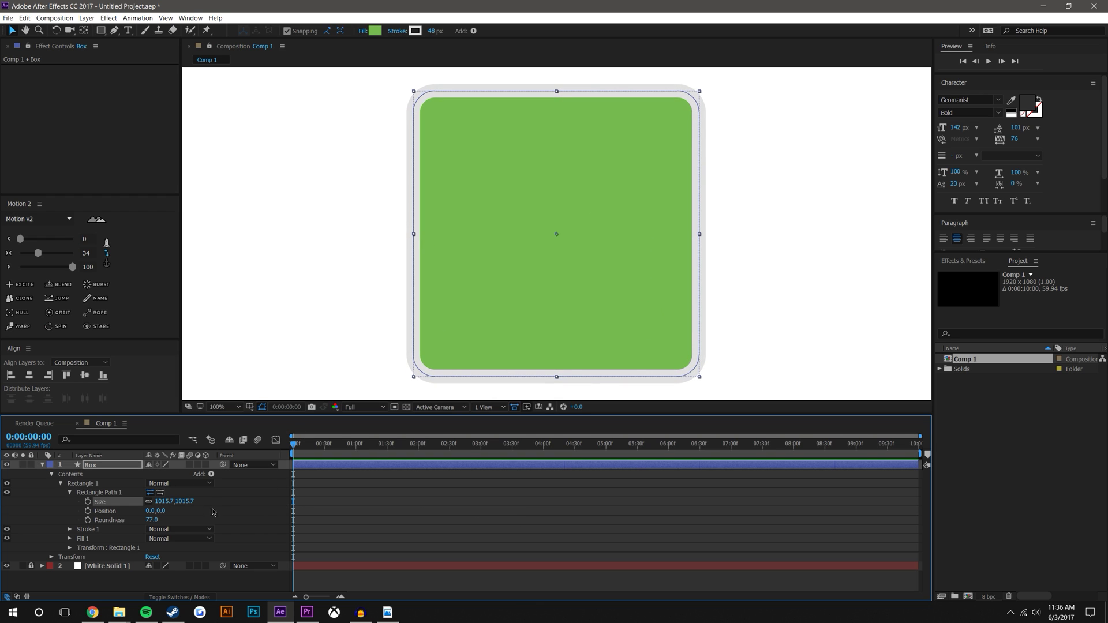
drag(172, 502, 54, 508)
key(ctrl+z)
key(ctrl+z)
- Try scaling the Box layer to 173%, and undo the scale change
click(100, 470)
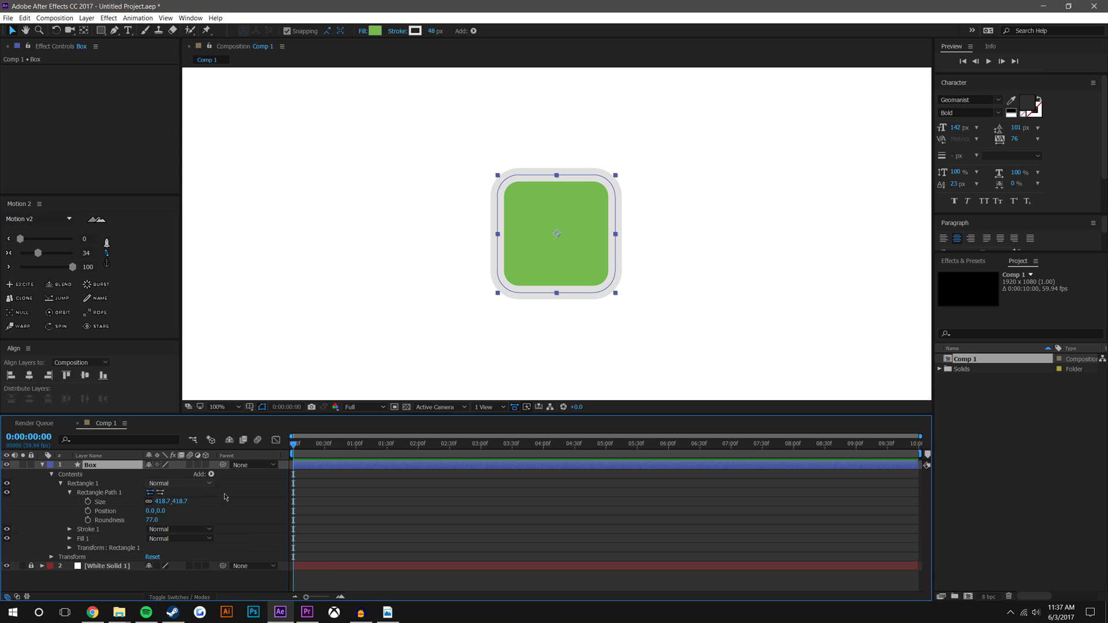
key(s)
drag(179, 475, 231, 474)
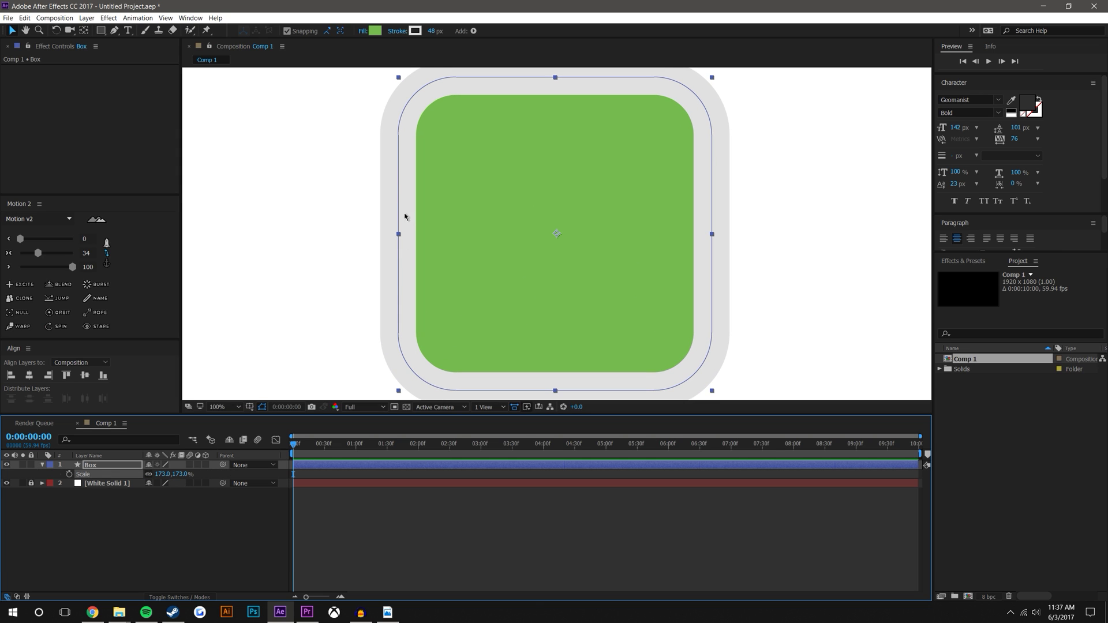
key(ctrl+z)
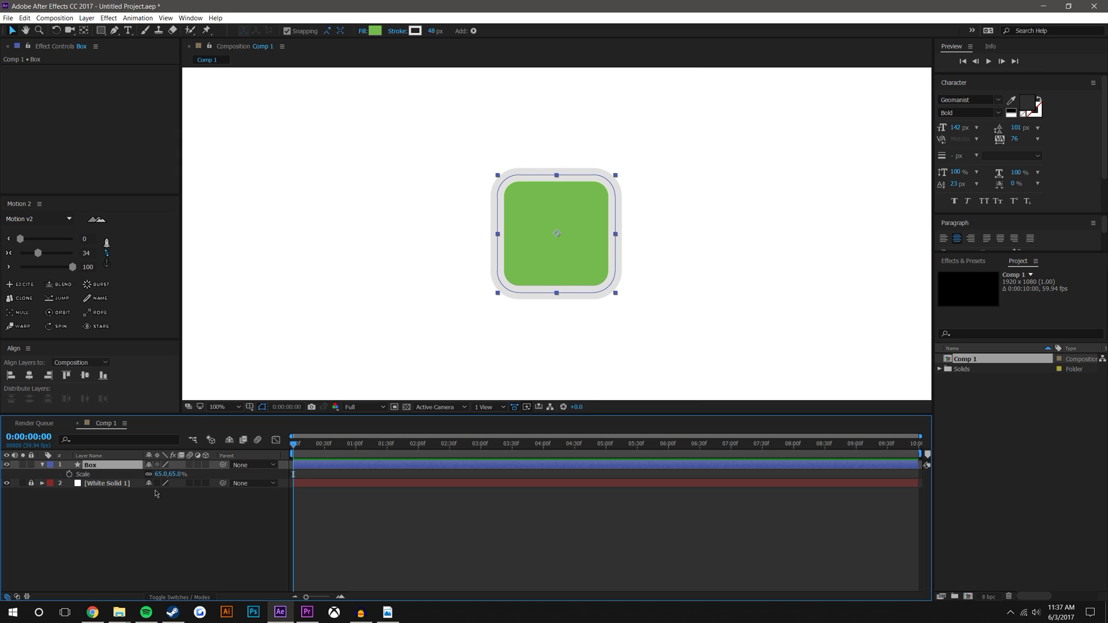
- Expand the Box layer's contents to show Rectangle 1, with its transform properties collapsed
click(45, 465)
click(43, 464)
click(43, 464)
click(52, 484)
click(51, 474)
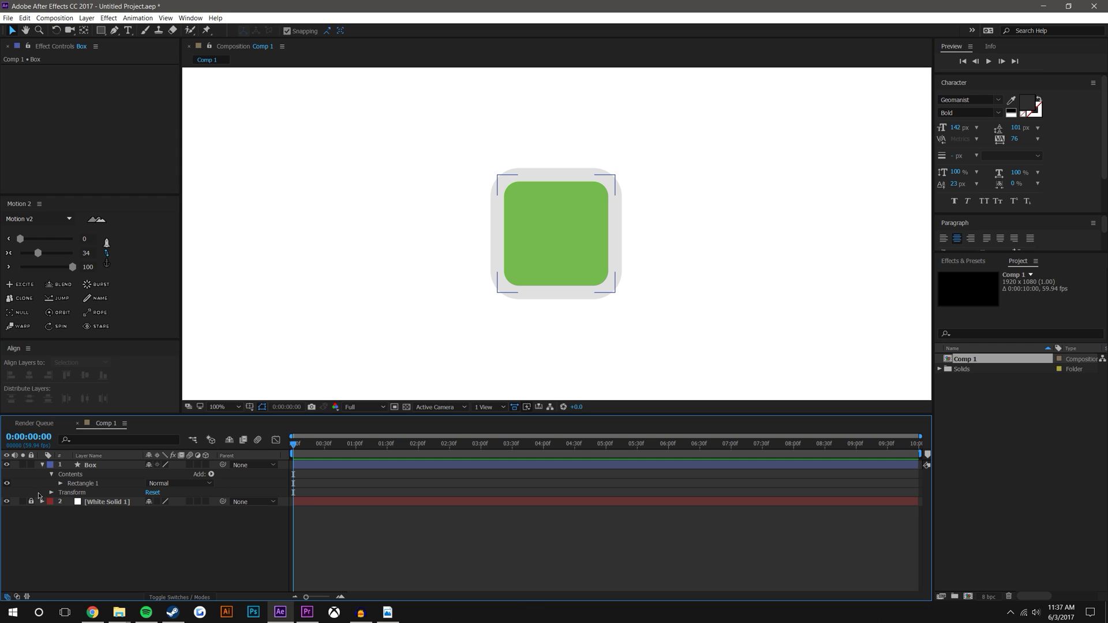
- Start keyframing the stroke width of the Box layer's Stroke 1 at the start of the timeline
click(61, 484)
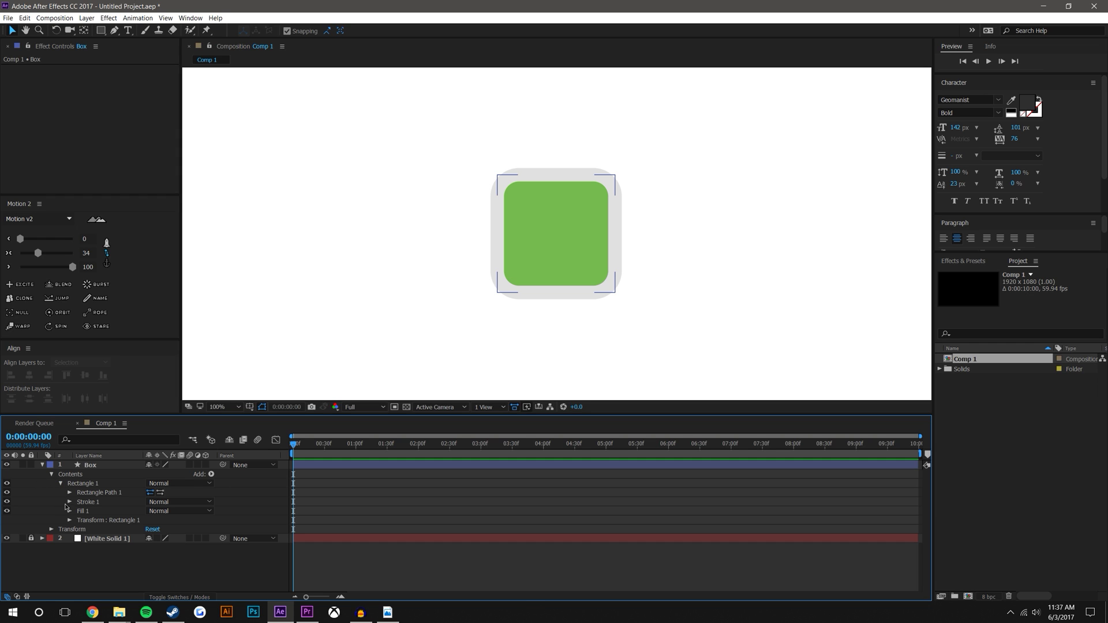
click(69, 502)
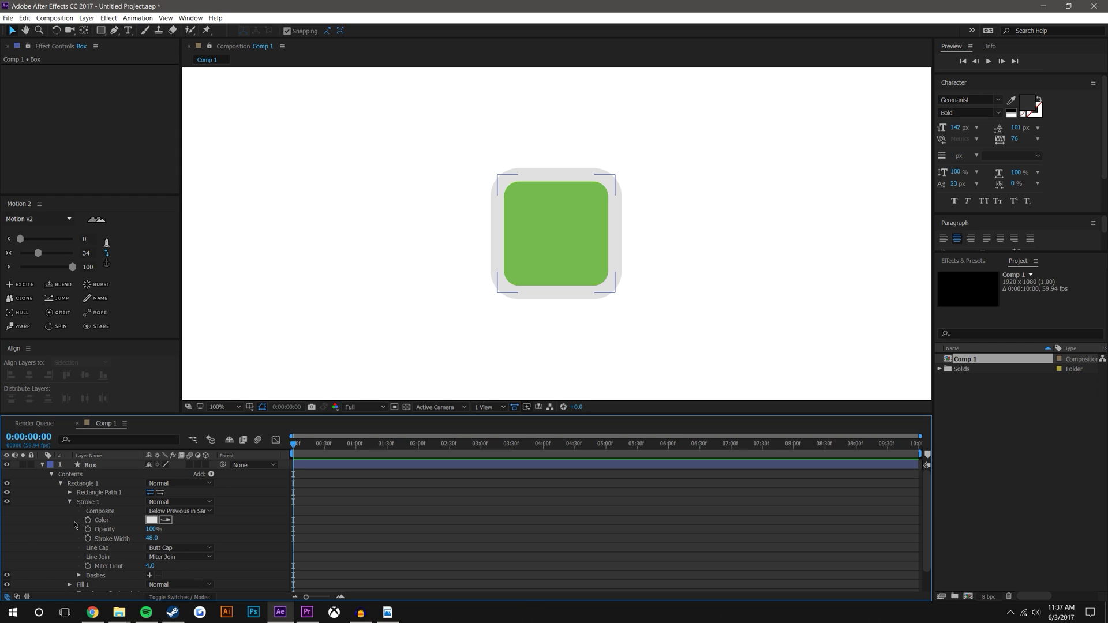
scroll(74, 525, down, 1)
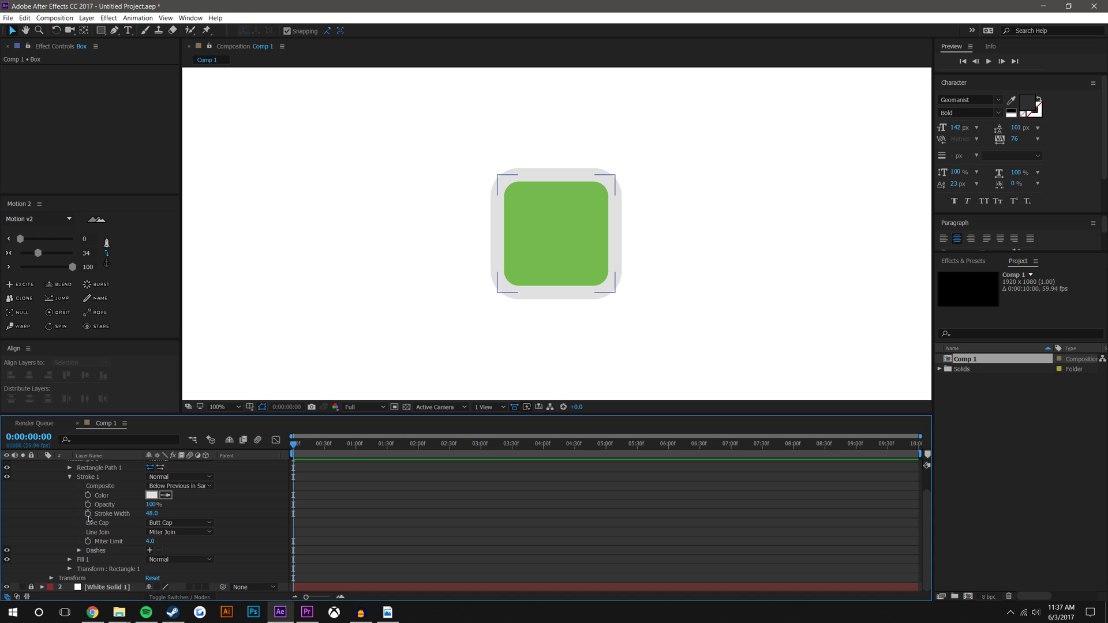
click(88, 514)
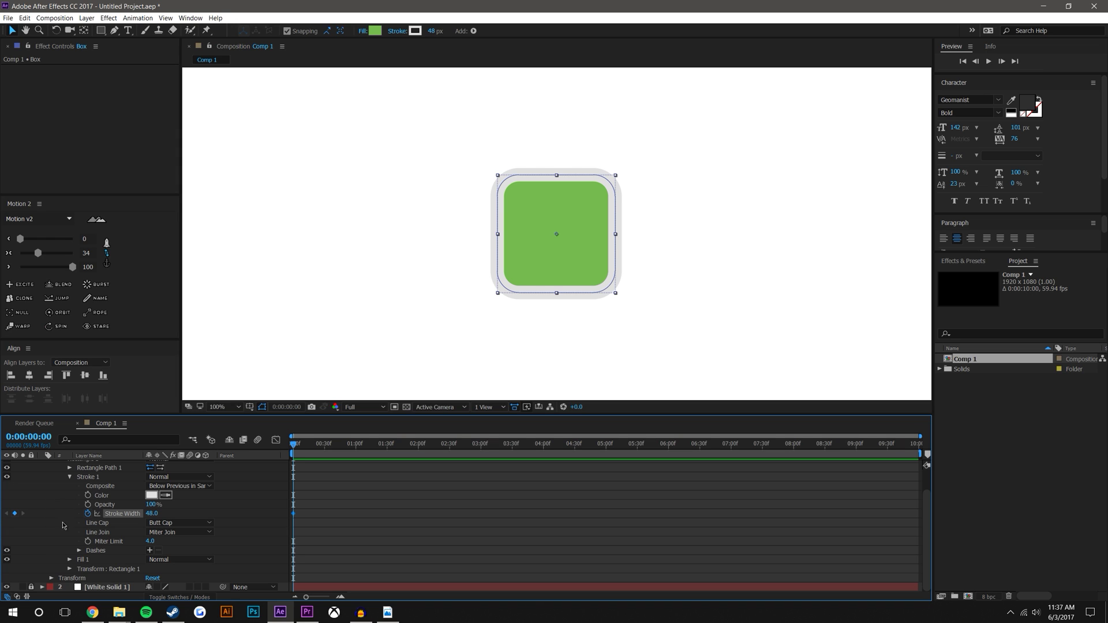
- Start keyframing the opacity of the Box layer's Fill 1 at the start of the timeline
click(69, 559)
scroll(61, 526, down, 2)
click(88, 559)
- Start keyframing the Rectangle Path 1 size at the start of the timeline, and show only the Box layer's keyframed properties
scroll(53, 491, up, 3)
click(70, 492)
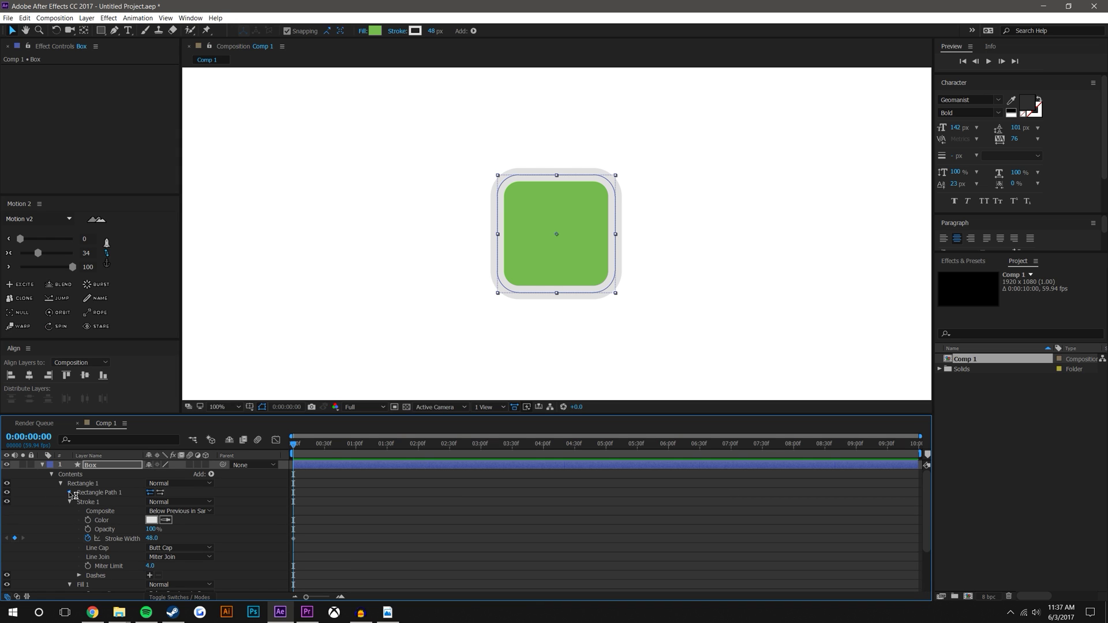
click(88, 502)
key(u)
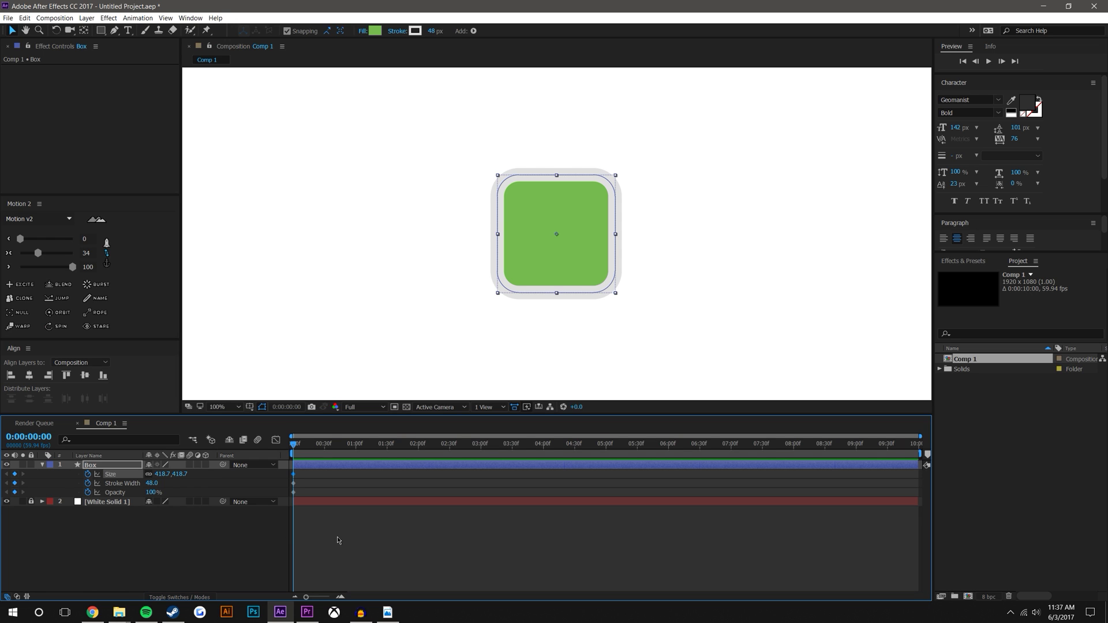
- Move the Size, Stroke Width and Opacity keyframes to 0:00:00:30
click(325, 450)
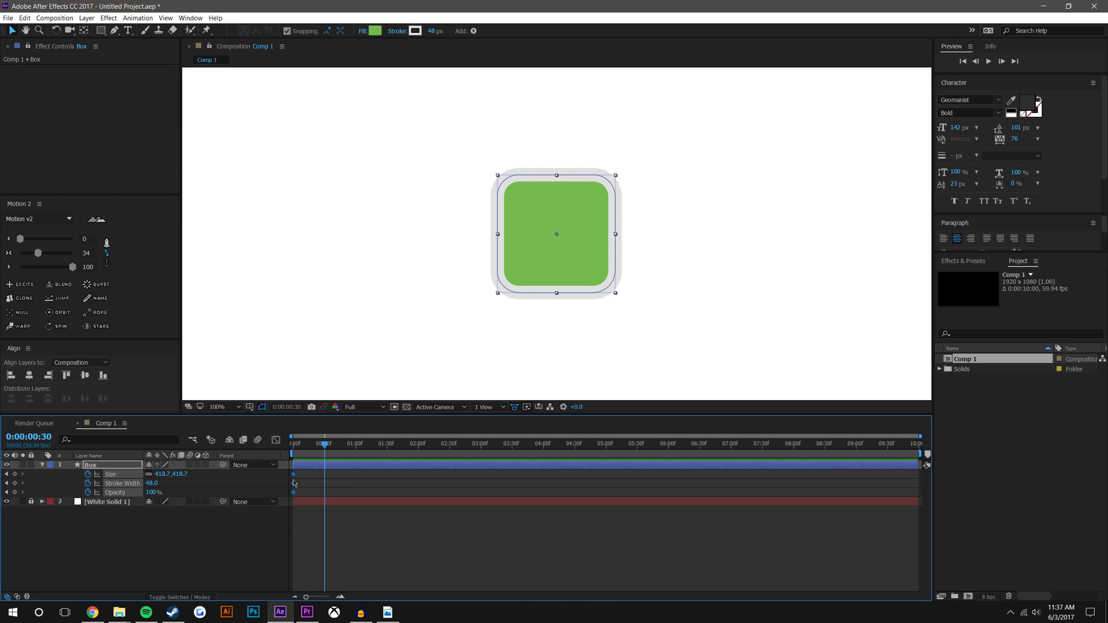
drag(293, 476, 330, 485)
click(331, 534)
- Magnify the timeline's time scale and move the Size, Stroke Width and Opacity keyframes to 0:00:00:15
click(339, 596)
drag(369, 597, 351, 597)
drag(328, 457, 545, 453)
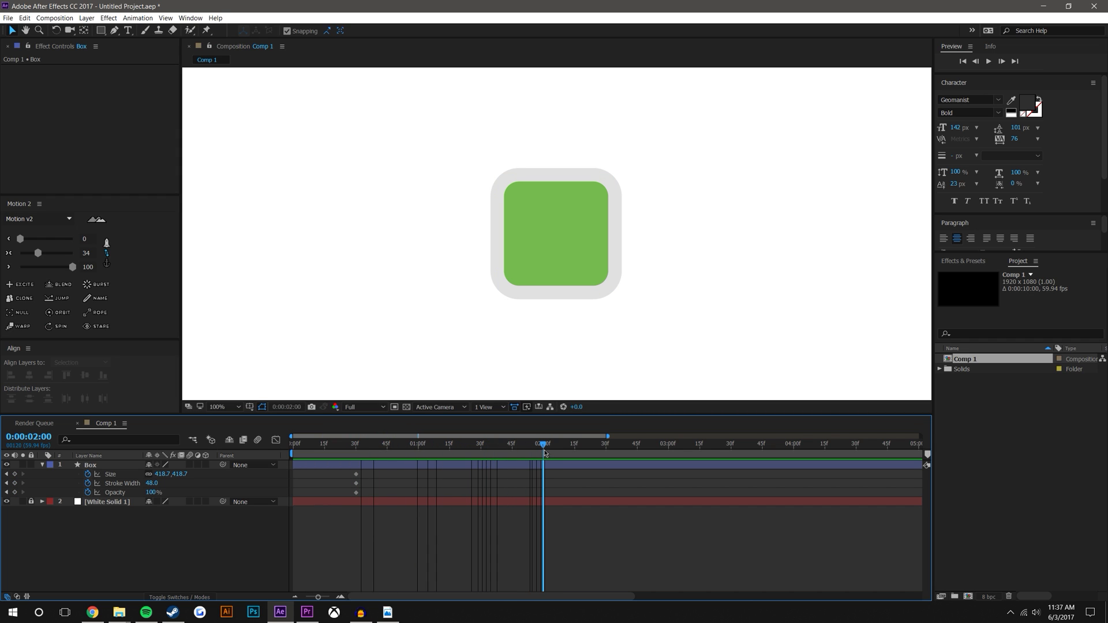
drag(545, 453, 322, 482)
click(322, 452)
- Move the fill's Opacity keyframe to 0:00:01:00 and set Opacity to 0% at 0:00:00:15
drag(312, 449, 418, 456)
click(229, 542)
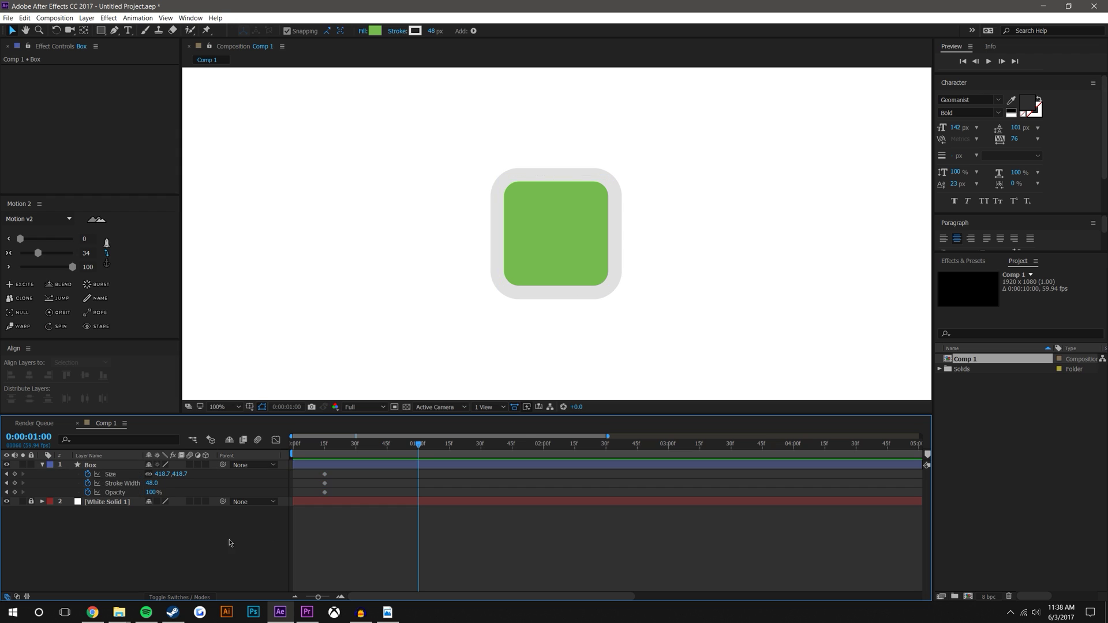
drag(325, 492, 417, 507)
drag(417, 455, 309, 452)
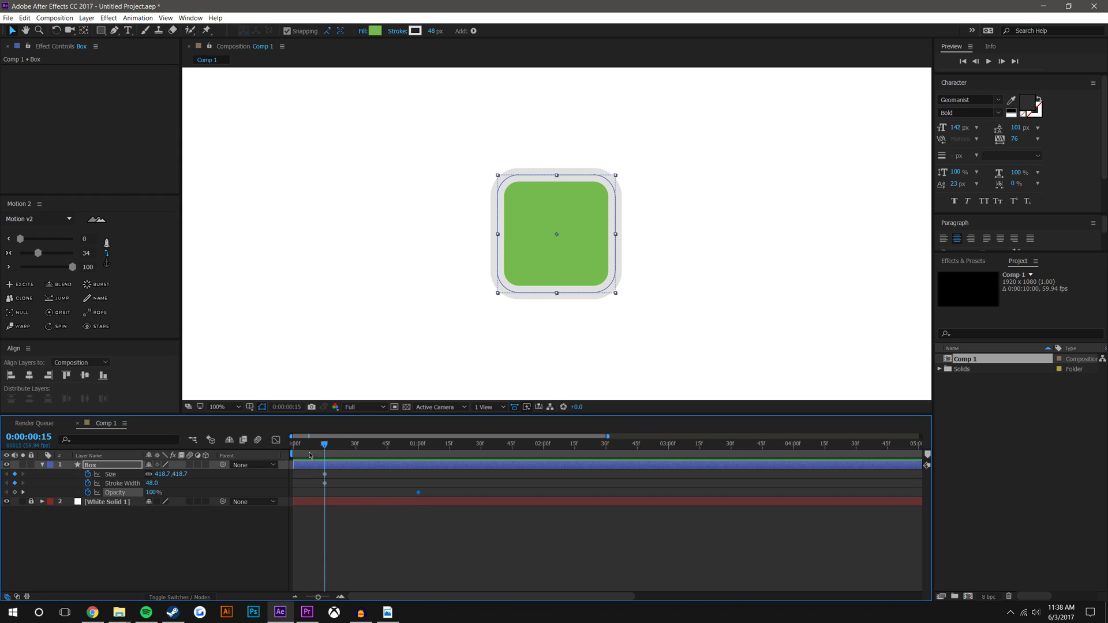
drag(151, 494, 89, 495)
click(316, 541)
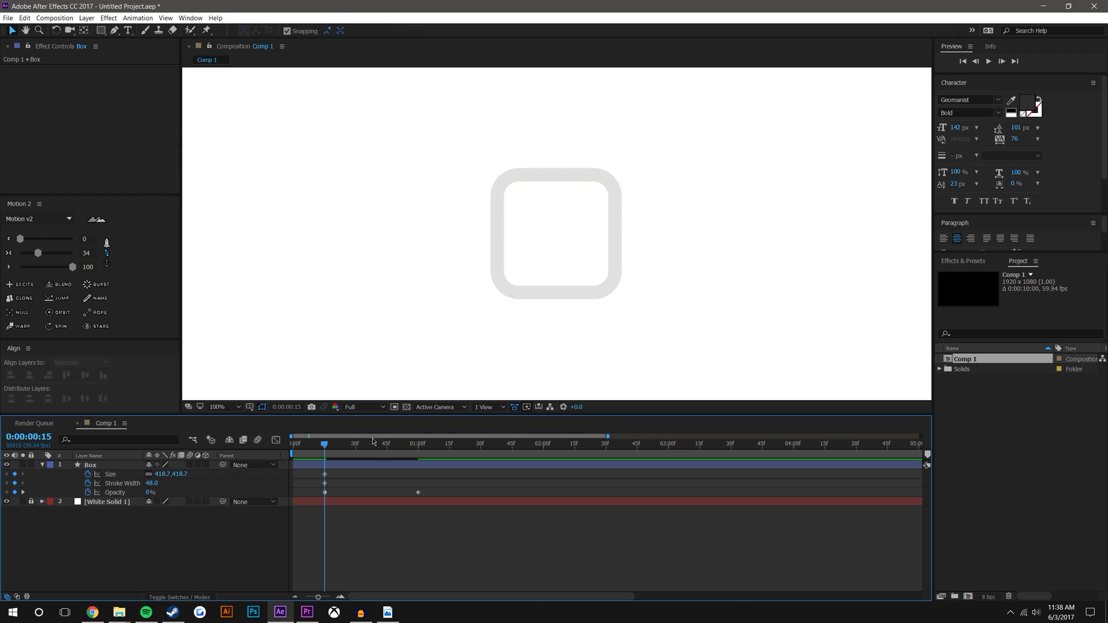
- Set the Box layer's Stroke Width to 0 at 0:00:01:00
drag(326, 446, 401, 450)
drag(461, 451, 418, 464)
click(151, 483)
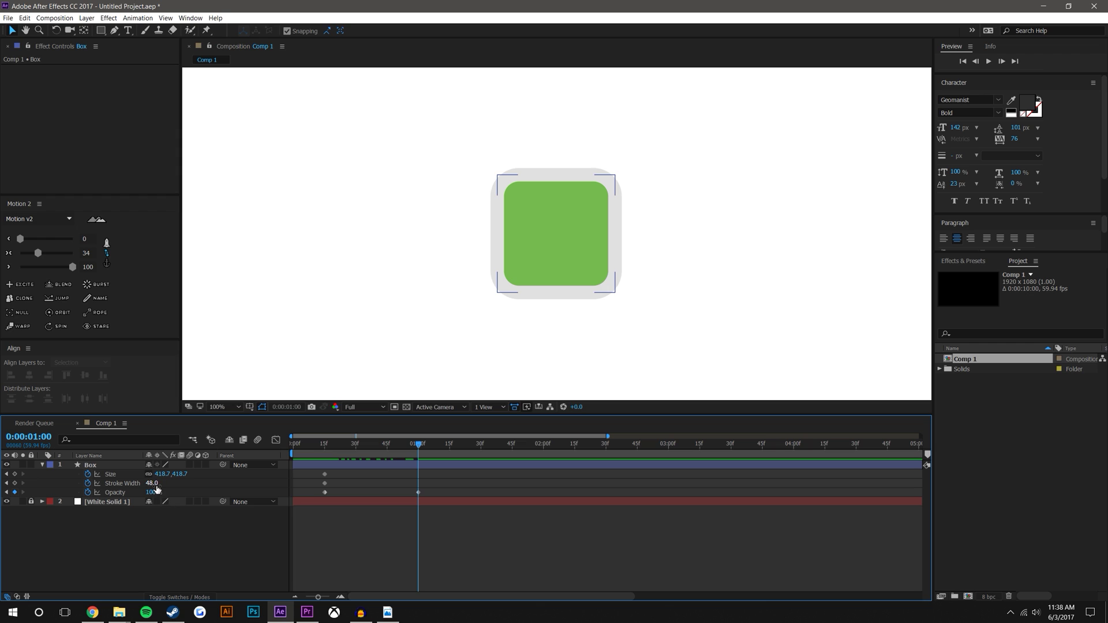
text(0)
key(Return)
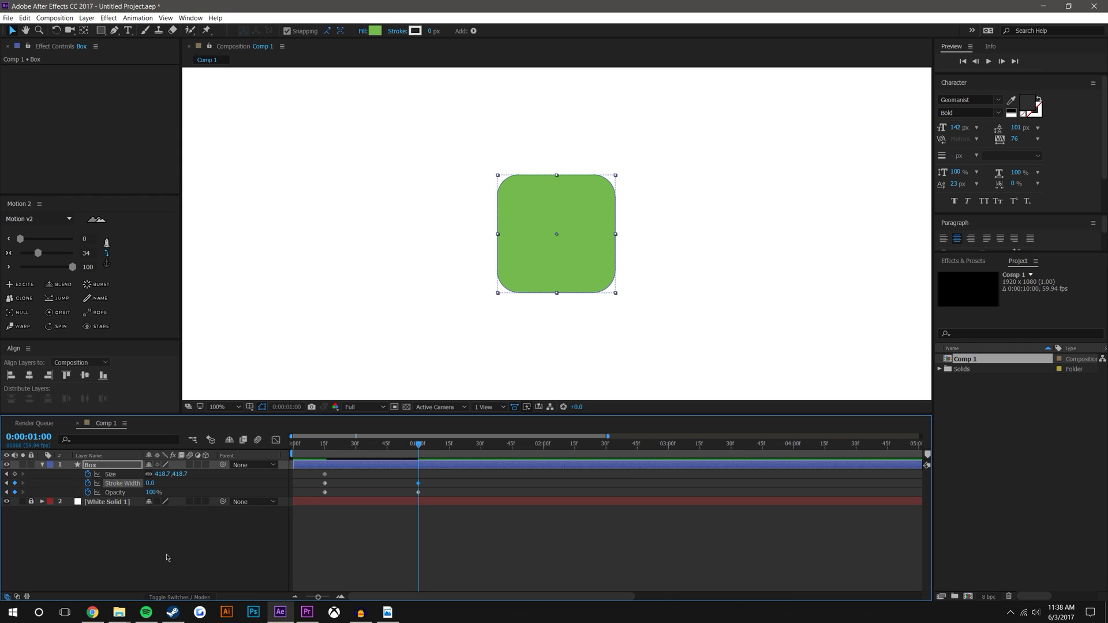
click(167, 557)
- Set the Box layer's Size to 435.5 at 0:00:01:00 and preview the box animation
drag(178, 473, 263, 471)
click(346, 475)
mouse_move(418, 444)
mouse_down()
mouse_move(293, 444)
mouse_move(440, 444)
mouse_move(269, 452)
mouse_up()
click(522, 173)
click(988, 62)
drag(324, 445, 443, 445)
click(538, 230)
click(704, 148)
click(606, 275)
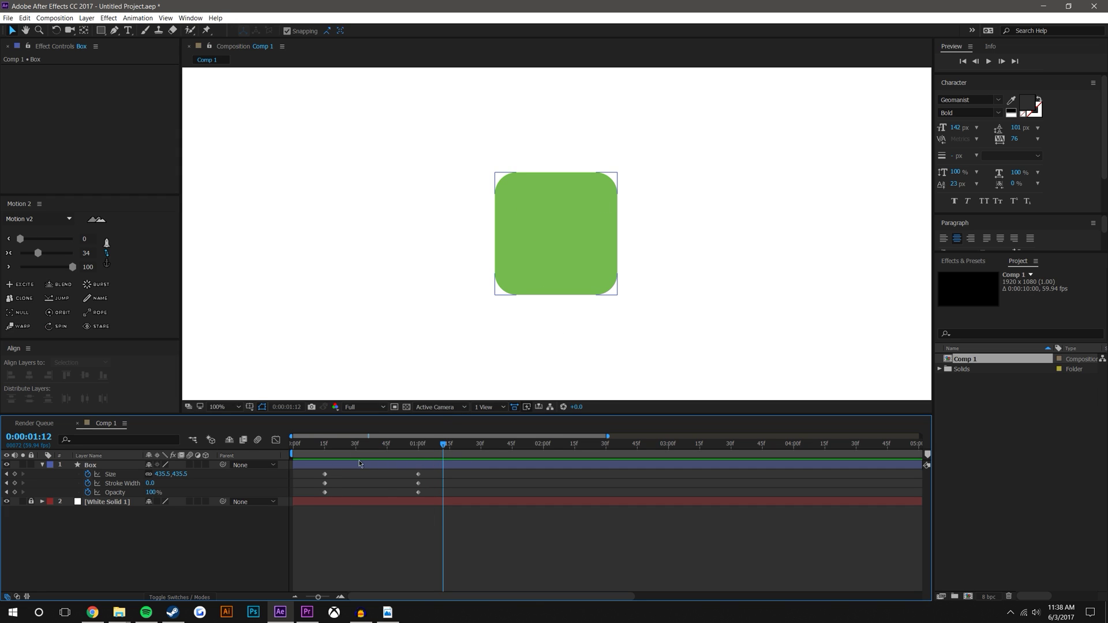
click(257, 374)
- Draw an open three-point checkmark with the Pen tool on a new shape layer, extending past the box's upper right corner
click(360, 512)
click(115, 30)
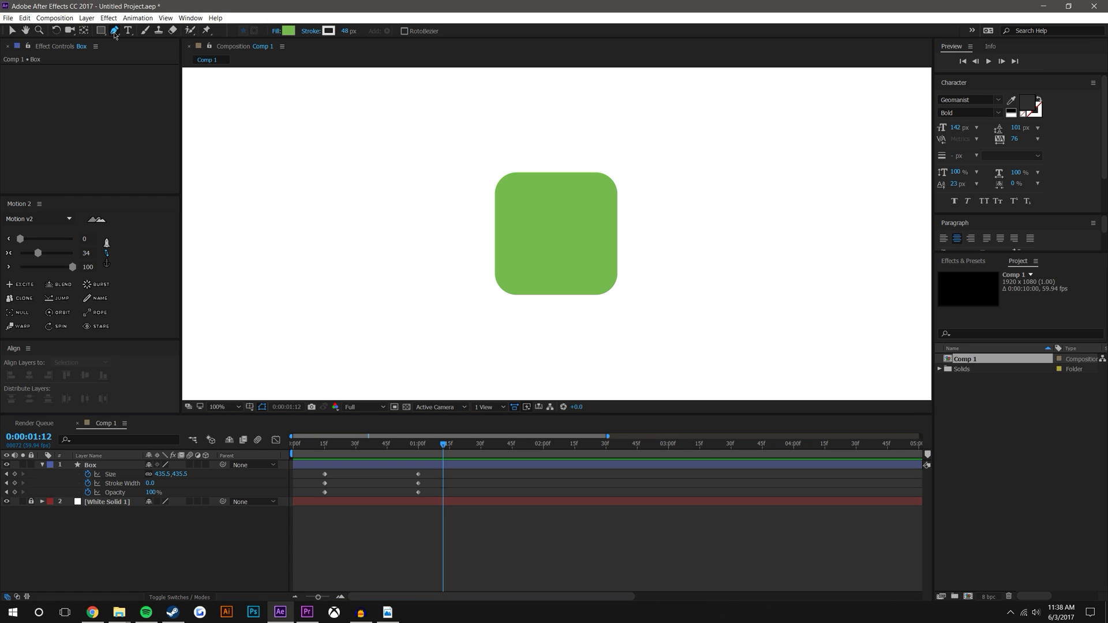
click(531, 227)
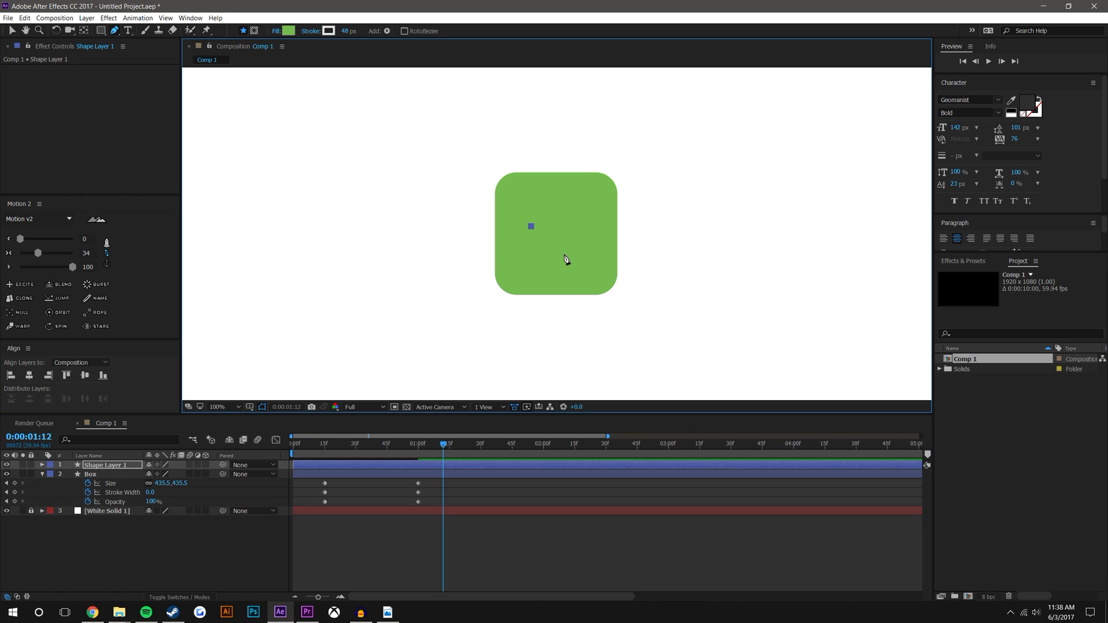
click(575, 261)
click(666, 173)
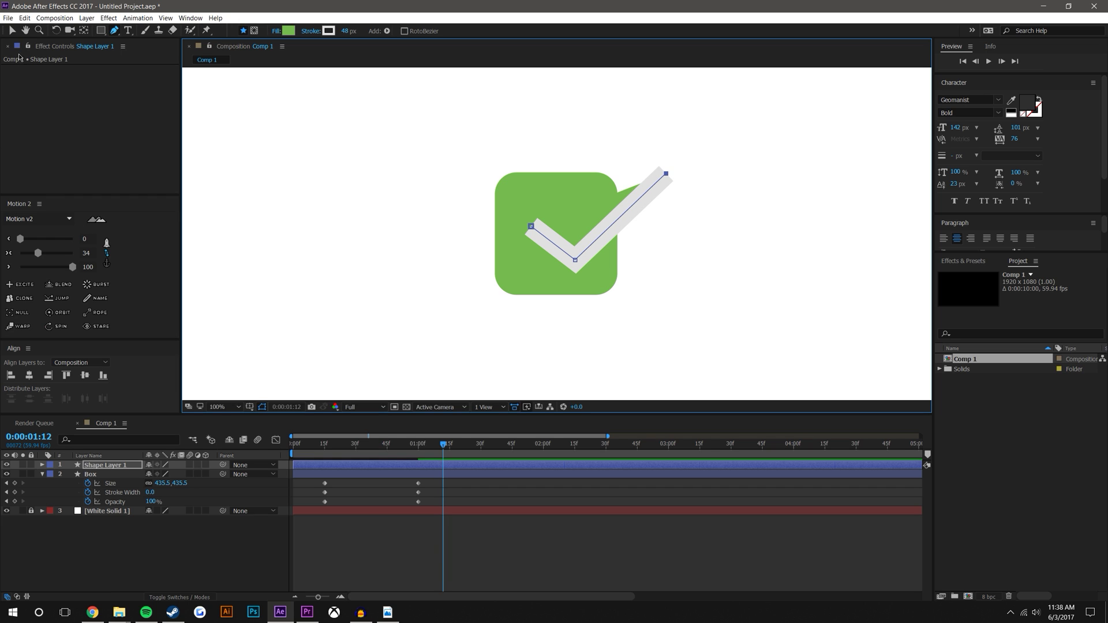
click(14, 33)
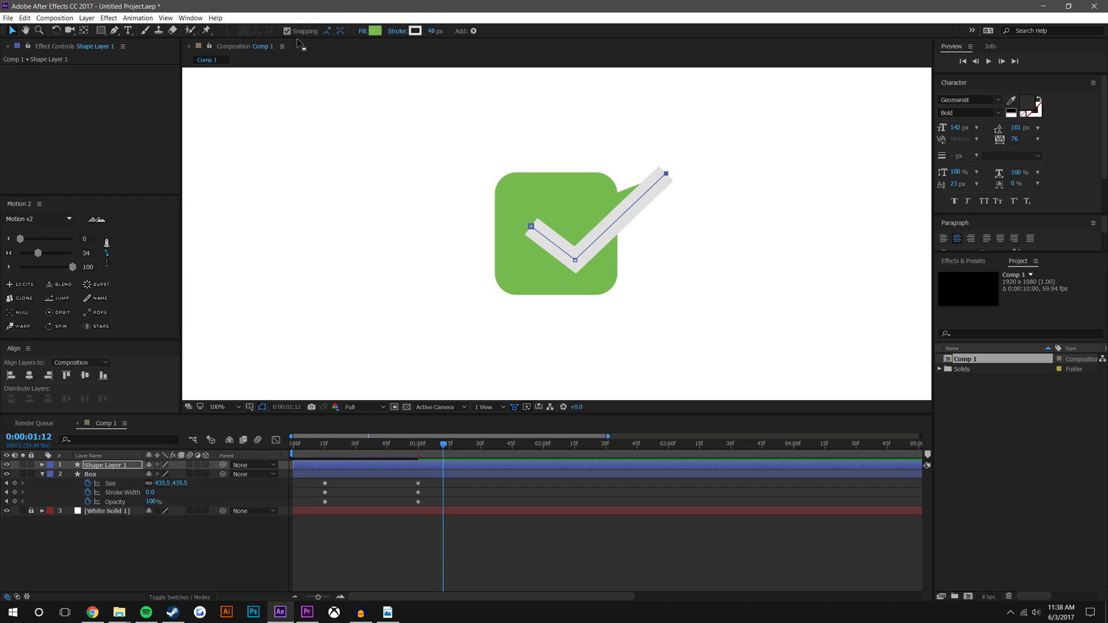
- Remove the fill from the checkmark shape
click(363, 34)
click(800, 265)
click(837, 327)
- Move the checkmark slightly left so that it sits more centrally over the green box
click(618, 215)
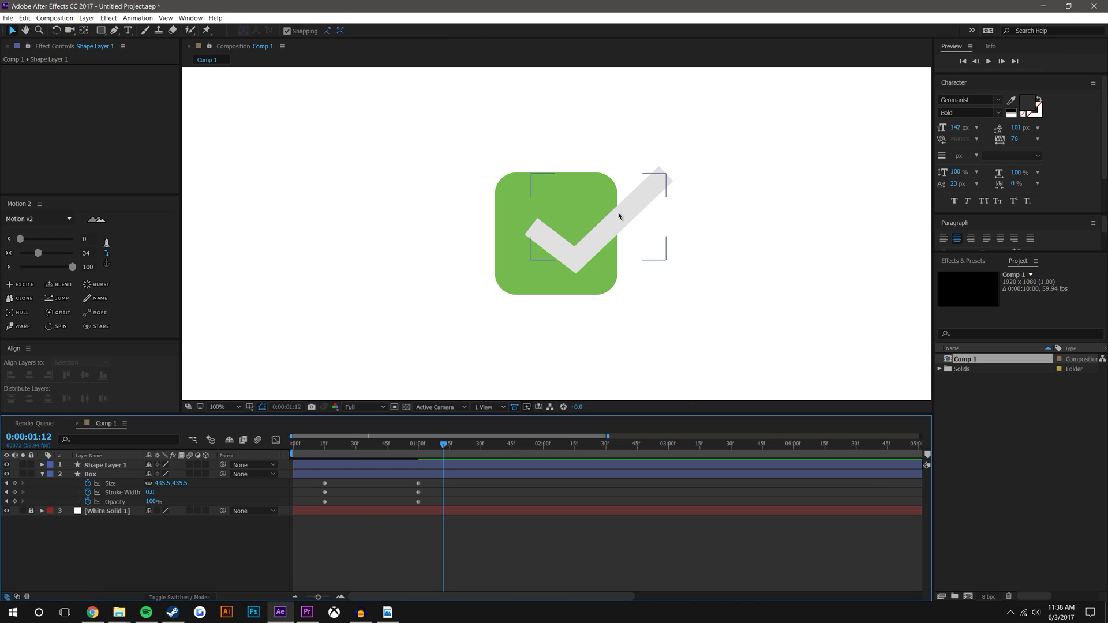
click(618, 216)
drag(572, 249, 552, 249)
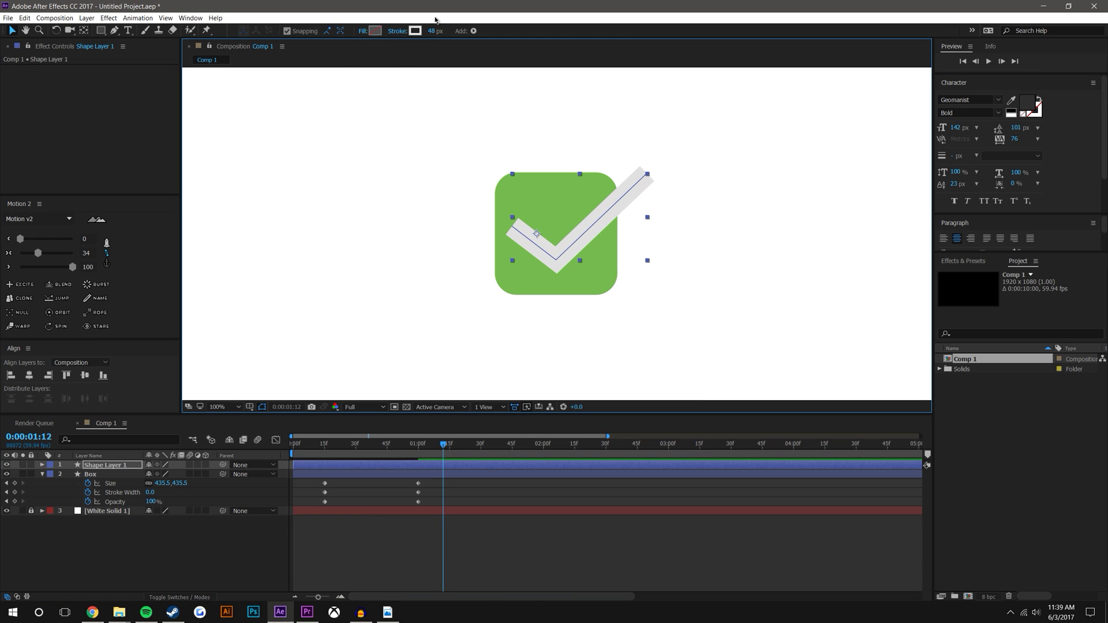
- Set the checkmark's stroke width to 34 px
click(415, 31)
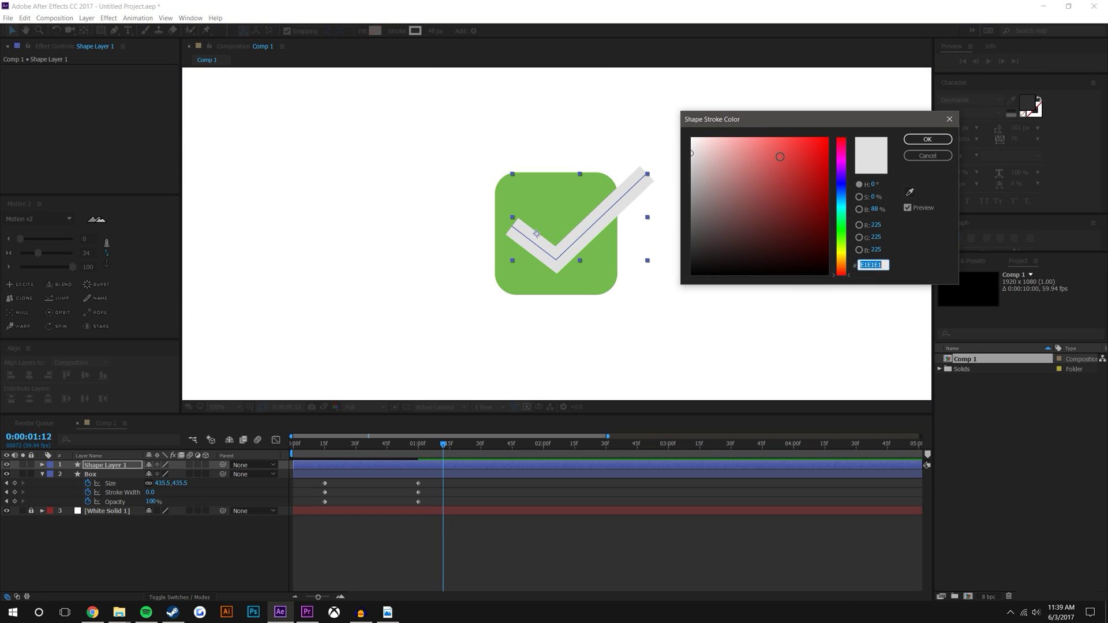
click(928, 155)
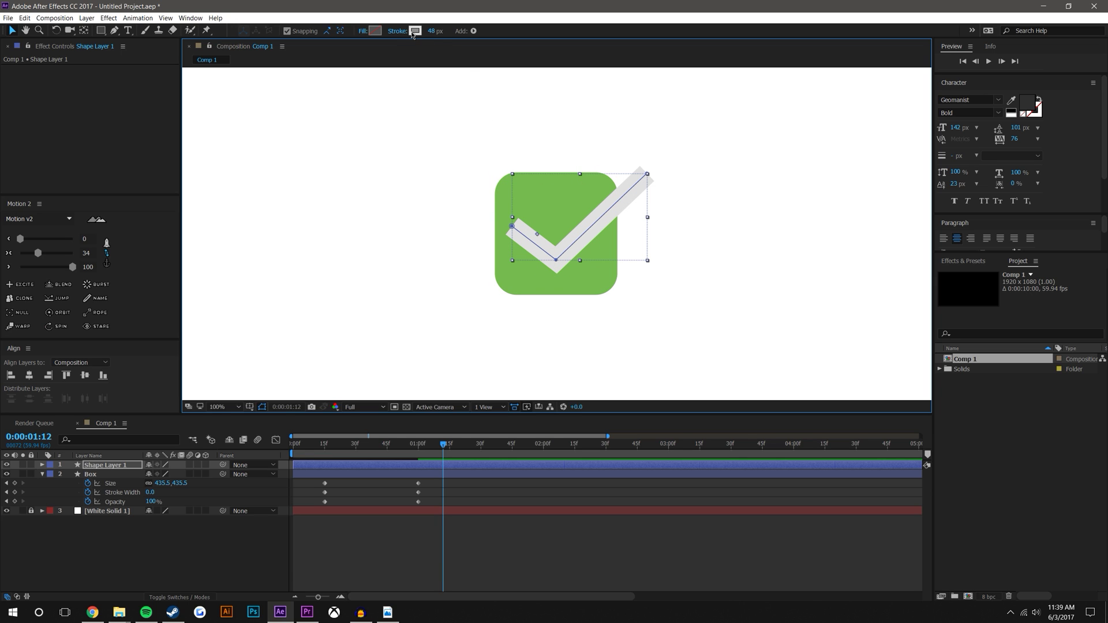
drag(434, 30, 430, 30)
click(521, 564)
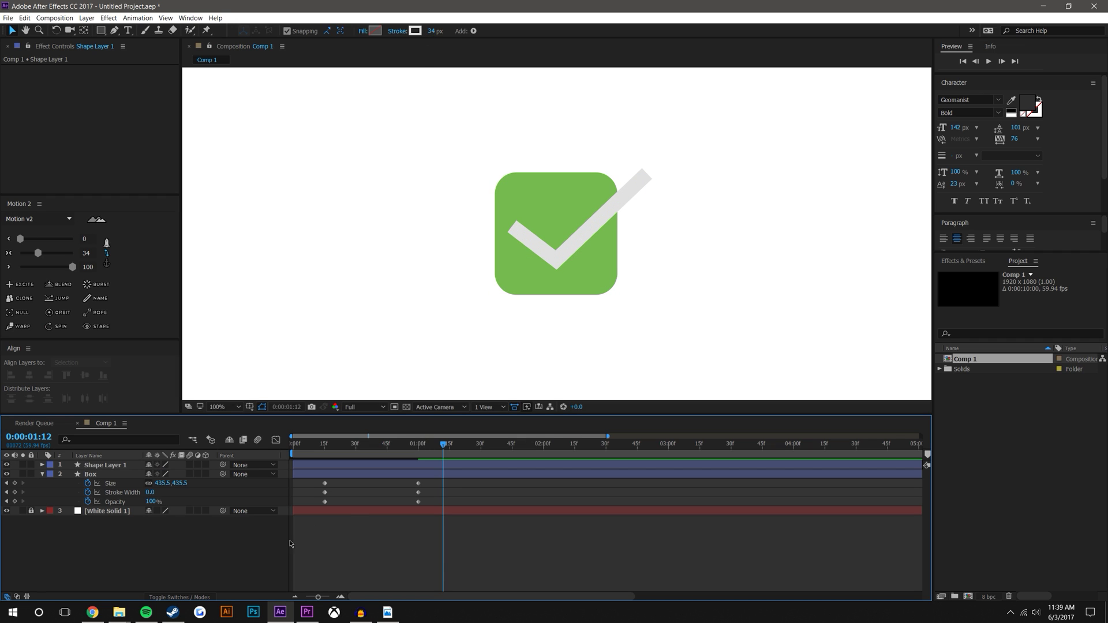
- Rename the checkmark's shape layer to Checkmark and add Trim Paths to its contents
scroll(606, 232, down, 1)
scroll(559, 241, up, 1)
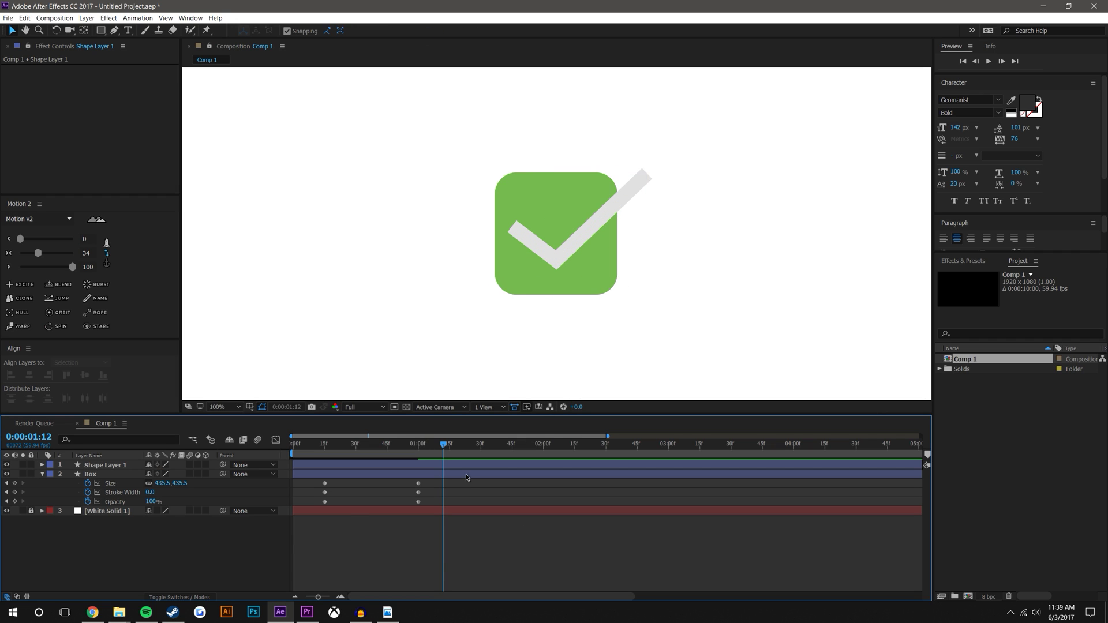
mouse_move(441, 449)
mouse_down()
mouse_move(302, 449)
mouse_move(461, 449)
mouse_up()
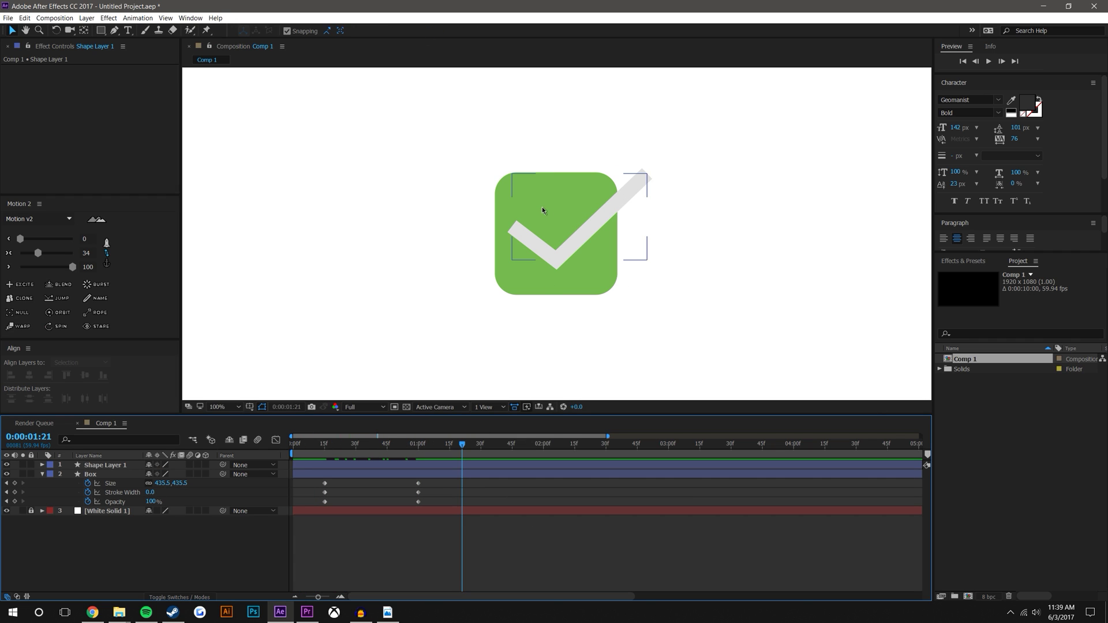
click(127, 466)
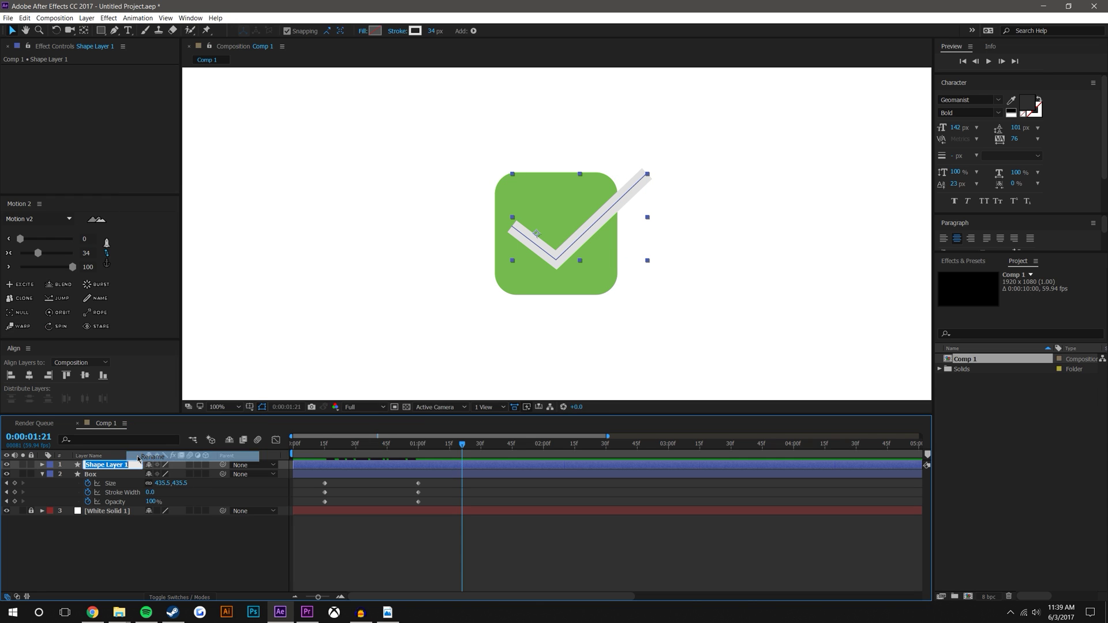
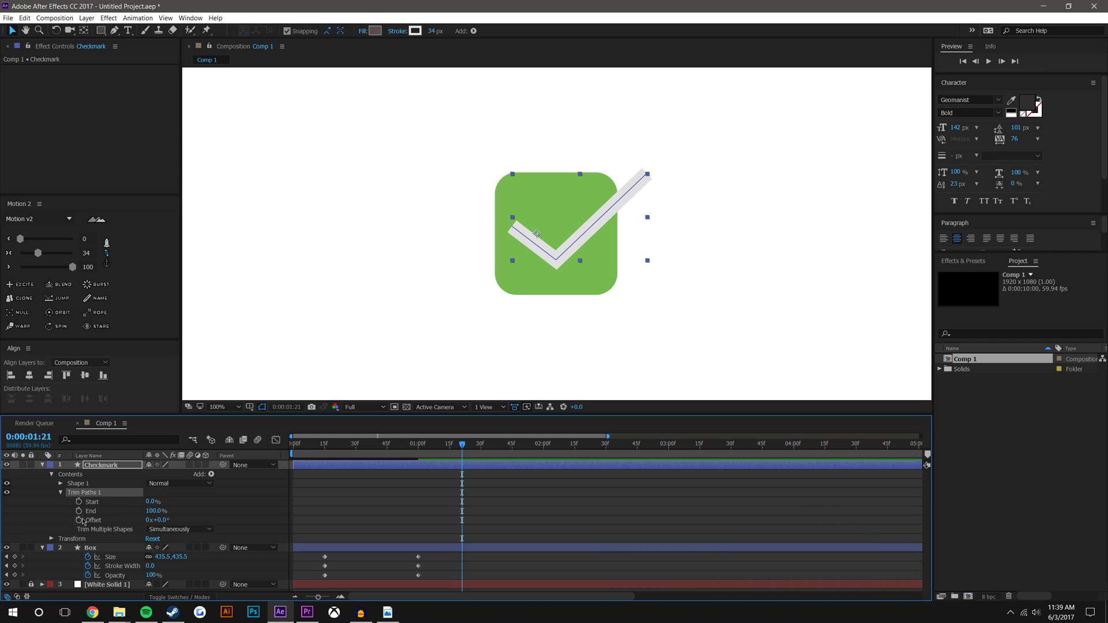
- Set the Trim Paths End to 0% and start keyframing Start and End at 0:00:00:15
mouse_move(155, 503)
mouse_down()
mouse_move(208, 502)
mouse_move(161, 496)
mouse_move(99, 511)
mouse_up()
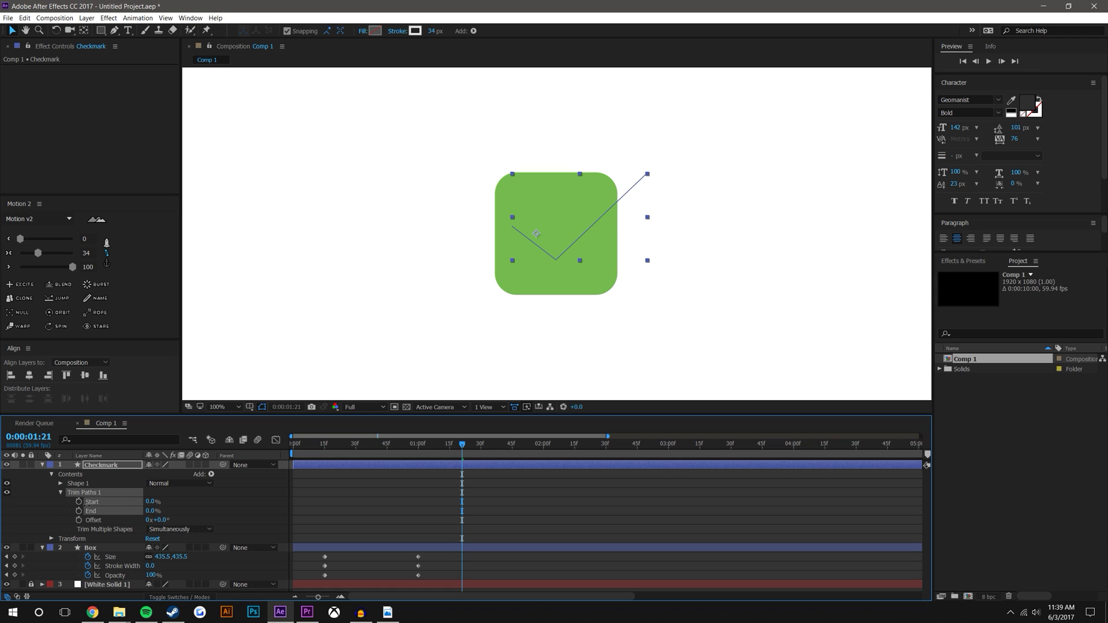
click(324, 445)
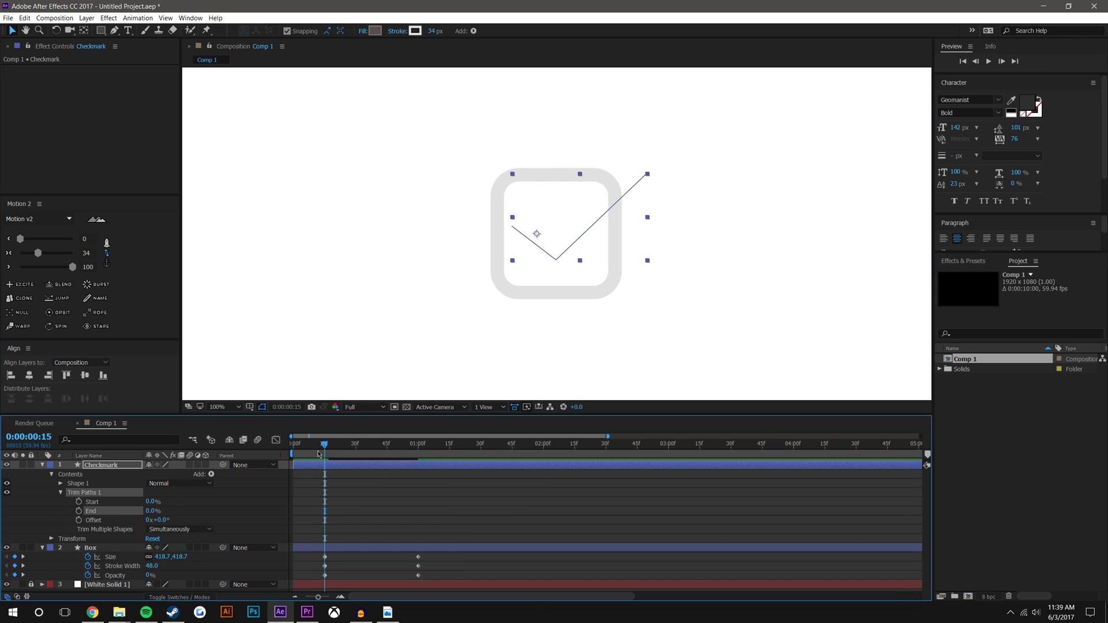
click(80, 502)
click(406, 527)
- Set the Trim Paths End to 100% at 0:00:01:00 and preview the checkmark animation
drag(324, 446, 418, 457)
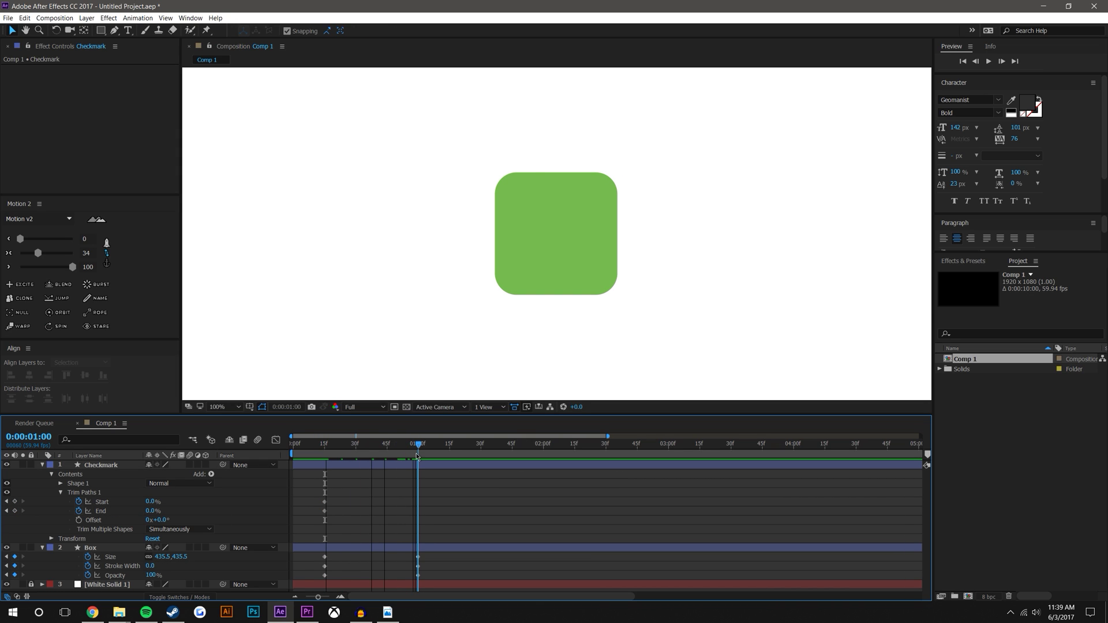
drag(149, 510, 191, 511)
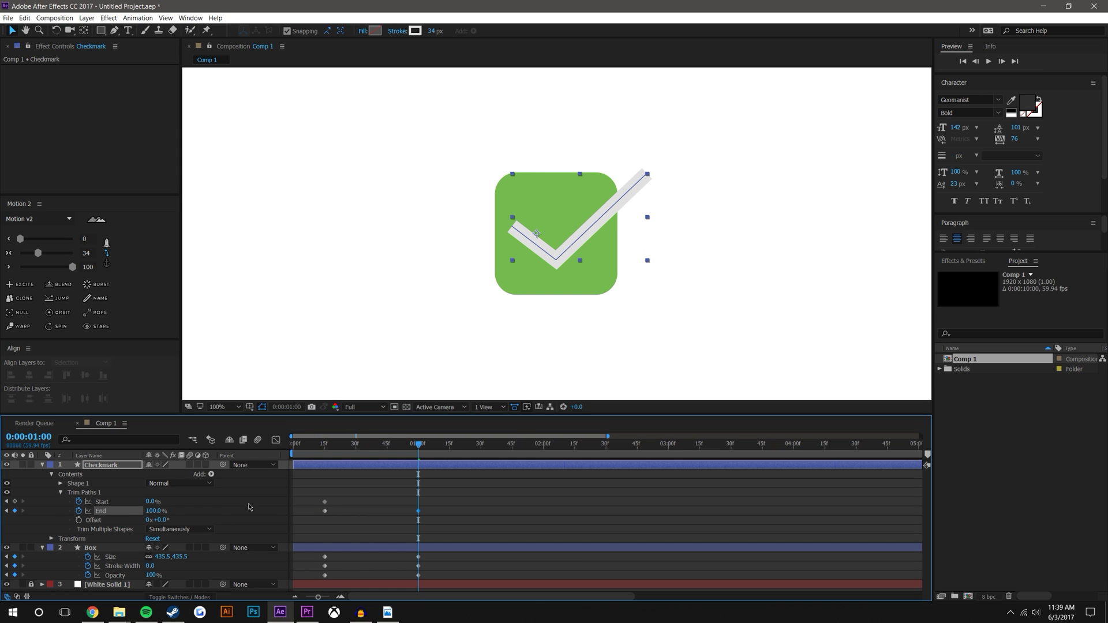
key(space)
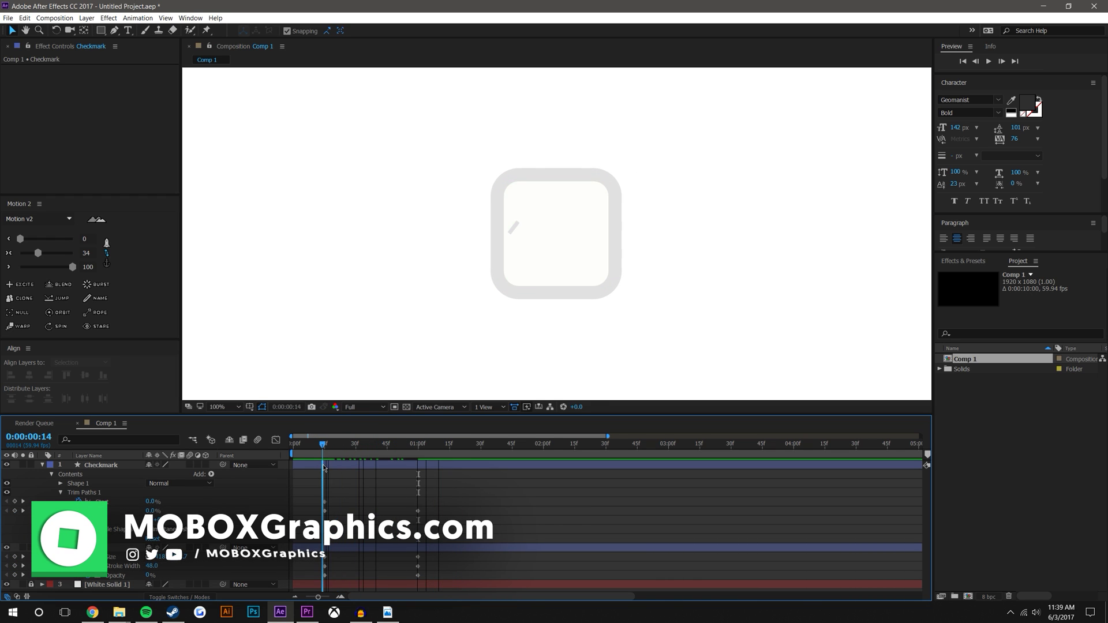
click(989, 61)
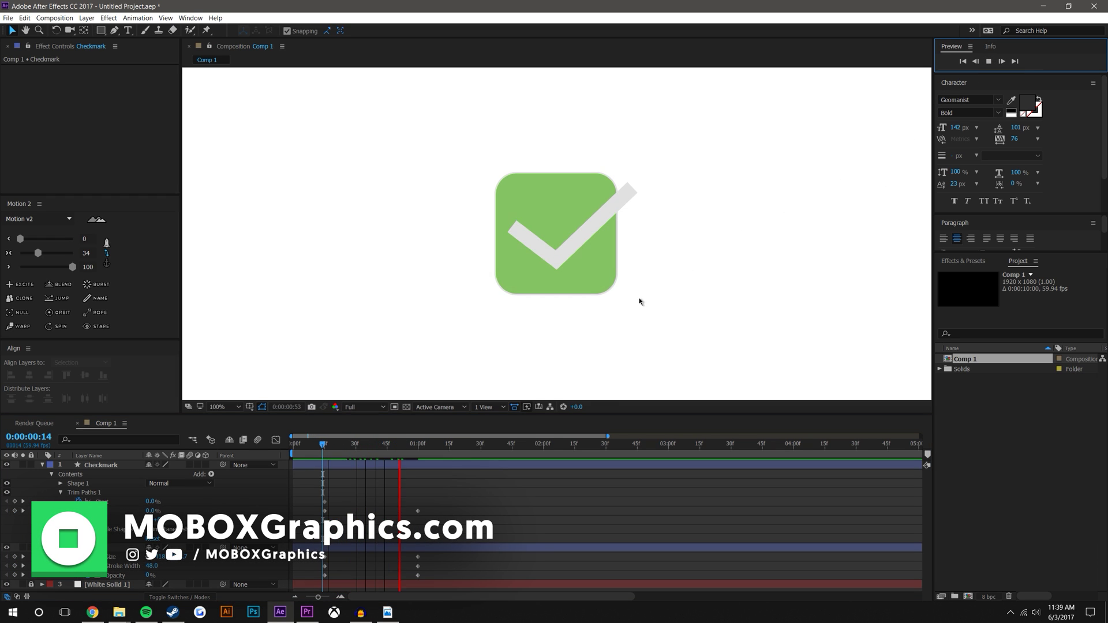
- At 0:00:01:14, move the checkmark path's upper end point inward so it ends just past the box's upper-right corner
drag(347, 445, 447, 445)
click(97, 483)
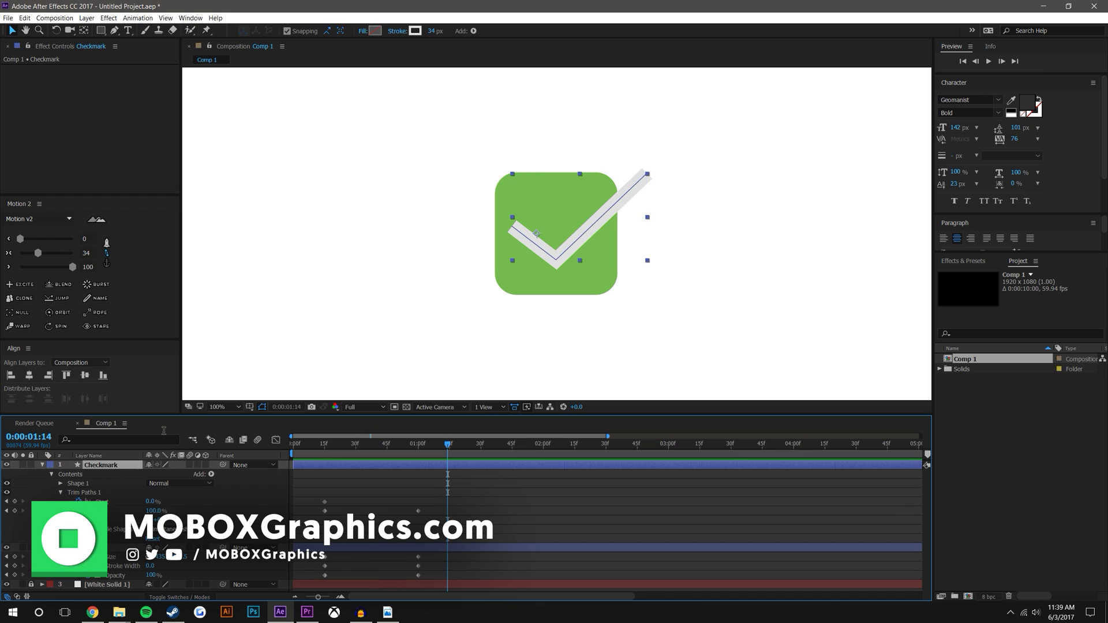
key(period)
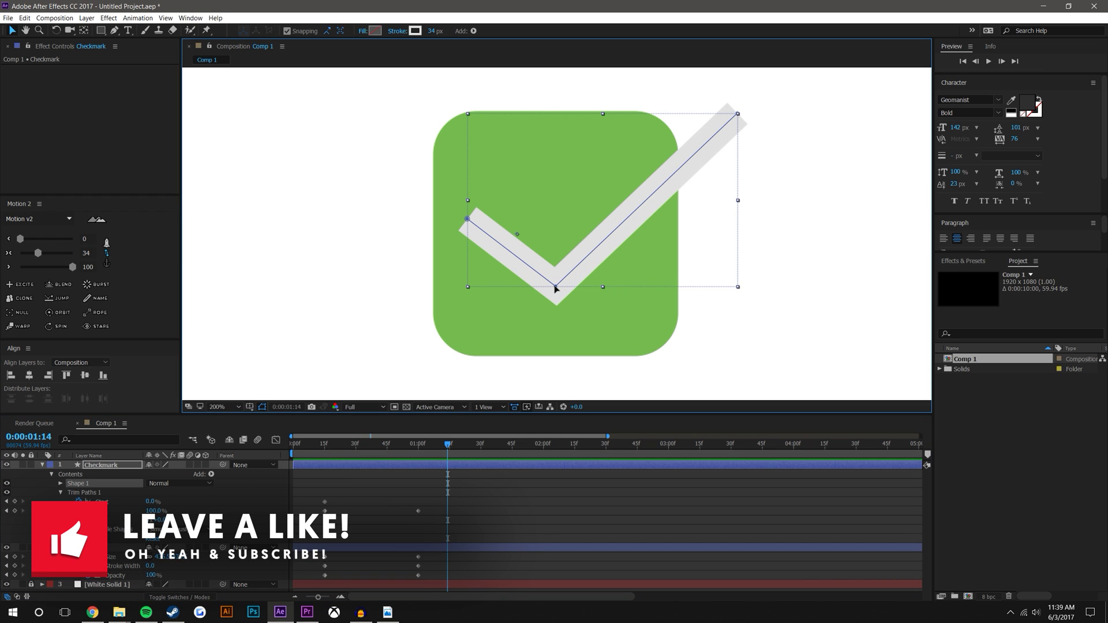
click(803, 105)
drag(737, 113, 565, 275)
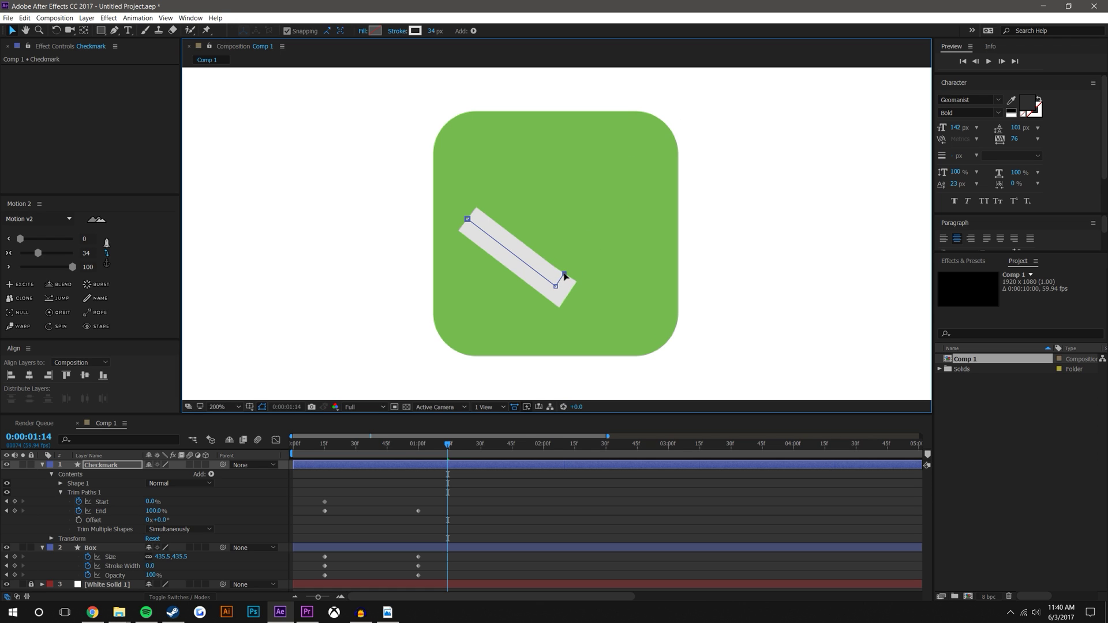
drag(564, 275, 691, 115)
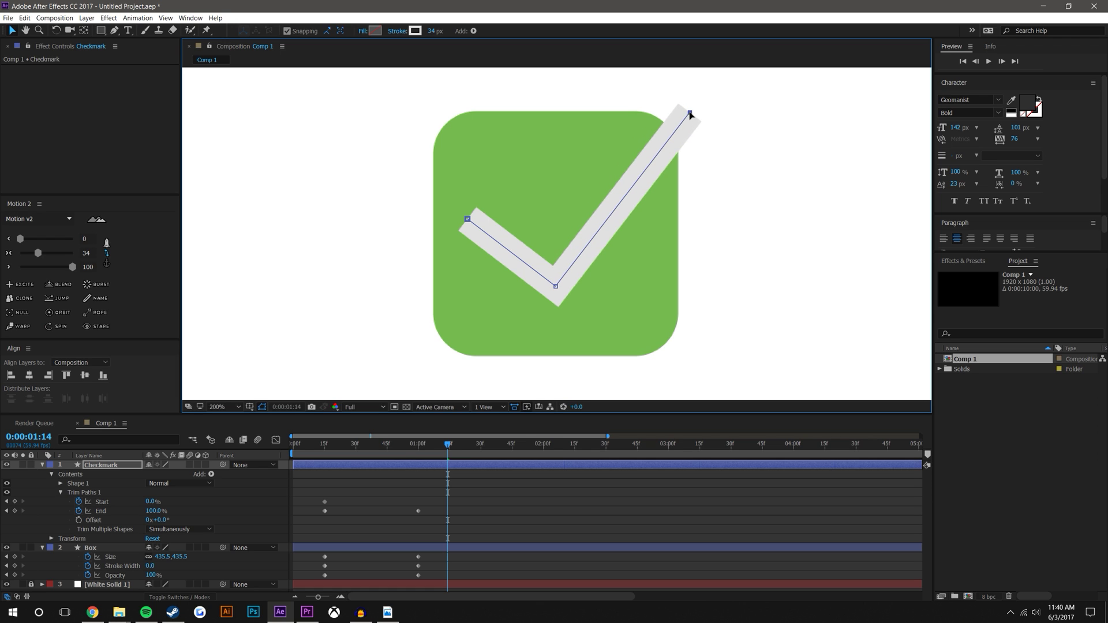
click(424, 479)
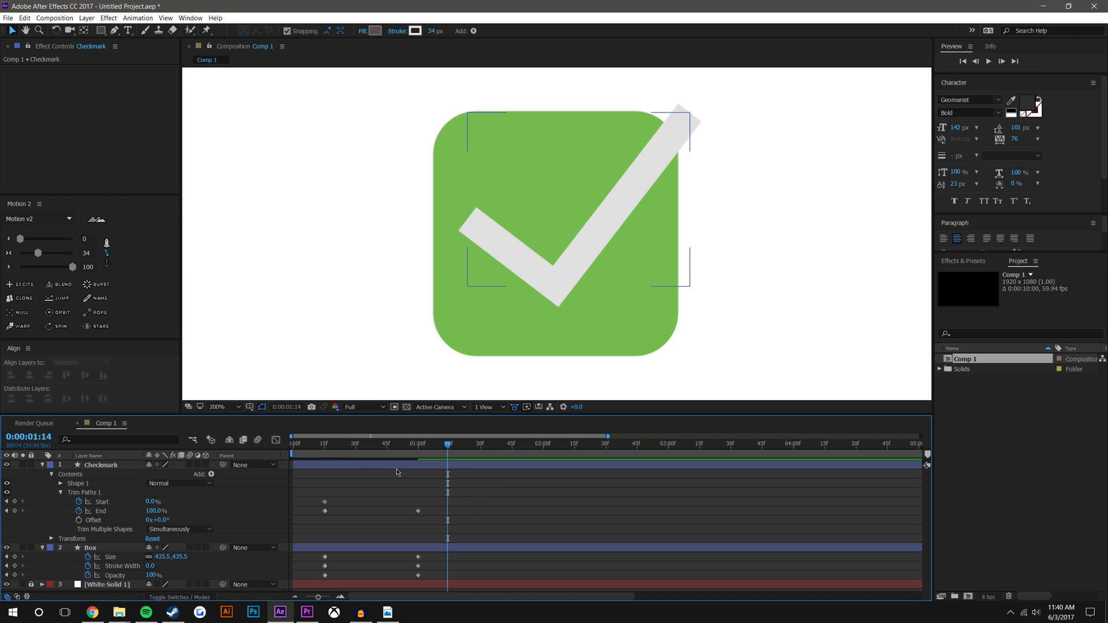
- Move the whole checkmark slightly down and right over the box
drag(558, 275, 586, 286)
click(578, 492)
scroll(549, 262, down, 1)
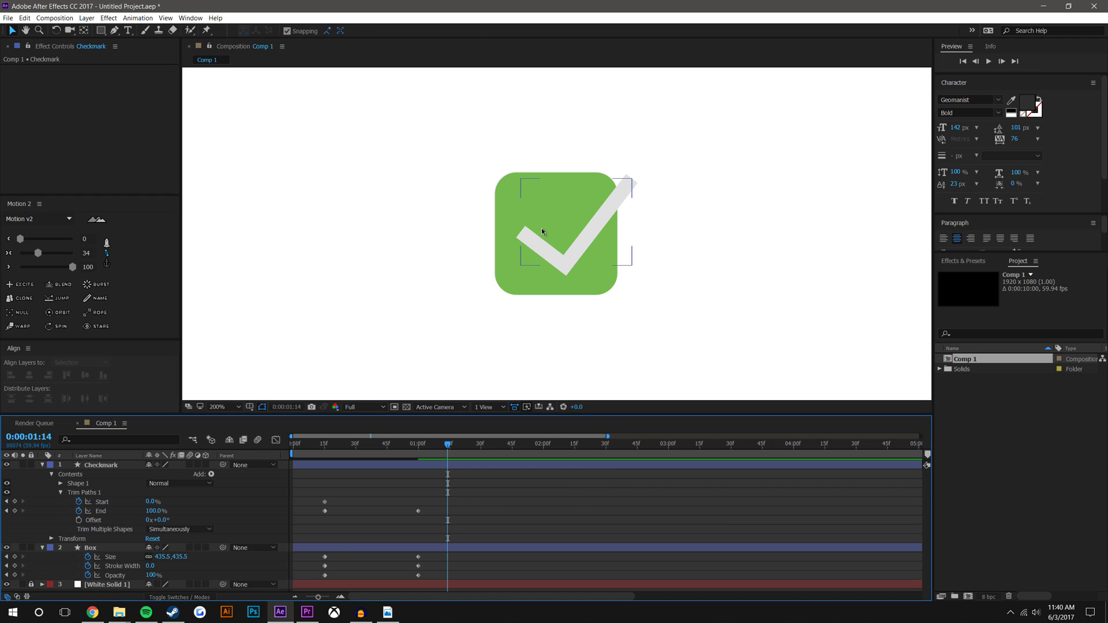
scroll(541, 230, up, 1)
click(579, 295)
key(comma)
click(577, 504)
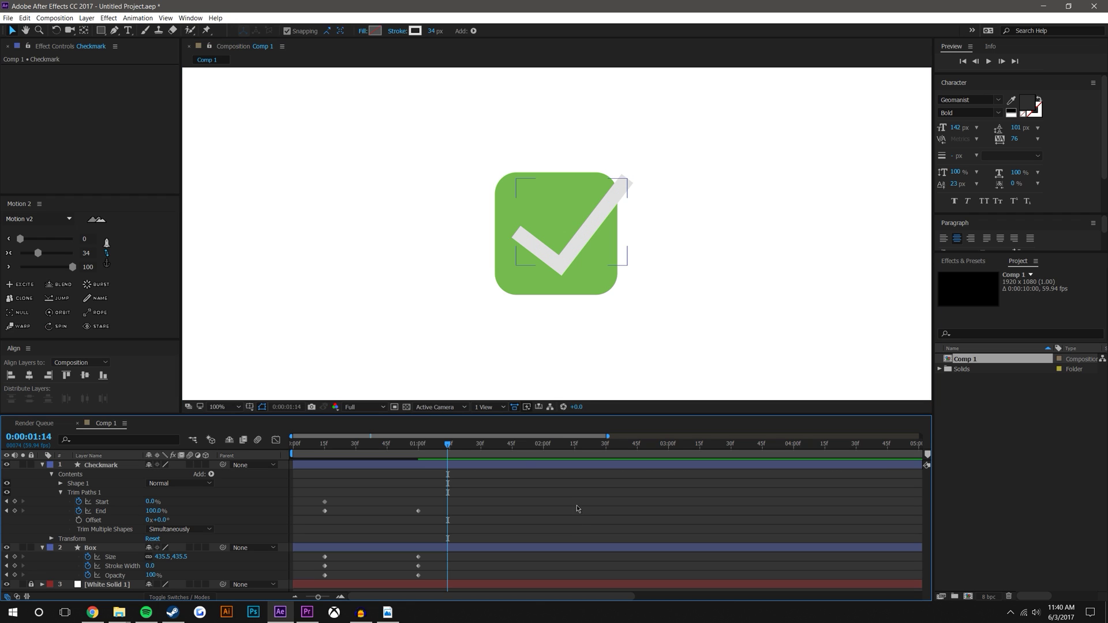
- Rotate the Checkmark layer to 6°
click(565, 250)
key(r)
key(period)
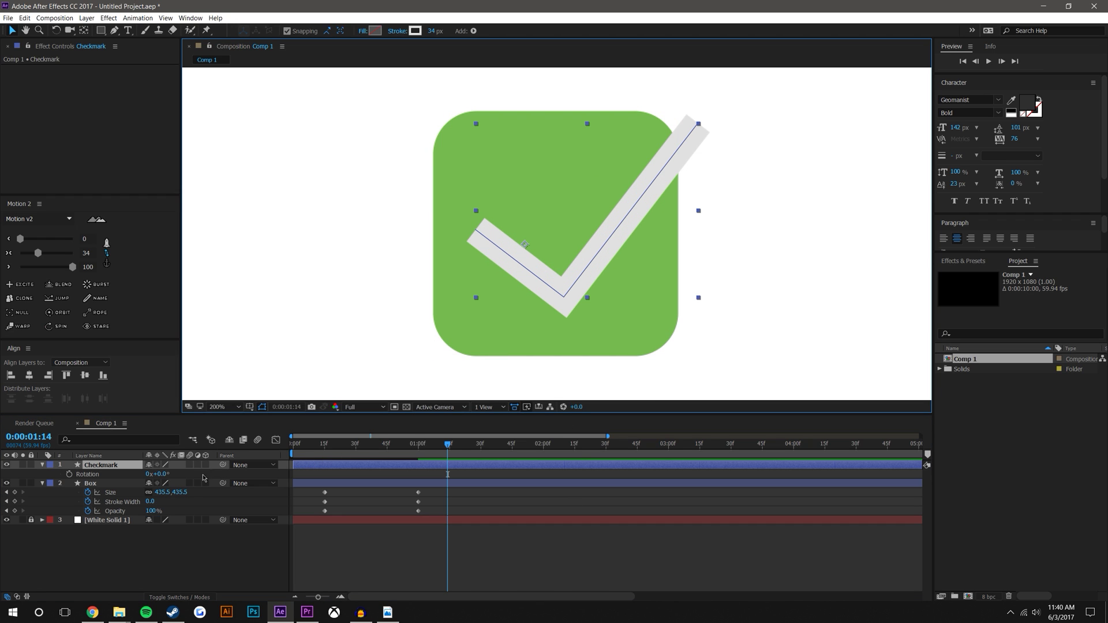
drag(166, 478, 515, 285)
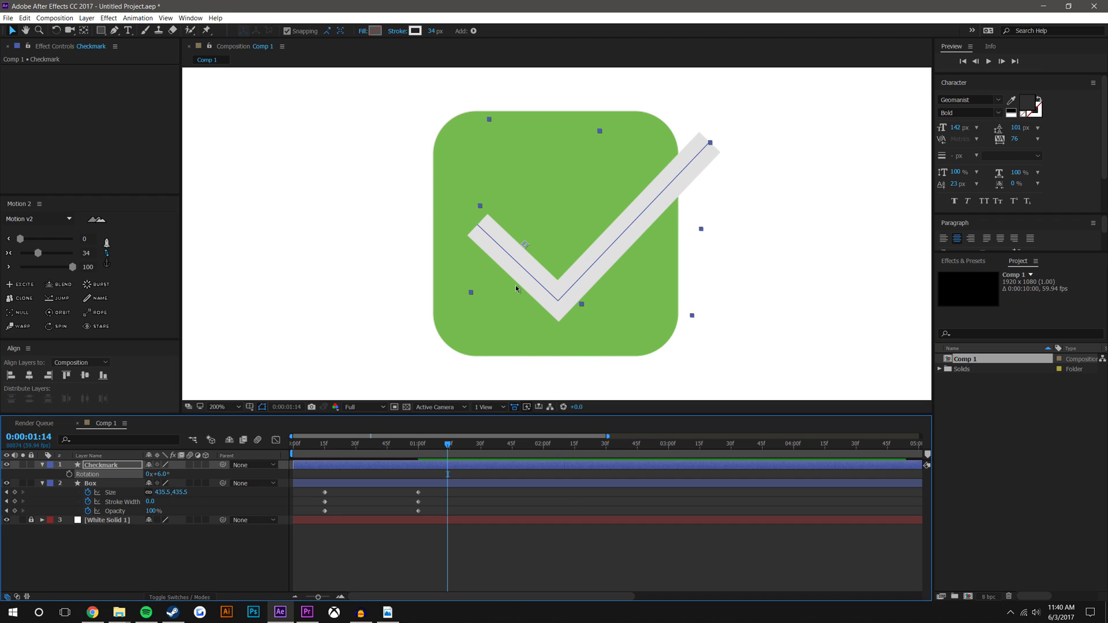
click(506, 550)
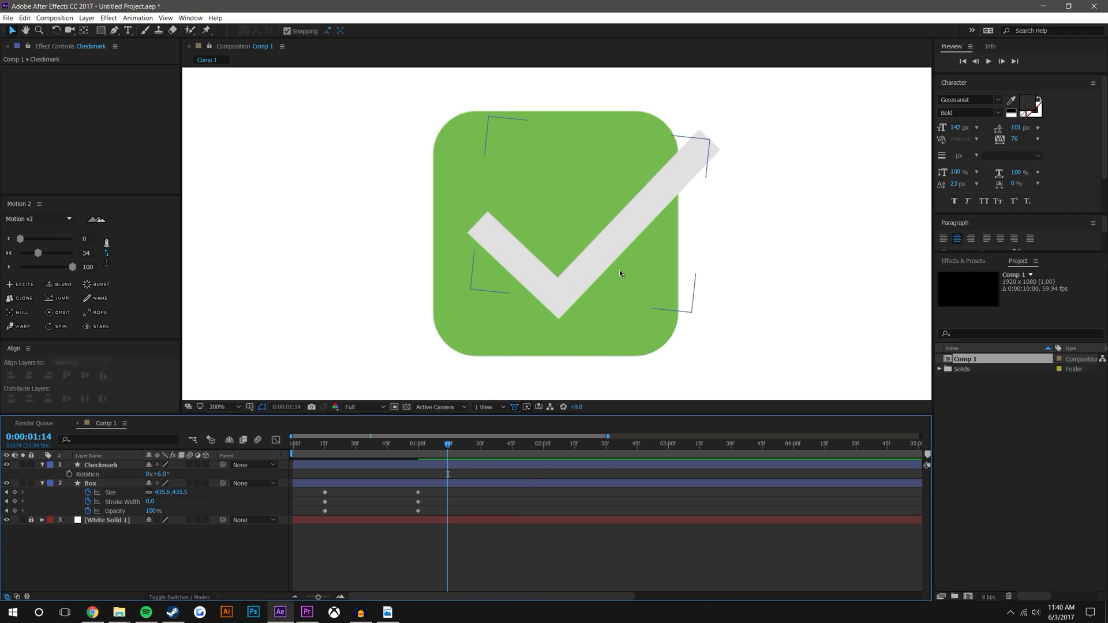
key(comma)
click(593, 255)
key(period)
double_click(594, 257)
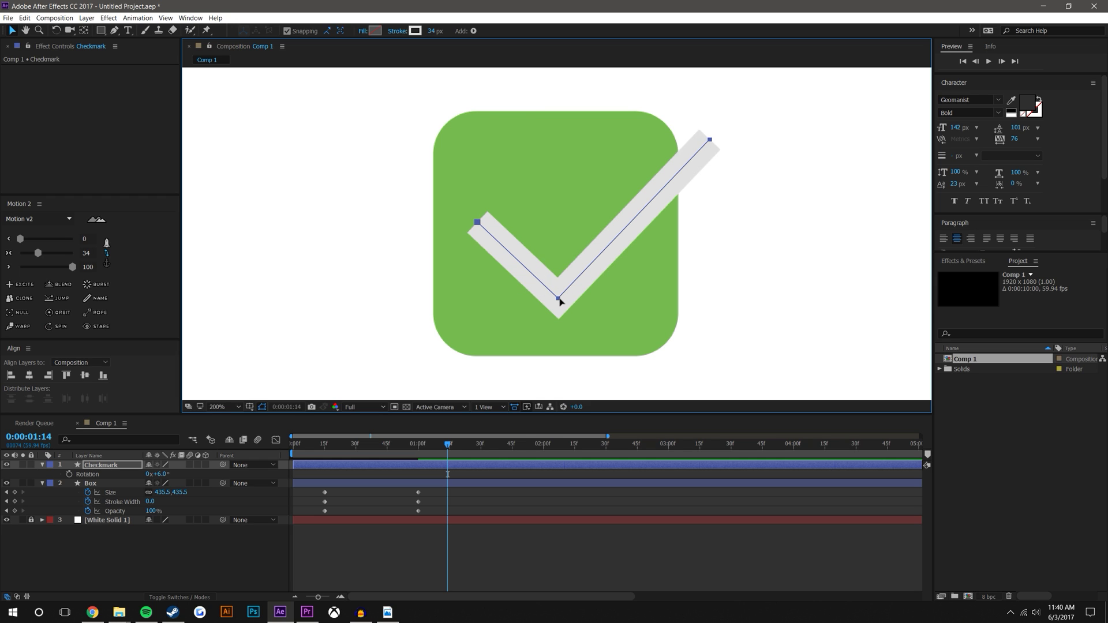
key(Escape)
click(514, 542)
click(554, 292)
double_click(555, 297)
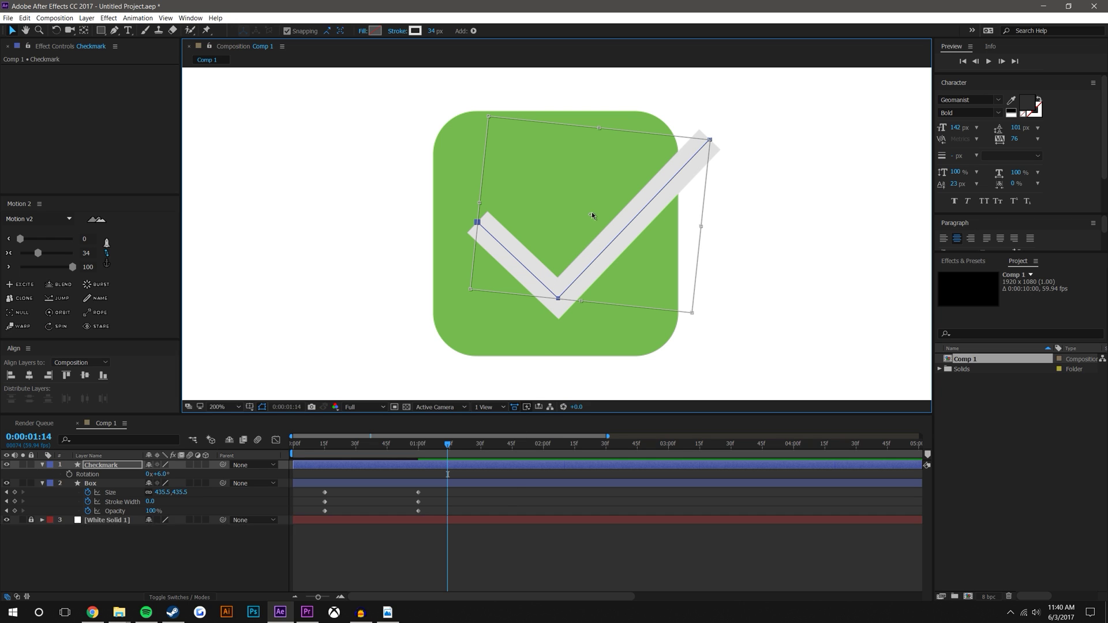
click(546, 539)
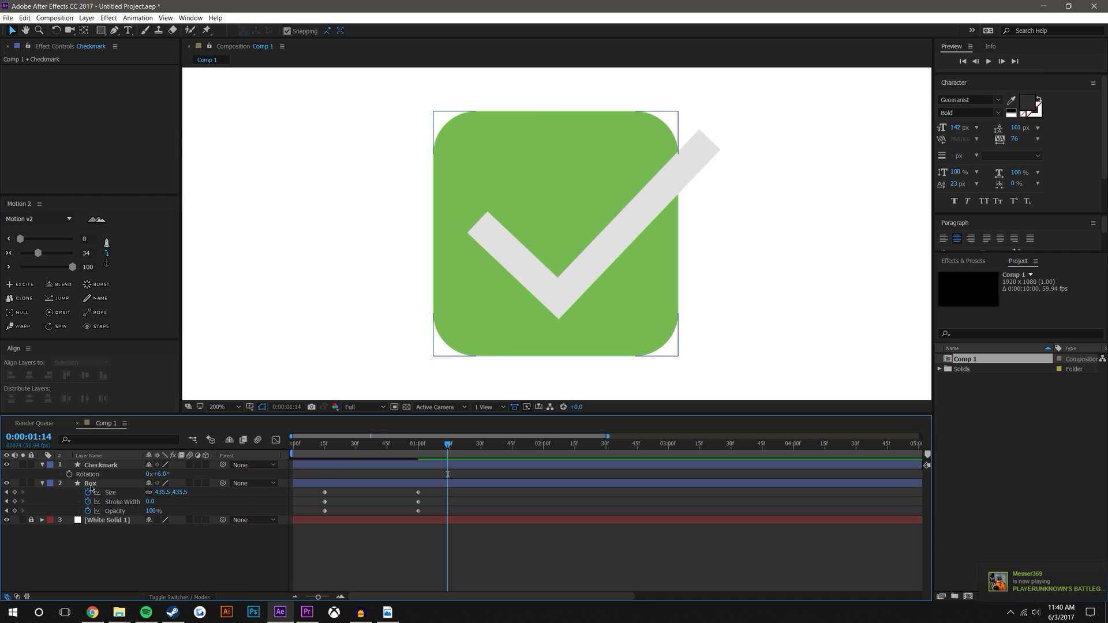
- Collapse the layers, reveal the Box layer's keyframes and show the blending mode and track matte columns
click(41, 465)
click(41, 473)
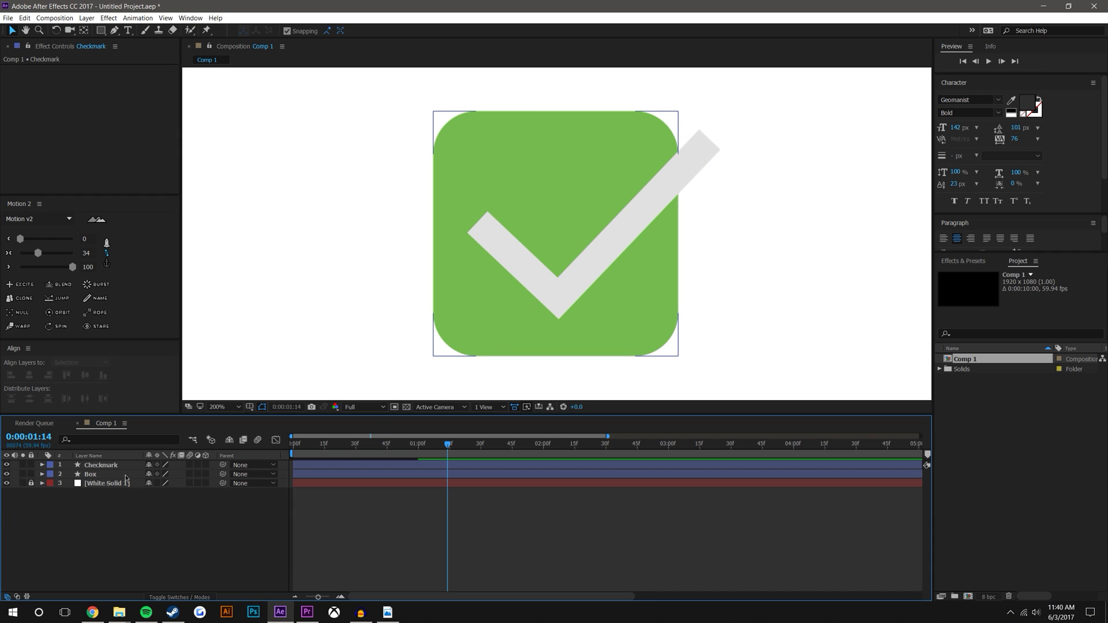
click(90, 474)
key(u)
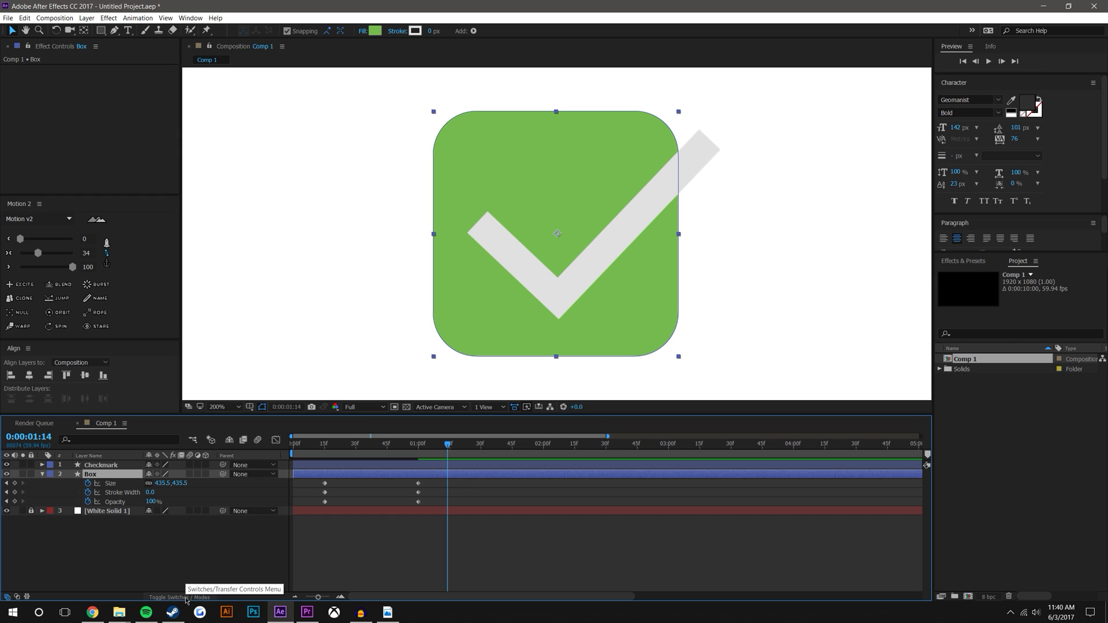
click(180, 597)
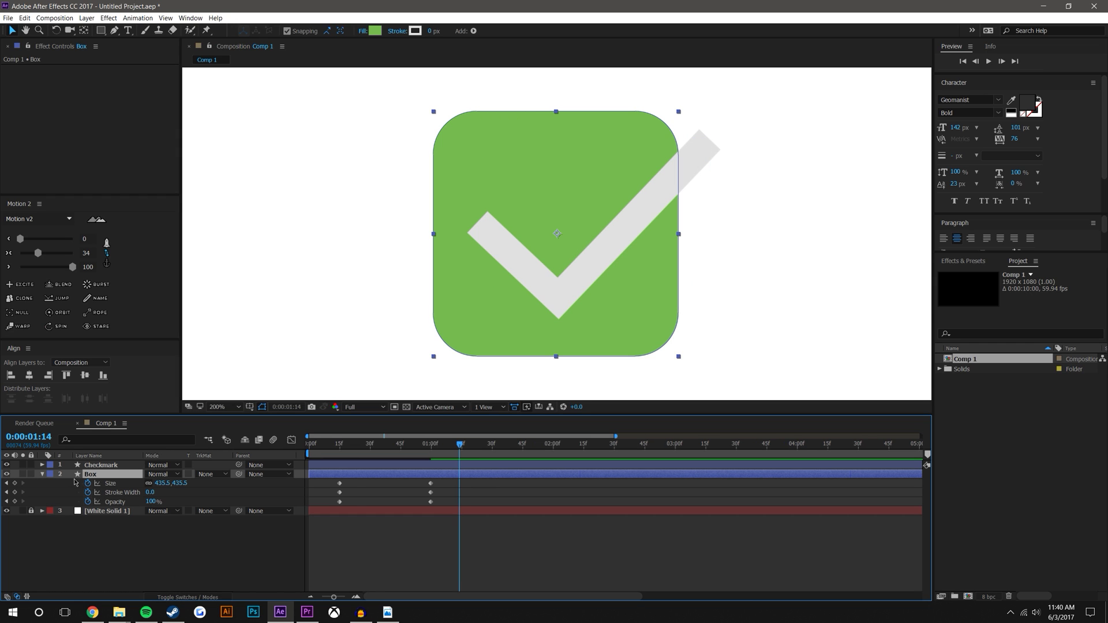
- Try Alpha Matte "Checkmark" on the Box layer and change its track matte to Alpha Inverted Matte "Checkmark"
click(41, 474)
click(213, 474)
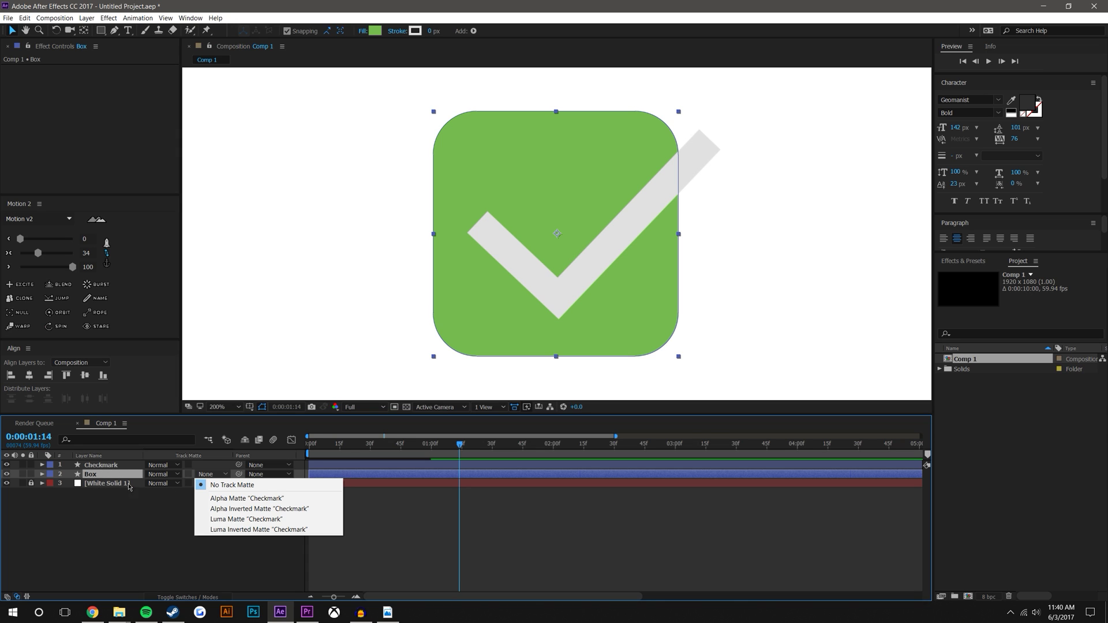
click(254, 498)
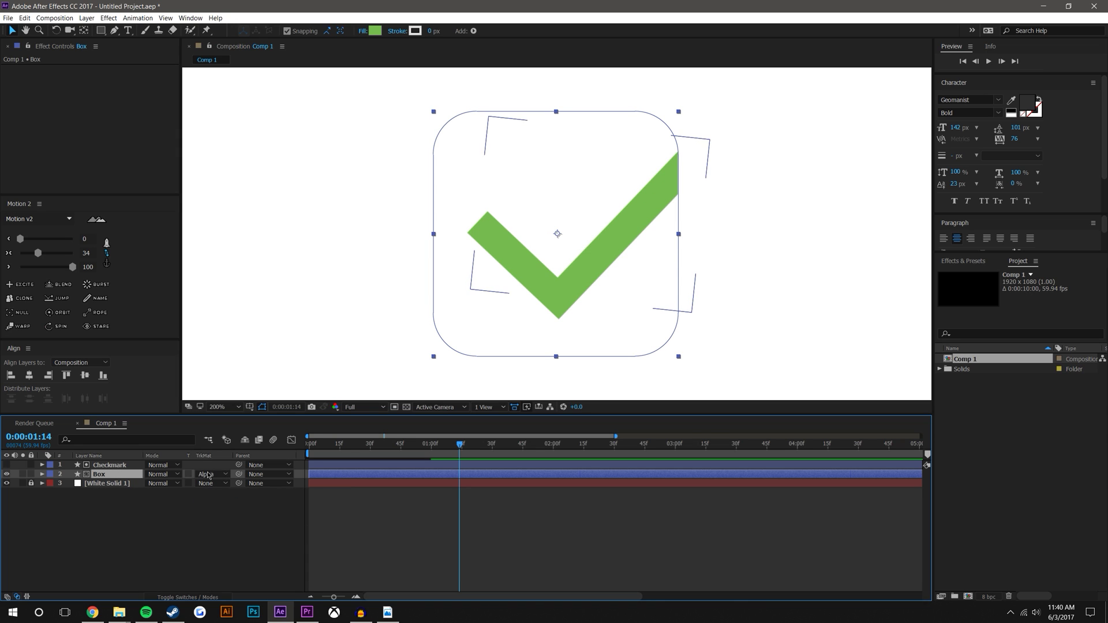
click(208, 475)
click(218, 512)
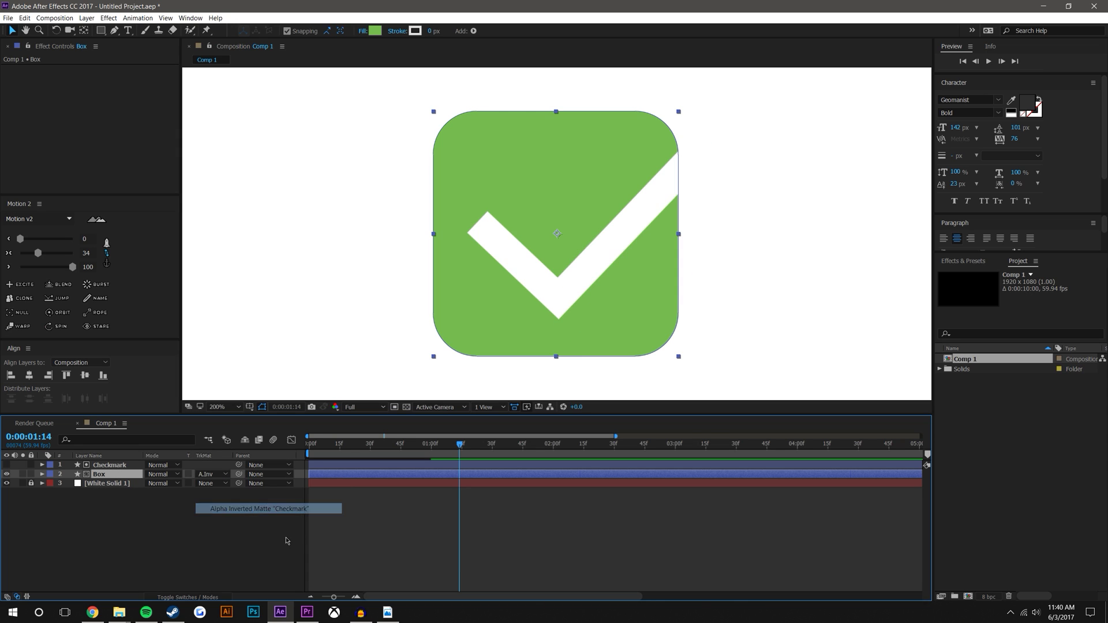
click(479, 564)
- Check the cut-out by shifting the box and undoing the move, and by briefly hiding the white solid background
mouse_move(565, 210)
mouse_down()
mouse_move(516, 207)
mouse_move(507, 267)
mouse_move(692, 116)
mouse_move(758, 105)
mouse_up()
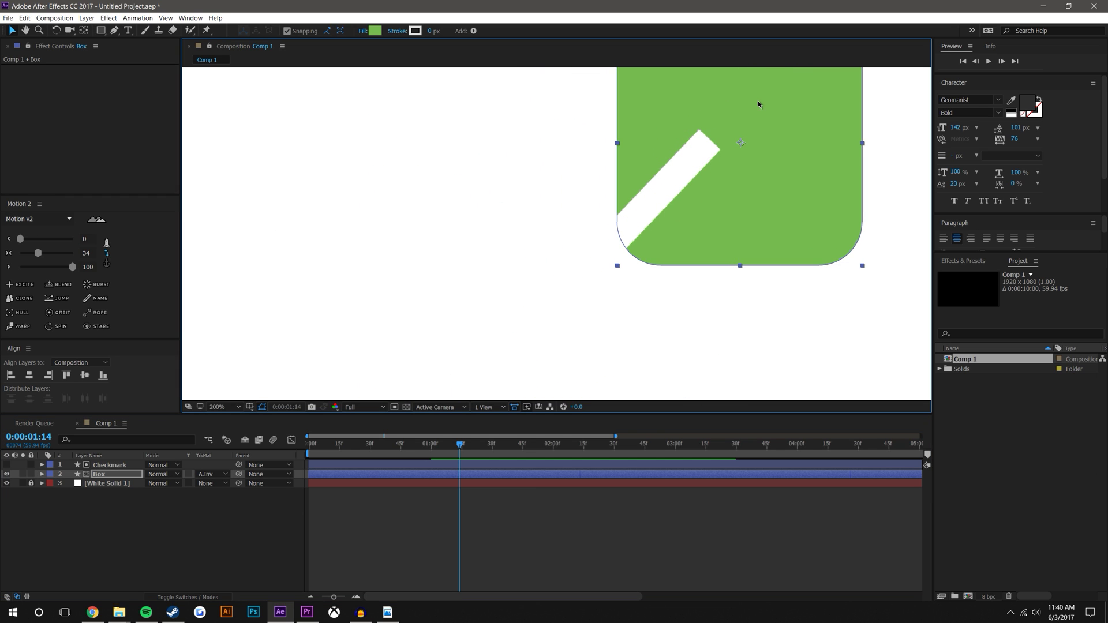
key(ctrl+z)
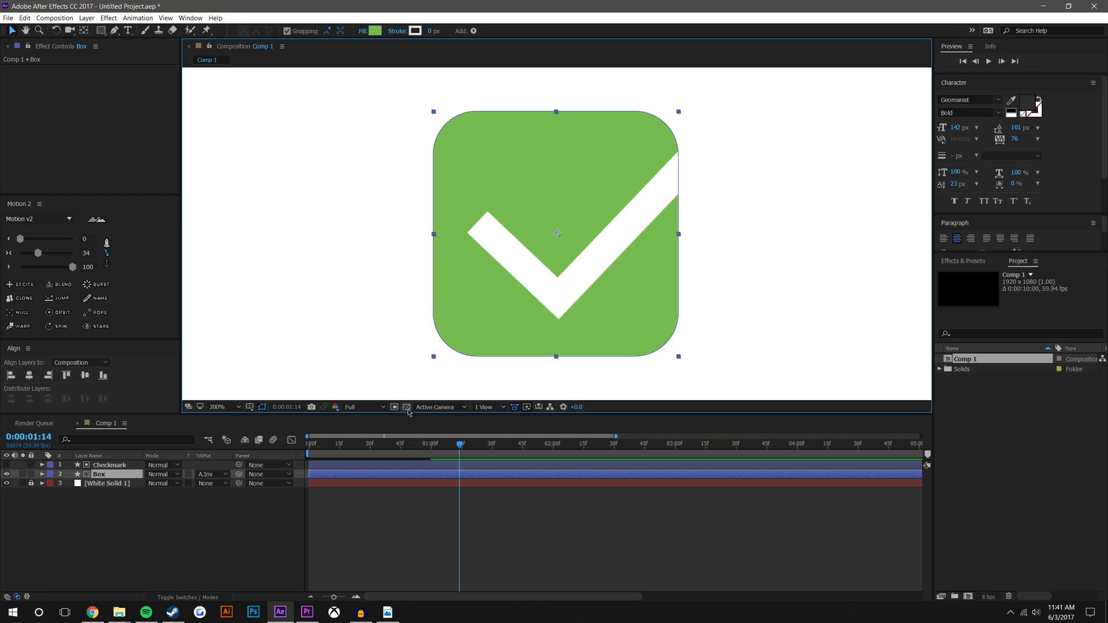
click(6, 484)
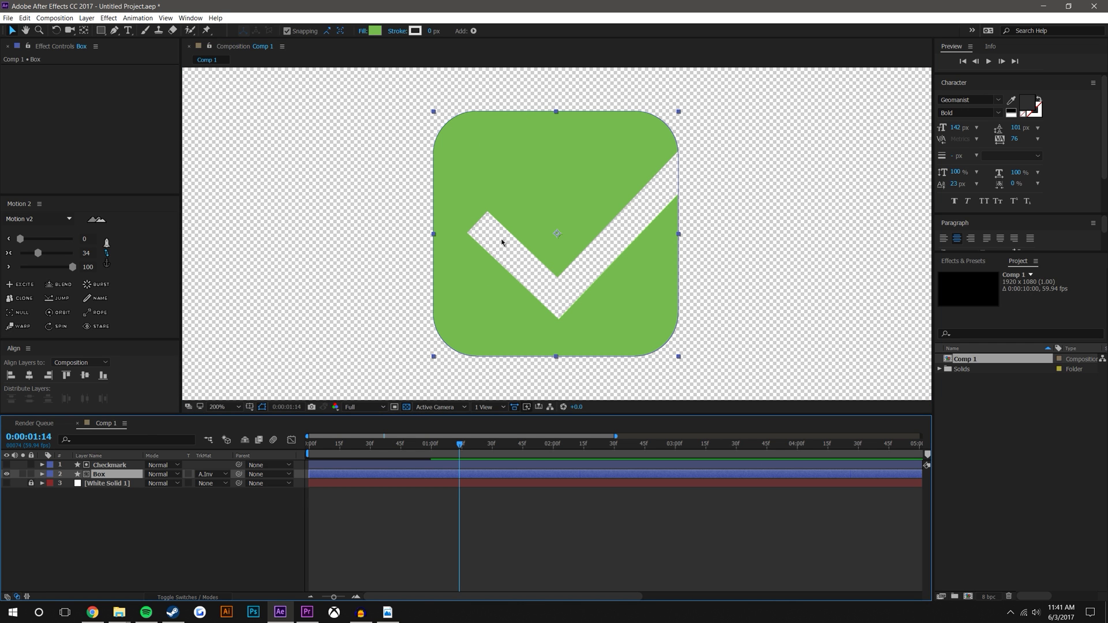
click(7, 485)
click(523, 532)
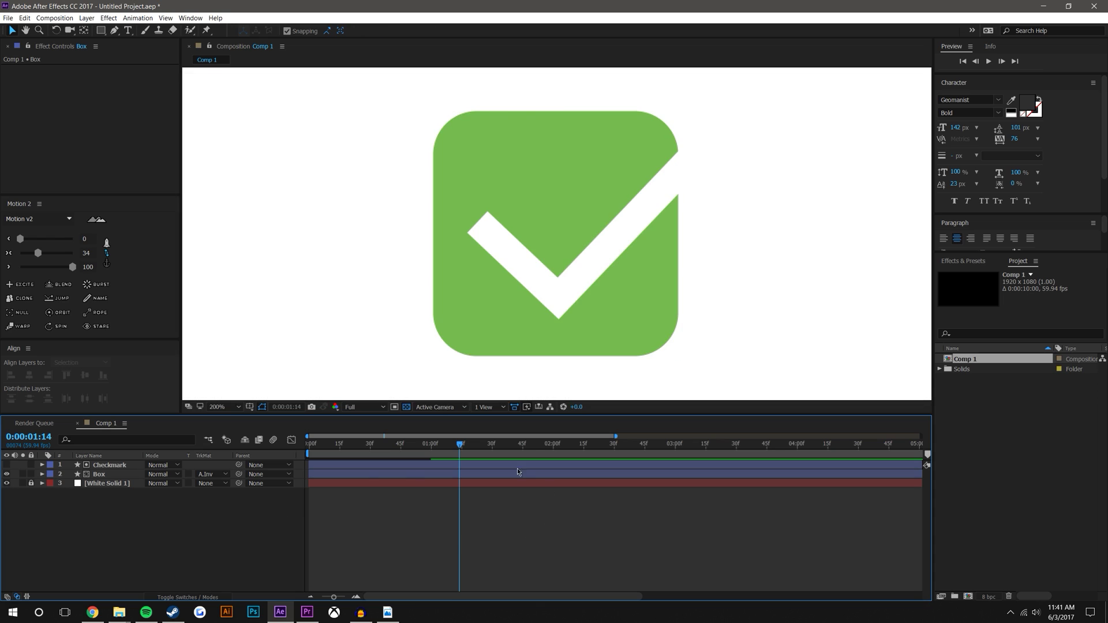
- Duplicate the Checkmark and Box layers together
click(116, 466)
shift+click(106, 475)
key(ctrl+d)
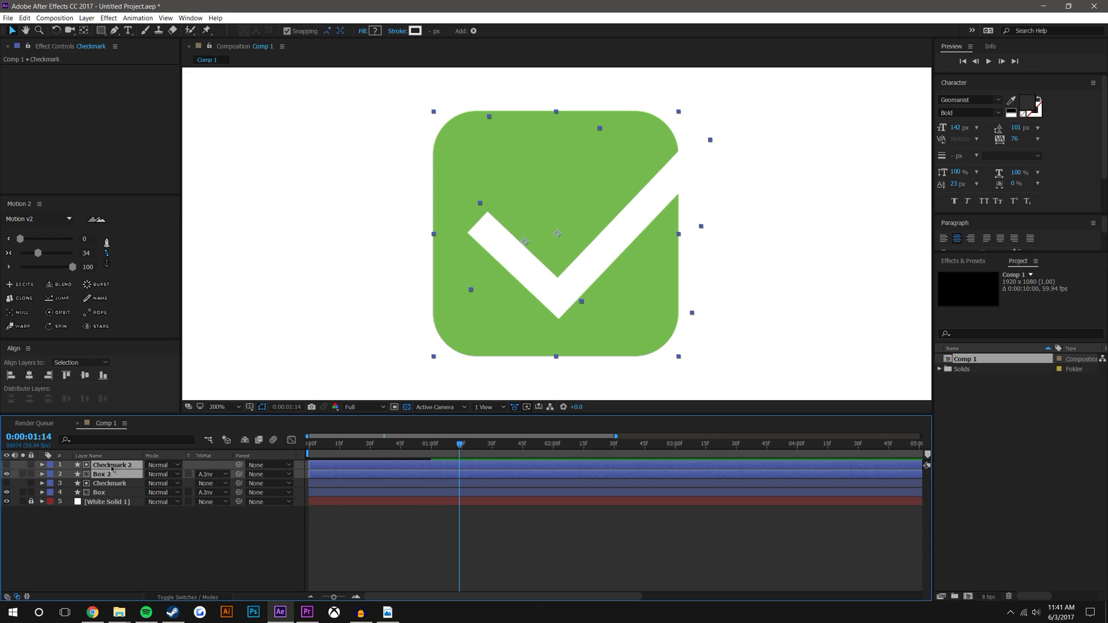
click(138, 548)
- Place Checkmark 2 beneath Box 2, make it visible and set its track matte to Alpha Inverted Matte "Box 2"
drag(120, 466, 120, 482)
click(7, 474)
click(212, 475)
click(225, 509)
click(254, 549)
- Set Checkmark 2's stroke color to the box's green (74BB4E) by sampling it, and preview the animation
click(110, 477)
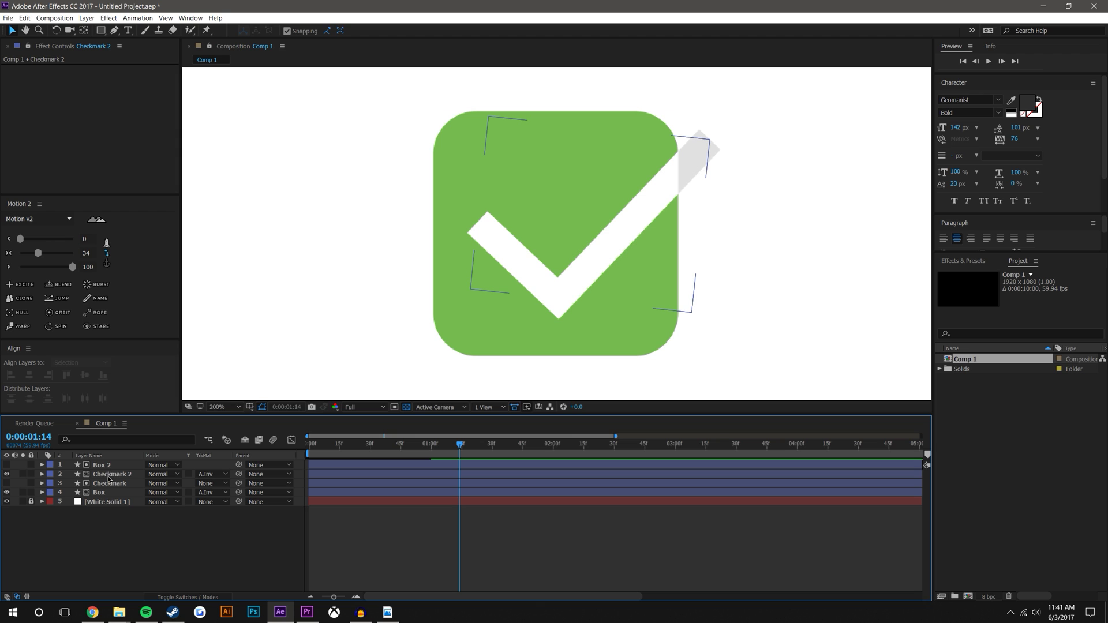
click(111, 475)
click(414, 31)
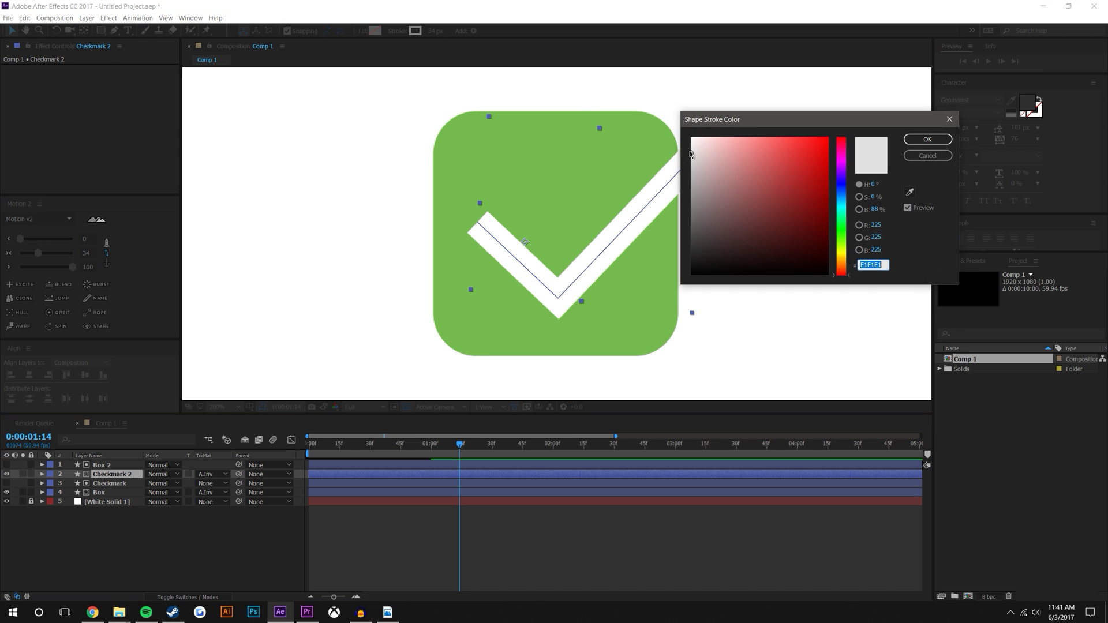
click(908, 195)
click(586, 145)
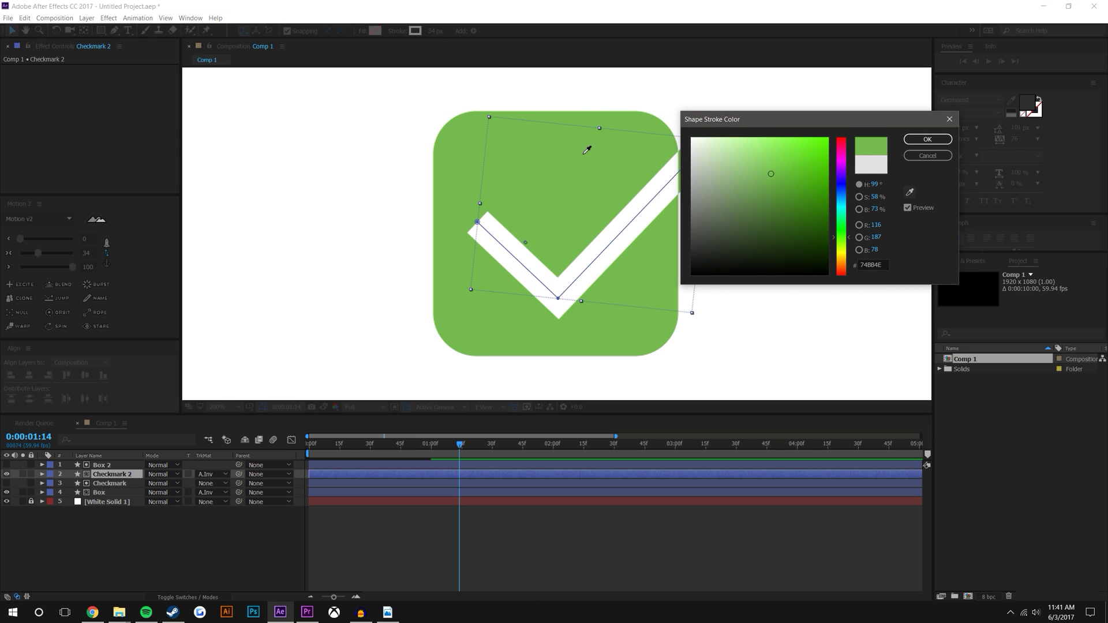
click(927, 139)
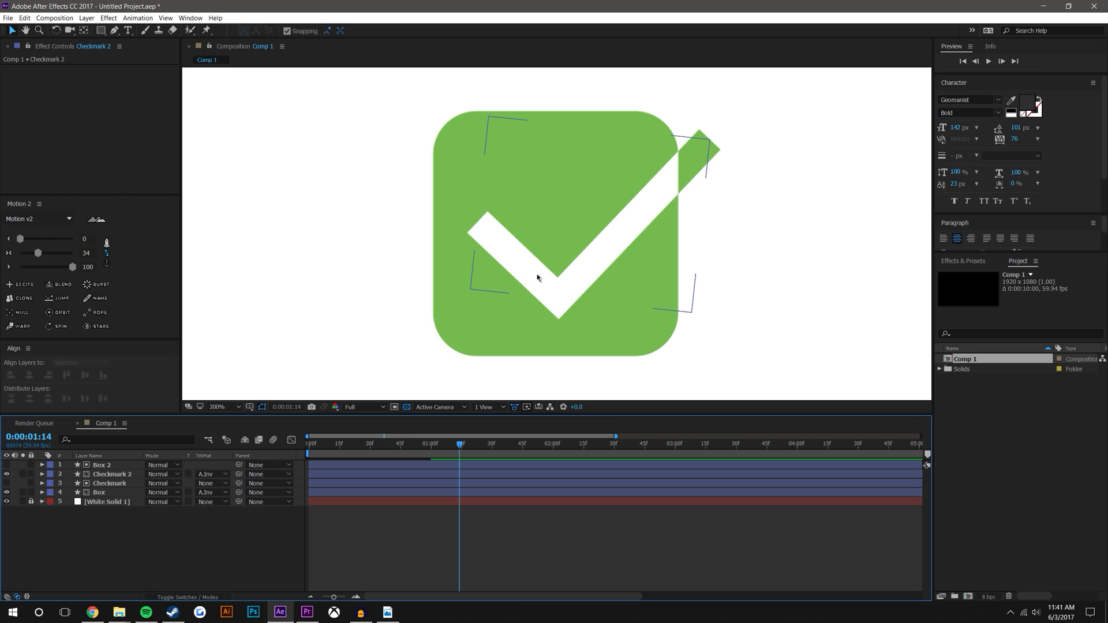
key(comma)
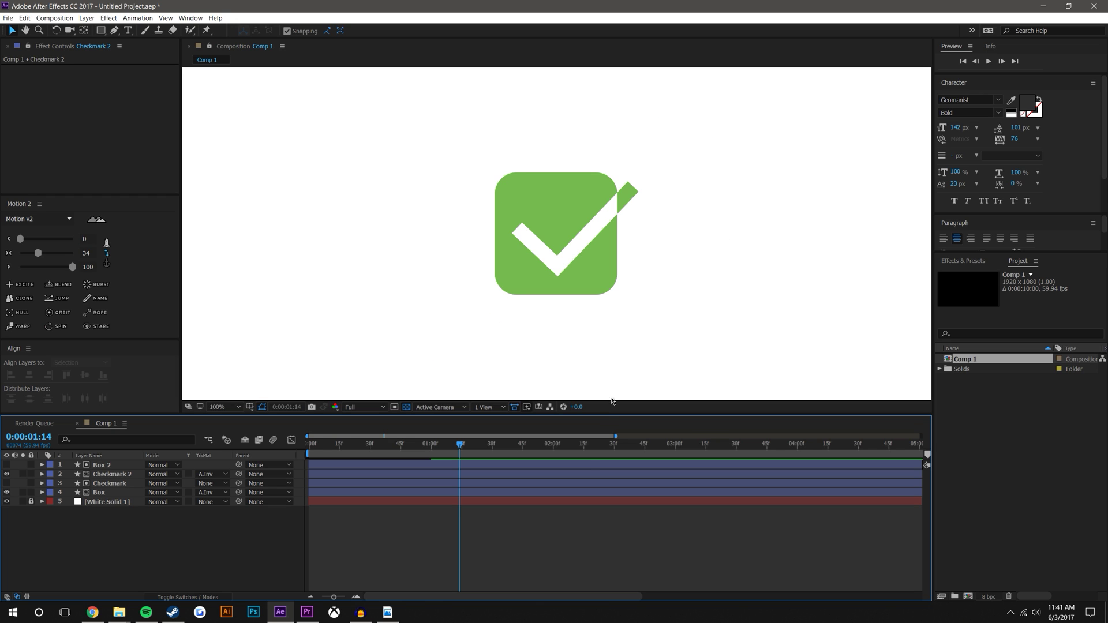
mouse_move(460, 444)
mouse_down()
mouse_move(448, 456)
mouse_move(325, 468)
mouse_move(469, 470)
mouse_move(401, 471)
mouse_move(465, 462)
mouse_up()
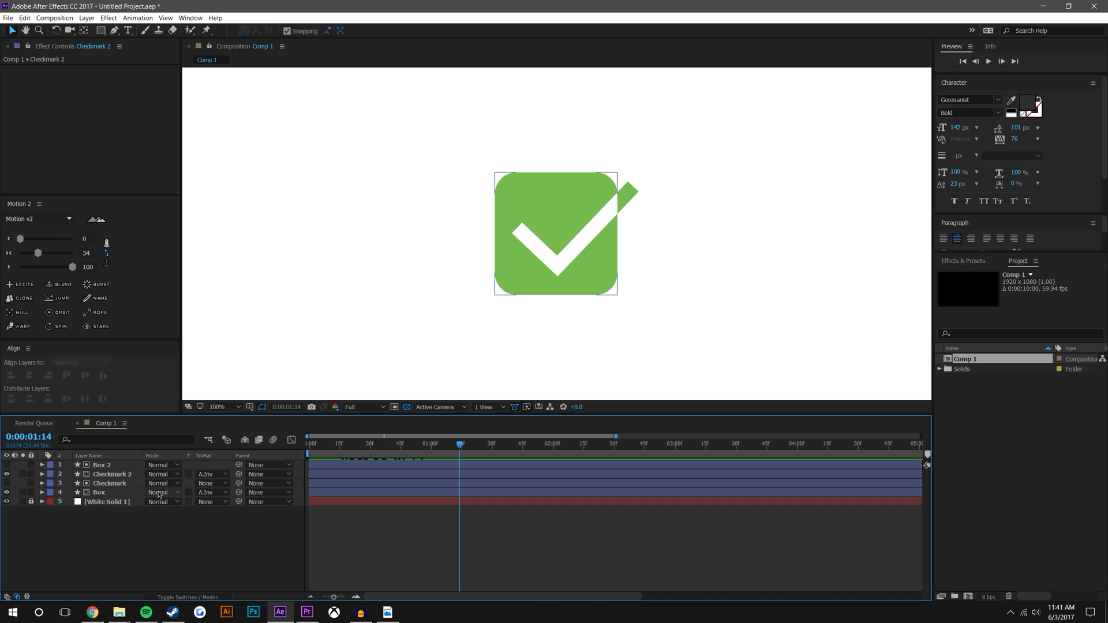
- Reveal the keyframes of all four shape layers and remove all keyframes from Box 2 and Checkmark 2
click(105, 465)
shift+click(115, 493)
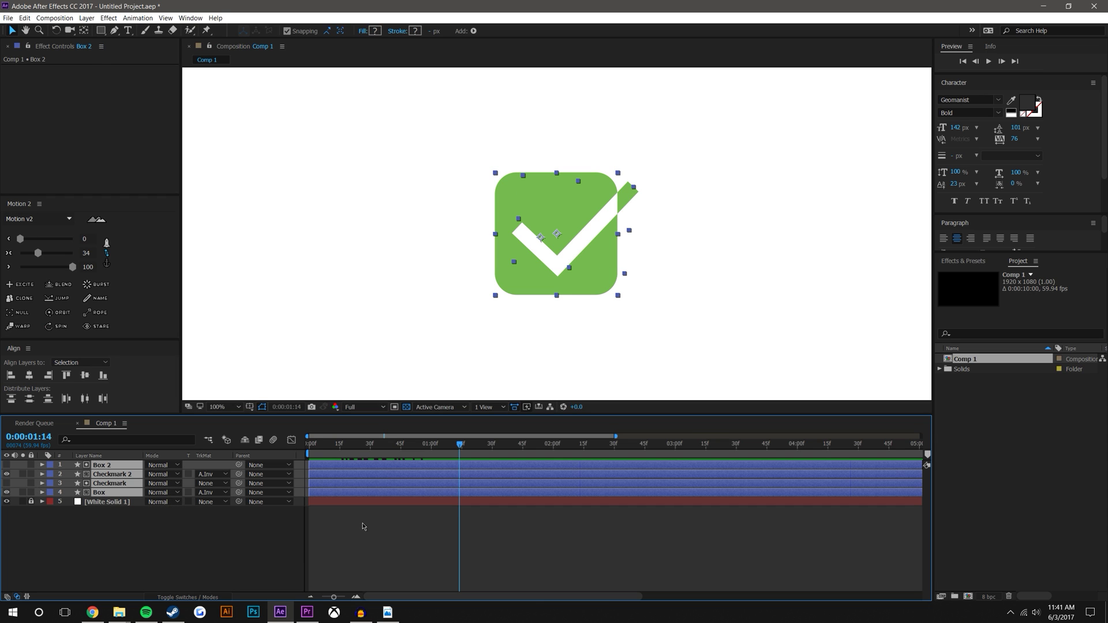
key(u)
drag(296, 414, 296, 281)
click(181, 547)
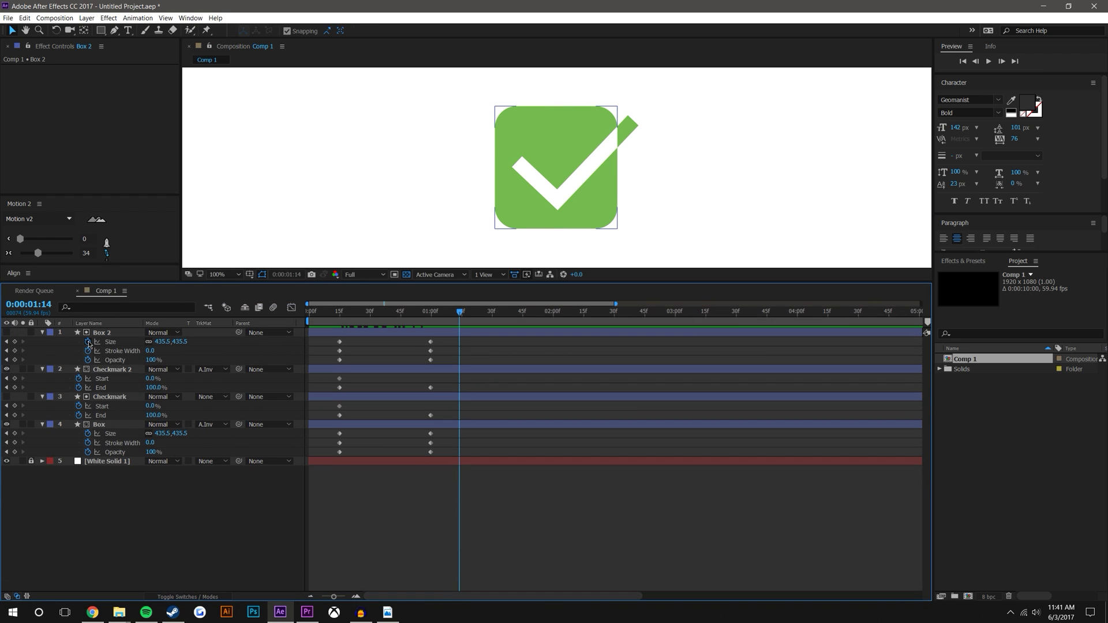
drag(88, 341, 78, 387)
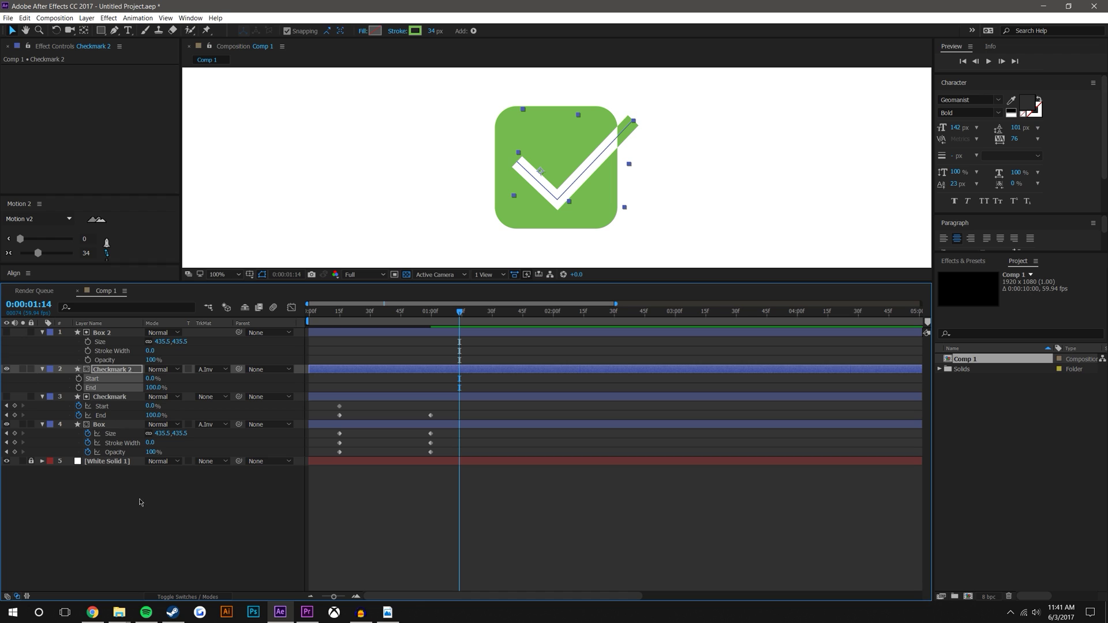
- Enable expressions on Box 2's Size, Stroke Width and Opacity and on Checkmark 2's Trim Paths Start and End
alt+click(88, 342)
alt+click(88, 359)
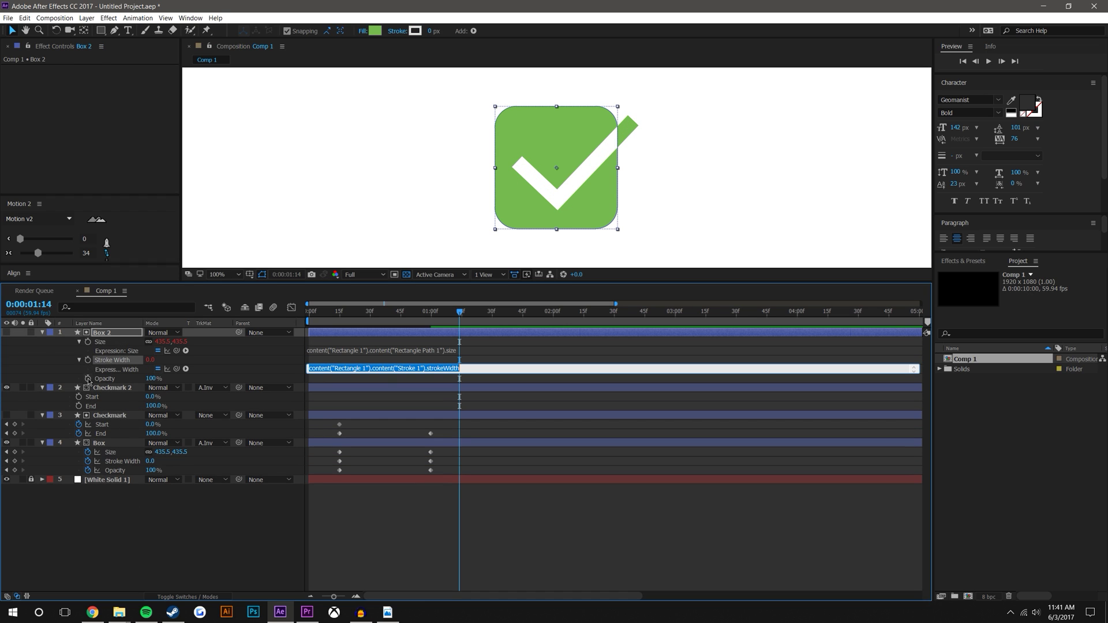
alt+click(87, 378)
alt+click(78, 405)
alt+click(79, 424)
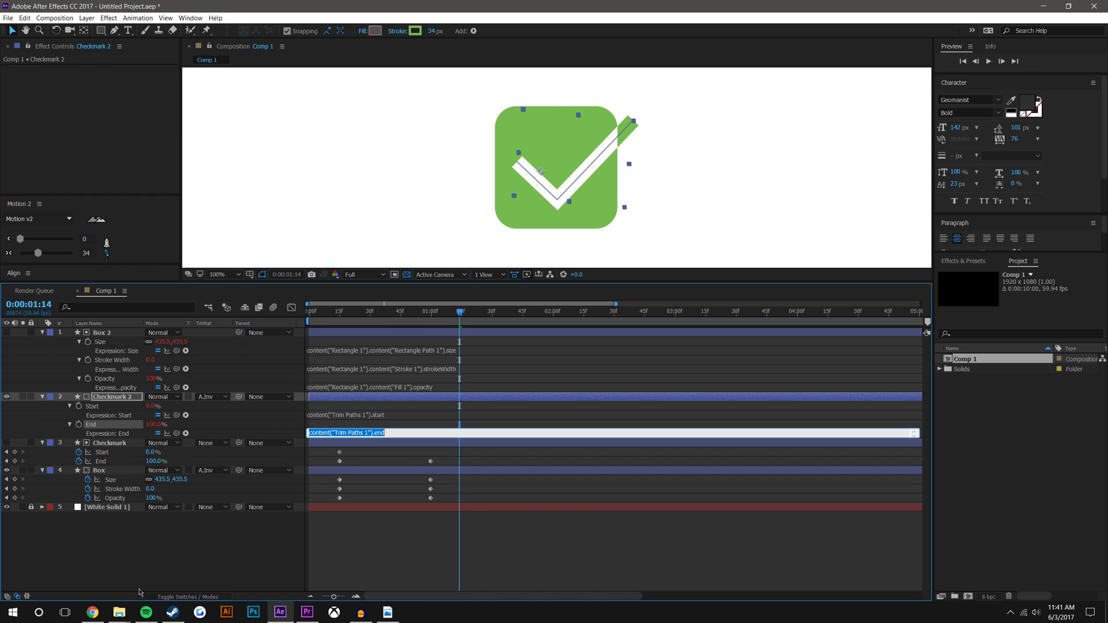
- Link Box 2's Size, Stroke Width and Opacity expressions to the matching properties of the Box layer
click(171, 363)
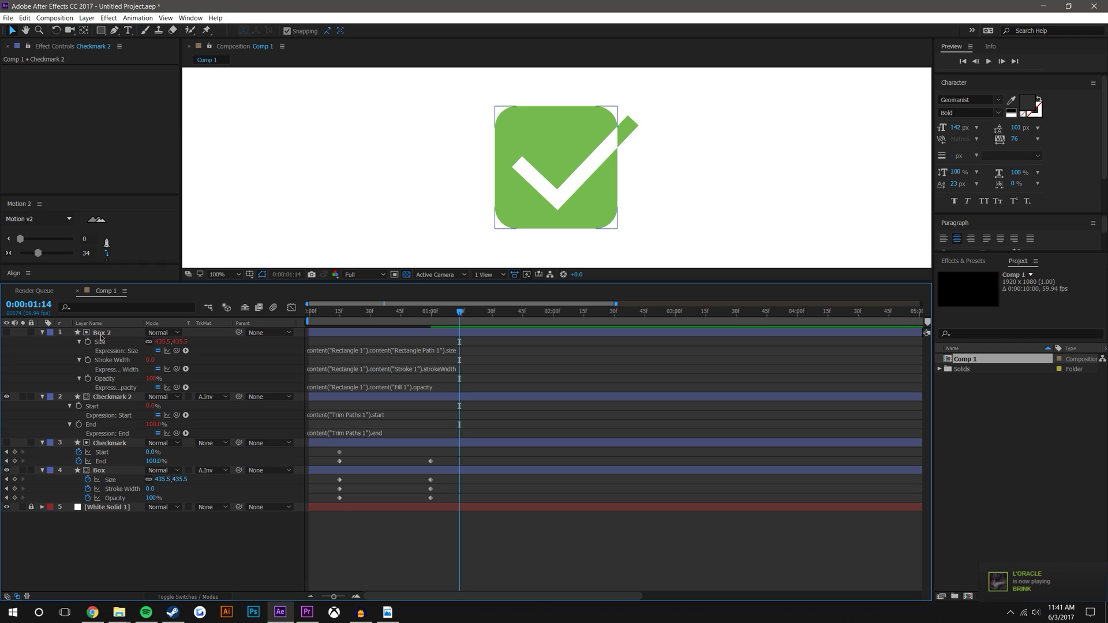
drag(177, 352, 107, 481)
mouse_move(176, 369)
mouse_down()
mouse_move(115, 398)
mouse_move(113, 490)
mouse_up()
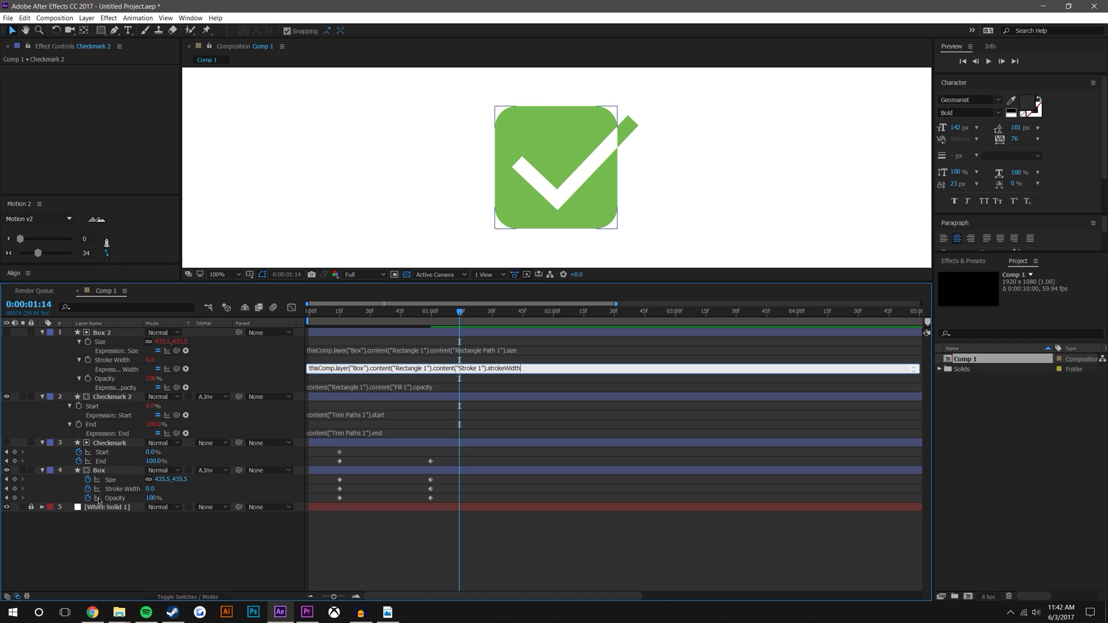
drag(177, 387, 115, 498)
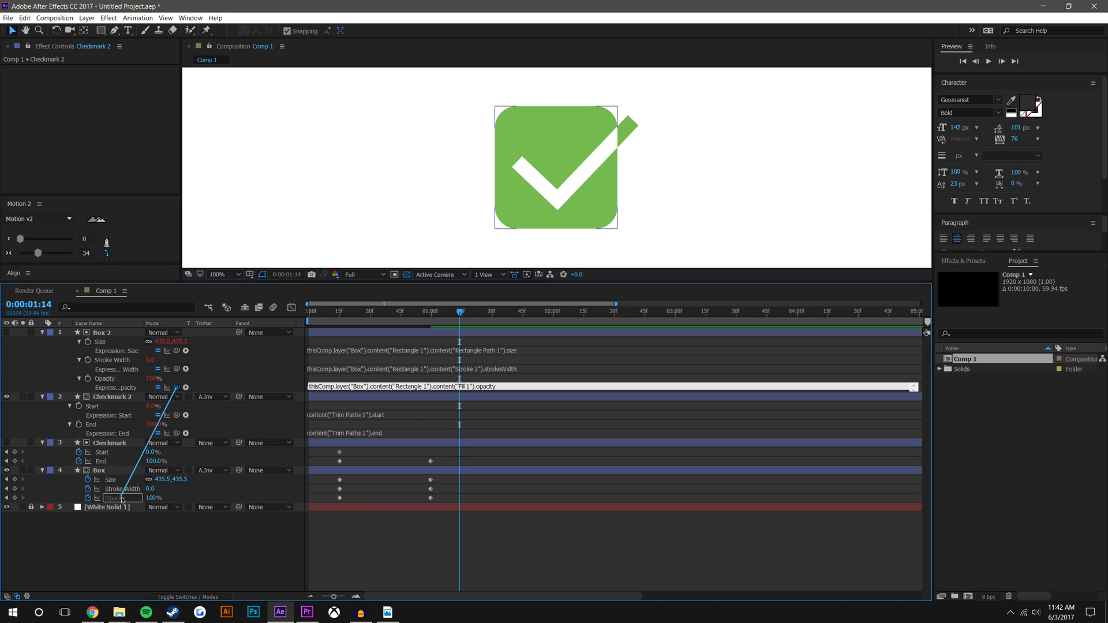
- Link Checkmark 2's Trim Paths Start and End expressions to the Start and End of the Checkmark layer
drag(177, 415, 101, 452)
drag(177, 433, 101, 461)
click(157, 563)
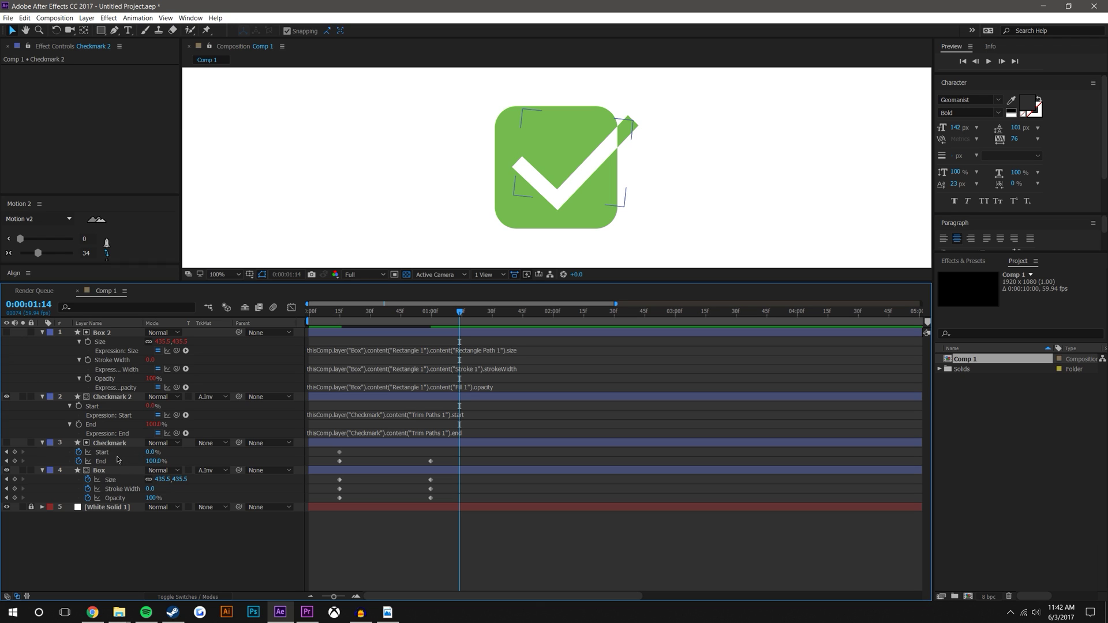
- Test the expression link by setting Box's Stroke Width to 49, and undo the change
click(166, 375)
click(204, 521)
mouse_move(149, 488)
mouse_down()
mouse_move(177, 489)
mouse_move(130, 490)
mouse_move(177, 489)
mouse_up()
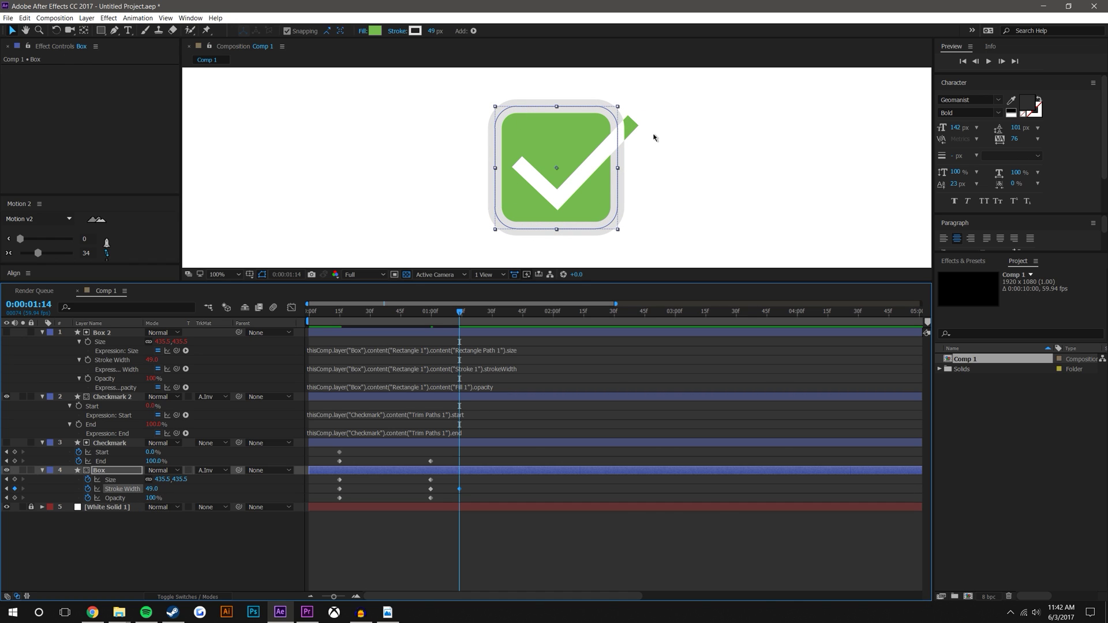
key(ctrl+z)
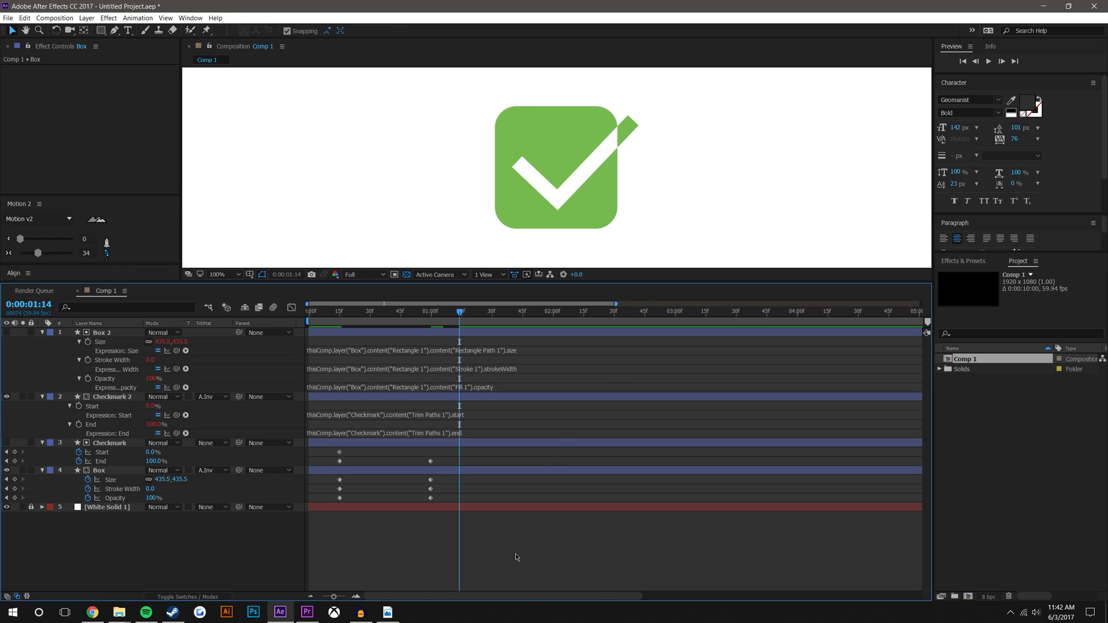
- Collapse the revealed properties of all four shape layers in the timeline
click(43, 397)
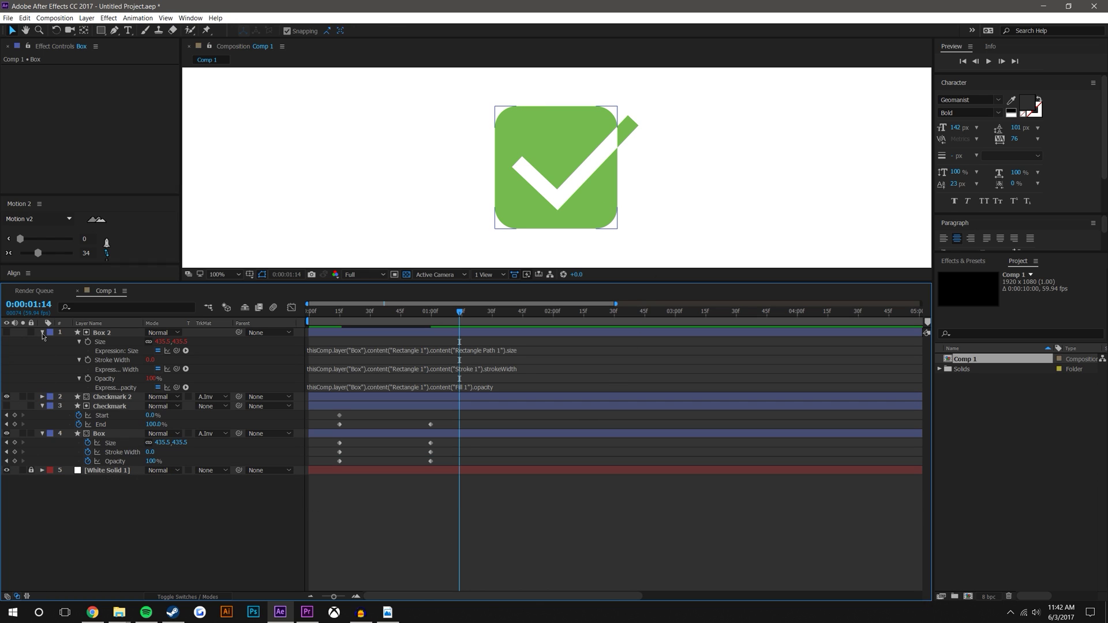
click(42, 332)
click(43, 350)
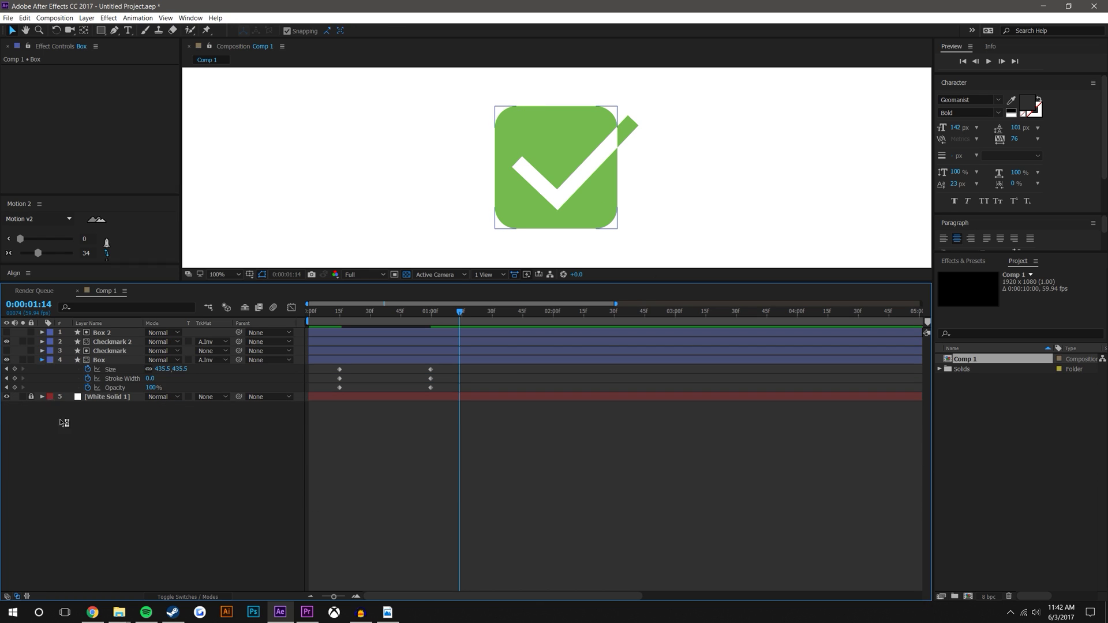
click(118, 359)
- Reveal Position on Checkmark and Checkmark 2, and link Checkmark 2's Position to Checkmark's with an expression
click(117, 351)
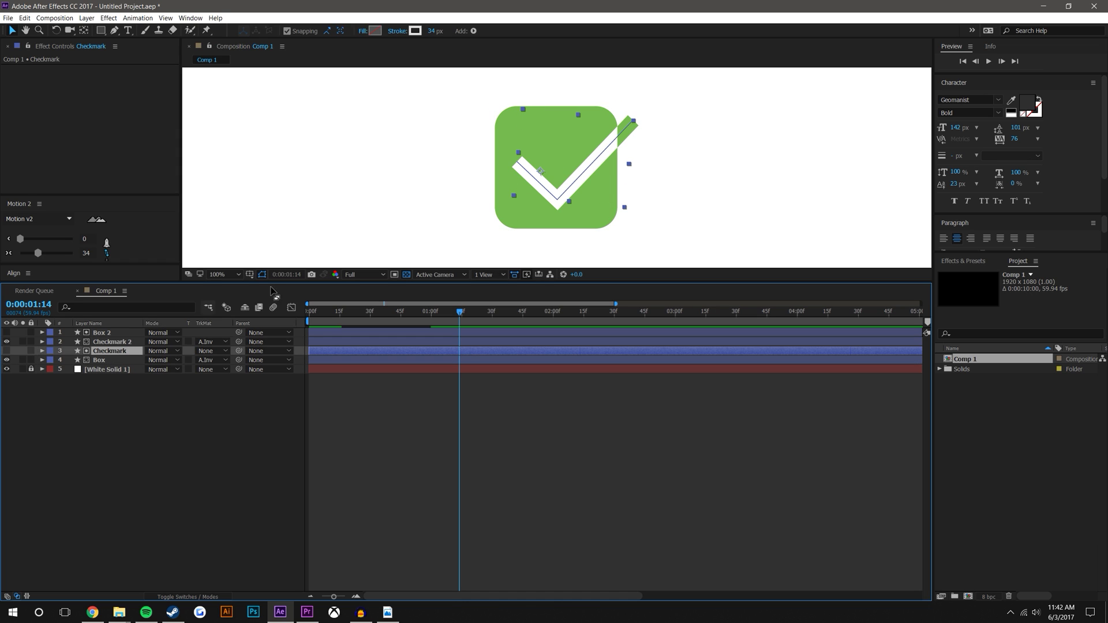
key(p)
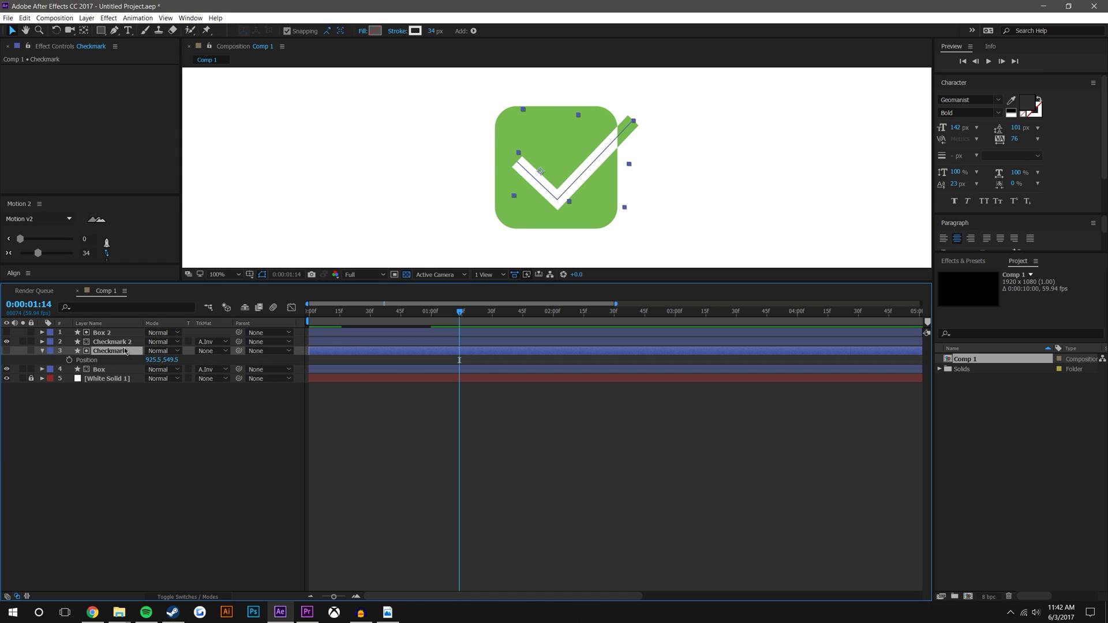
click(126, 342)
key(p)
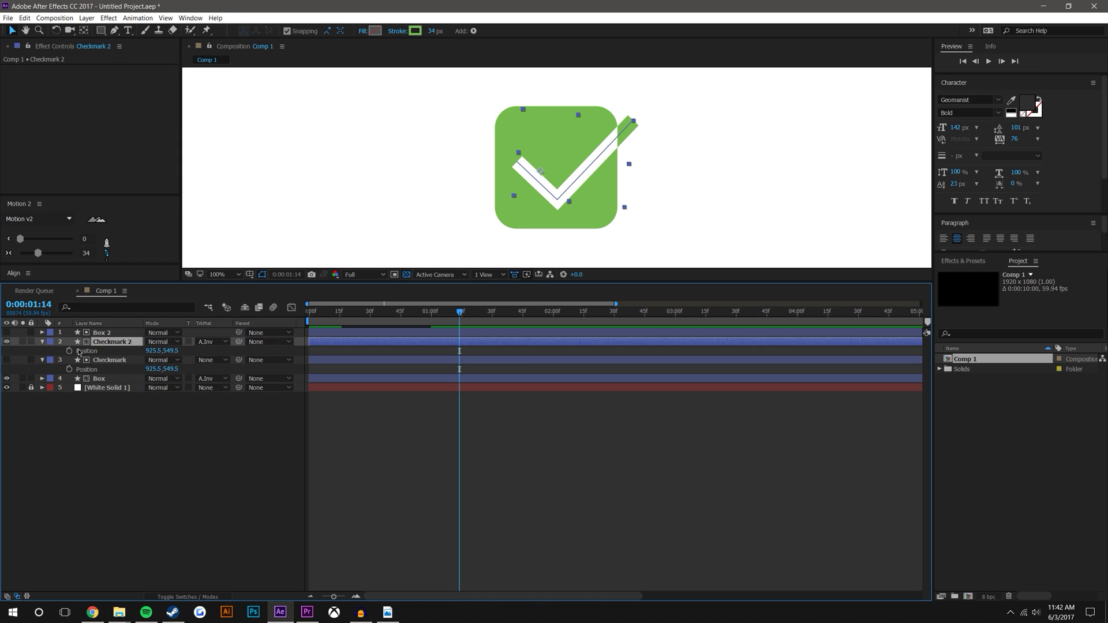
alt+click(70, 352)
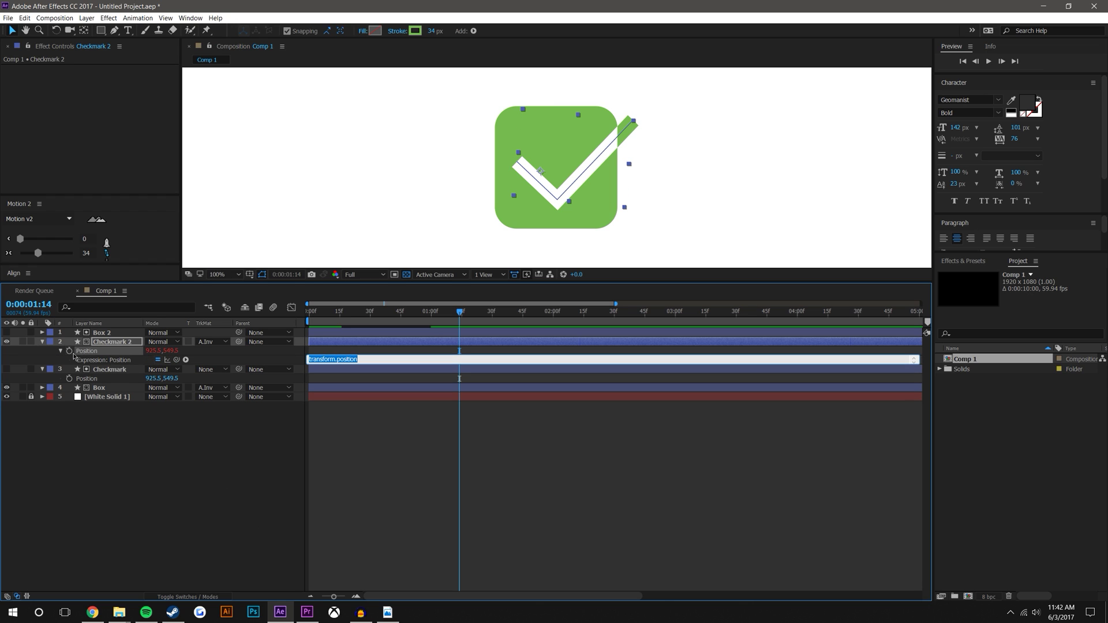
drag(177, 360, 92, 379)
- Test the Position link by moving the Checkmark layer down in the composition, and undo the move
click(107, 370)
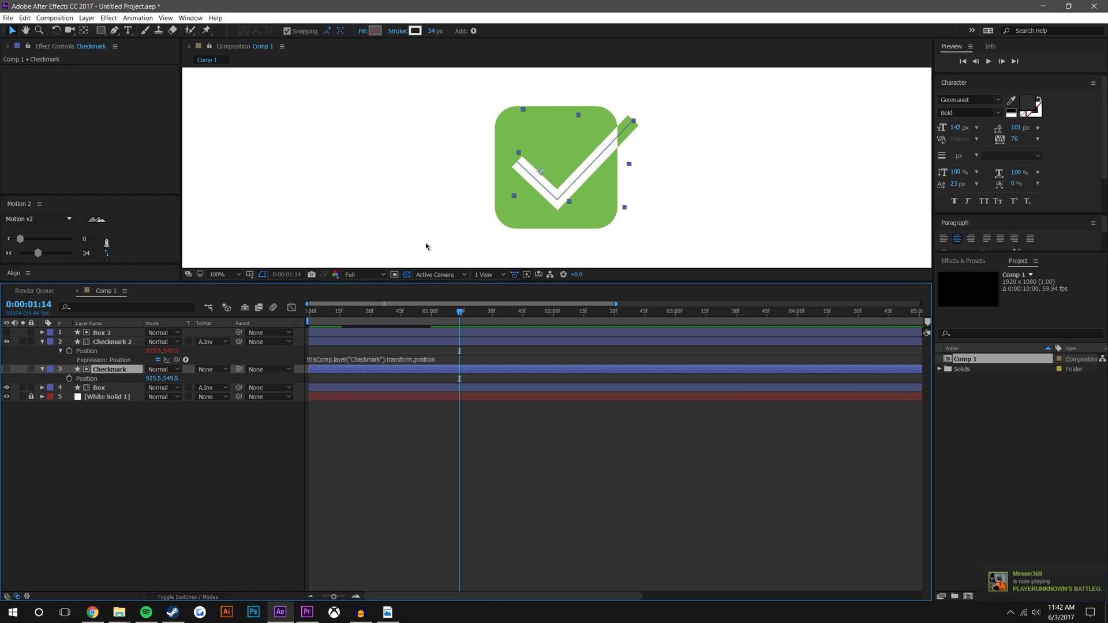
drag(548, 195, 579, 244)
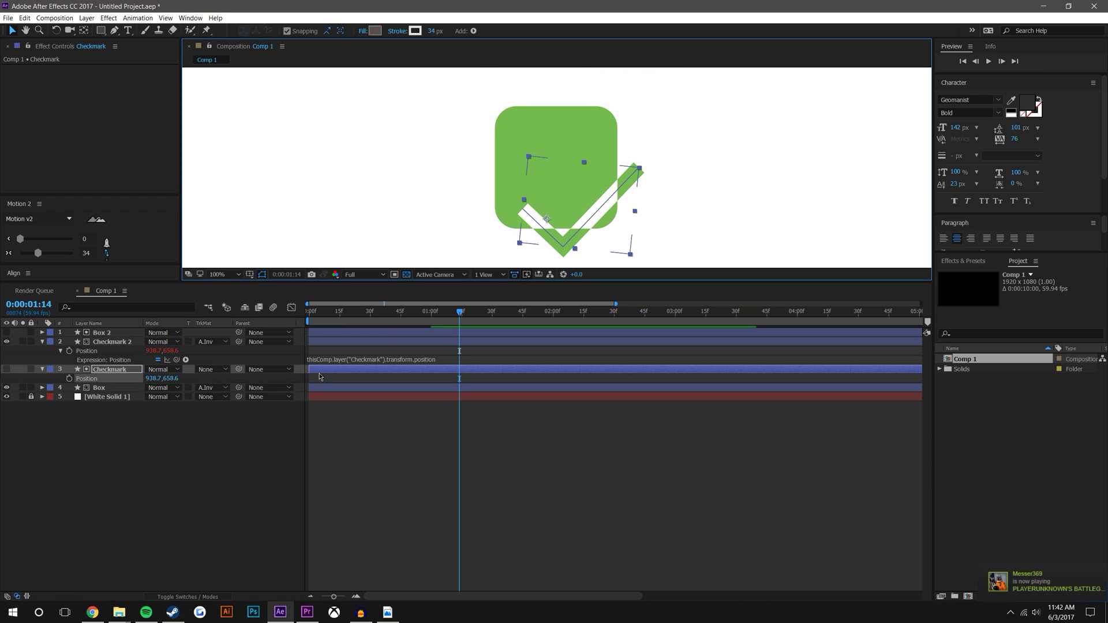
key(ctrl+z)
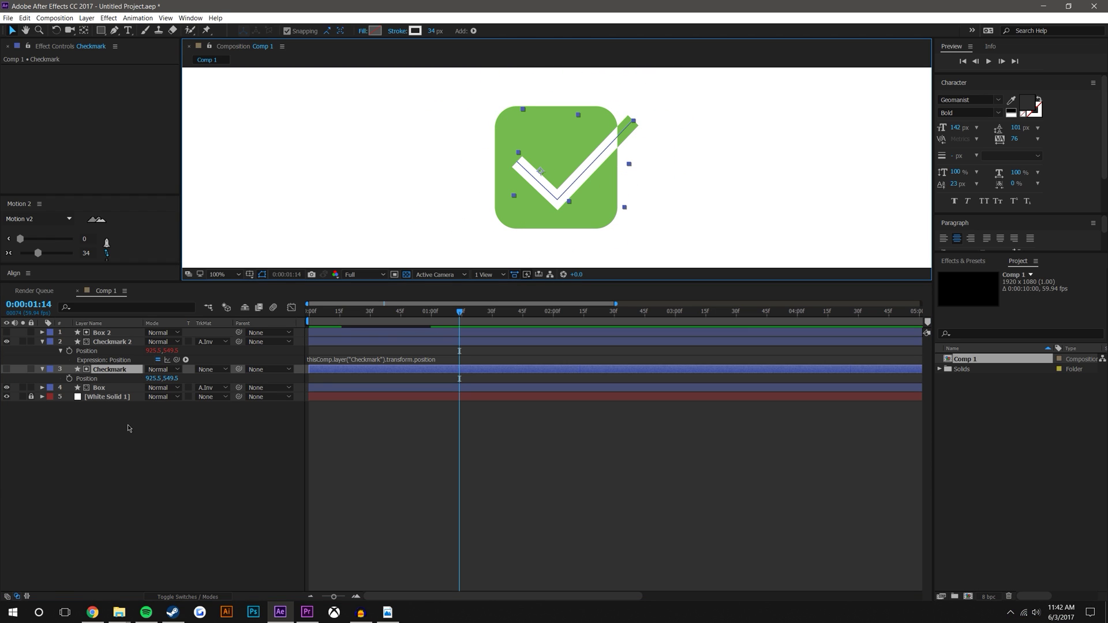
- Reveal Checkmark's keyframed properties and try changing its Trim Paths Start value
key(u)
click(171, 416)
mouse_move(153, 379)
mouse_down()
mouse_move(215, 372)
mouse_move(194, 386)
mouse_up()
- Lock the Box 2 and Checkmark 2 layers, and collapse the properties of Checkmark 2 and Checkmark
click(50, 351)
click(43, 342)
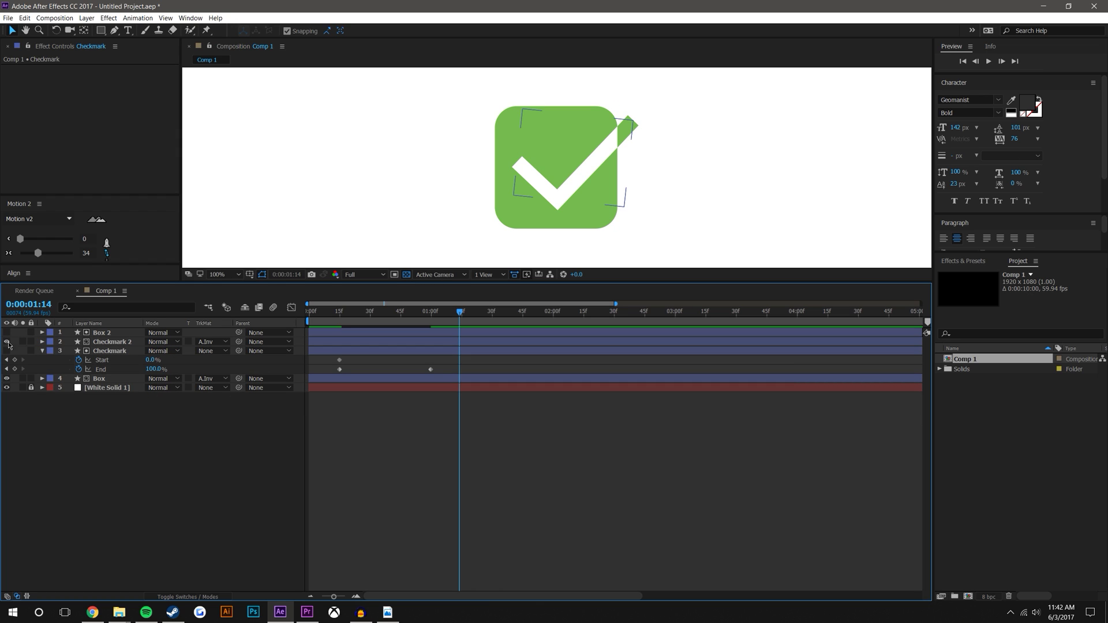
drag(32, 333, 32, 341)
click(42, 350)
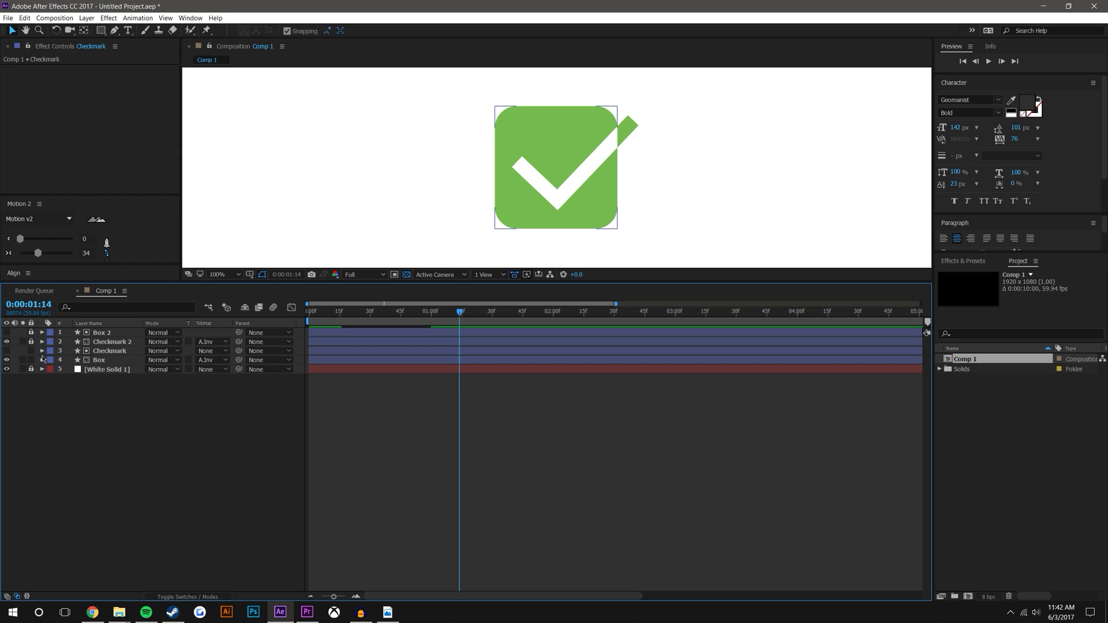
- Mark Box 2 and Checkmark 2 as shy and hide shy layers from the timeline
click(193, 597)
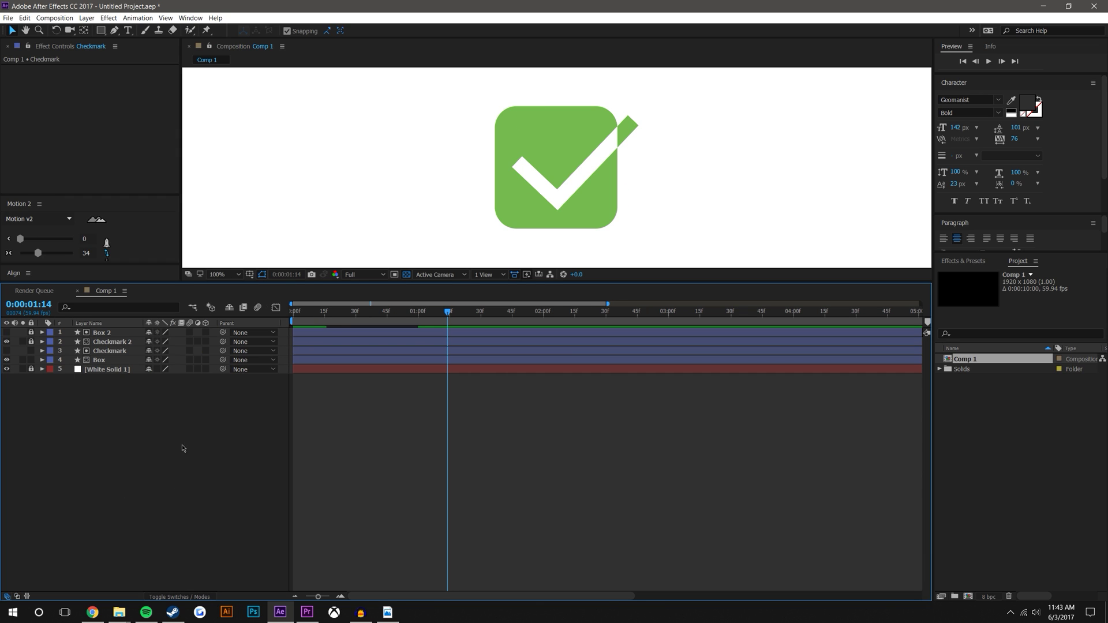
click(149, 332)
click(149, 342)
click(230, 308)
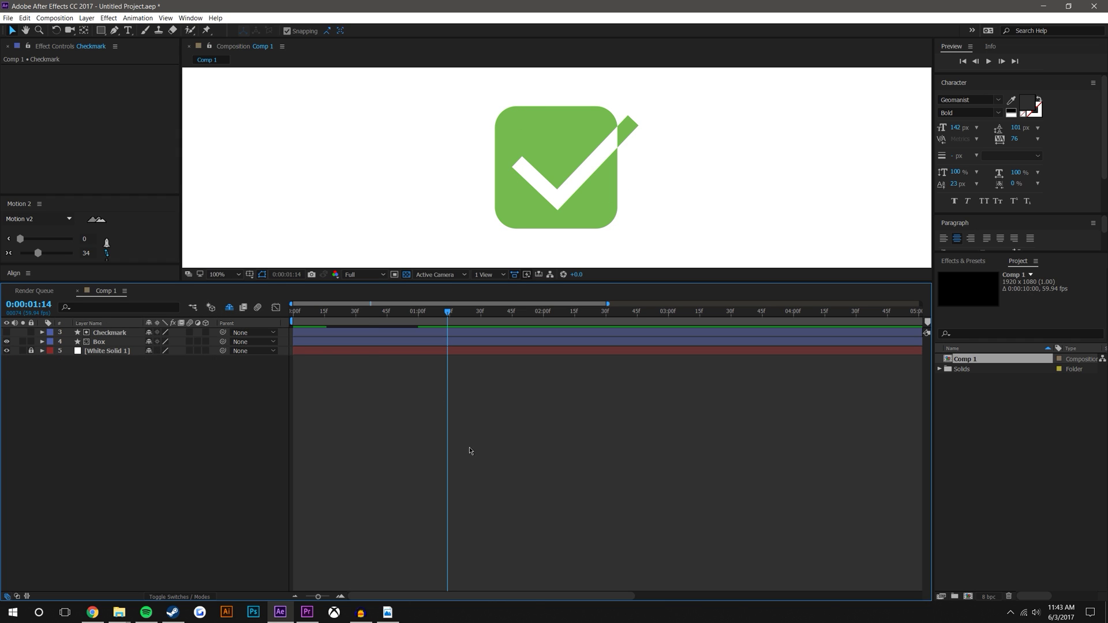
- Enlarge the composition view and reveal the keyframes of the Checkmark and Box layers
drag(447, 311, 398, 445)
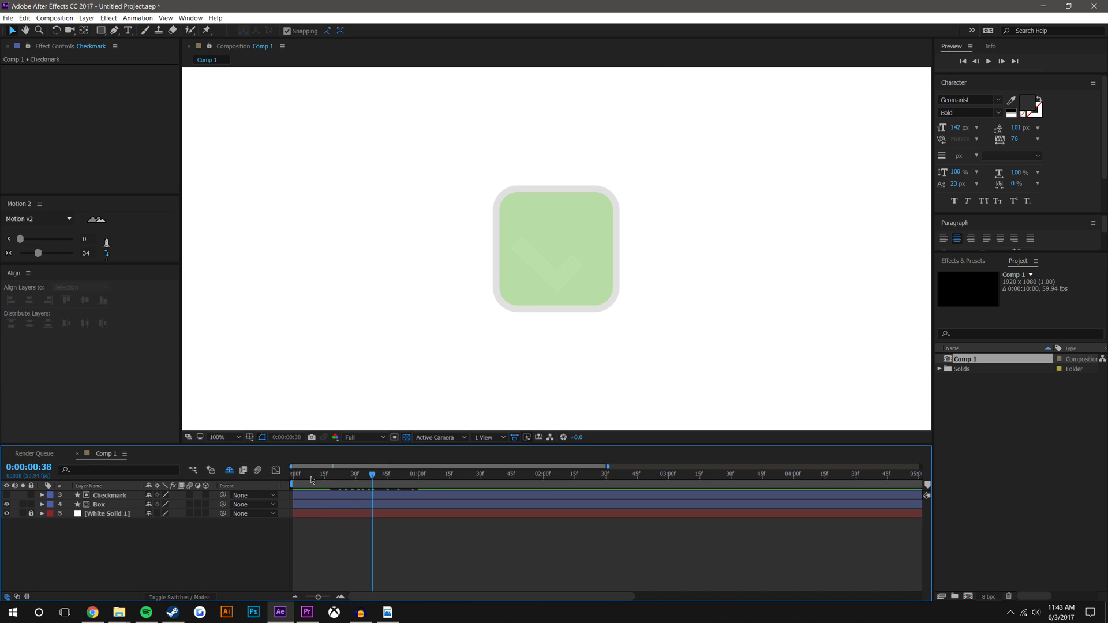
click(109, 495)
shift+click(106, 505)
key(u)
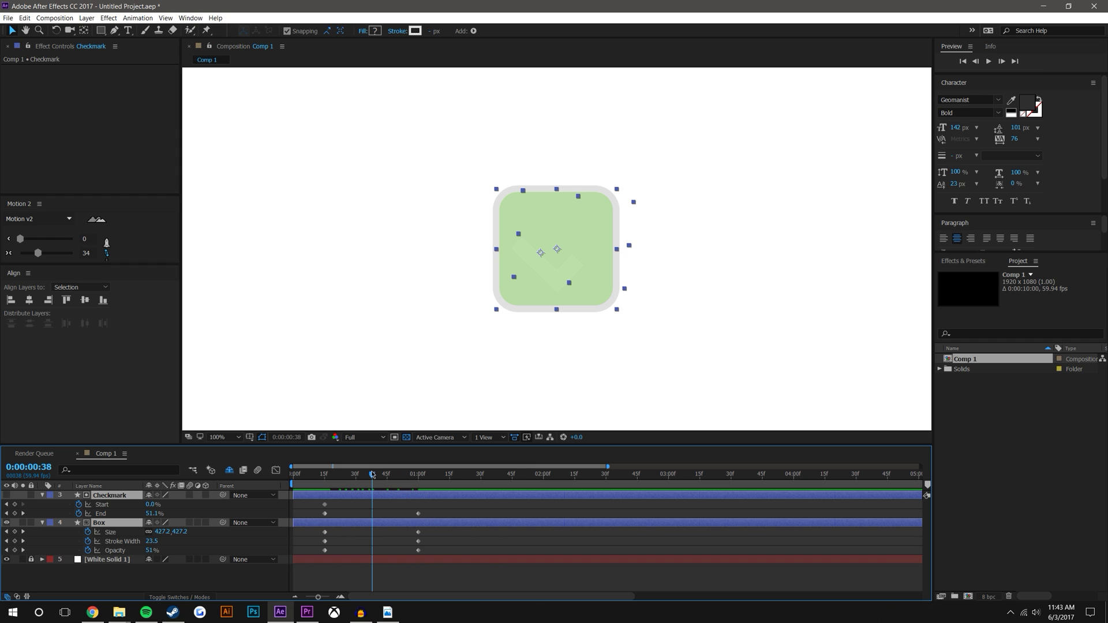
- Move Box's second Opacity keyframe to frame 30
click(325, 479)
drag(325, 478, 355, 481)
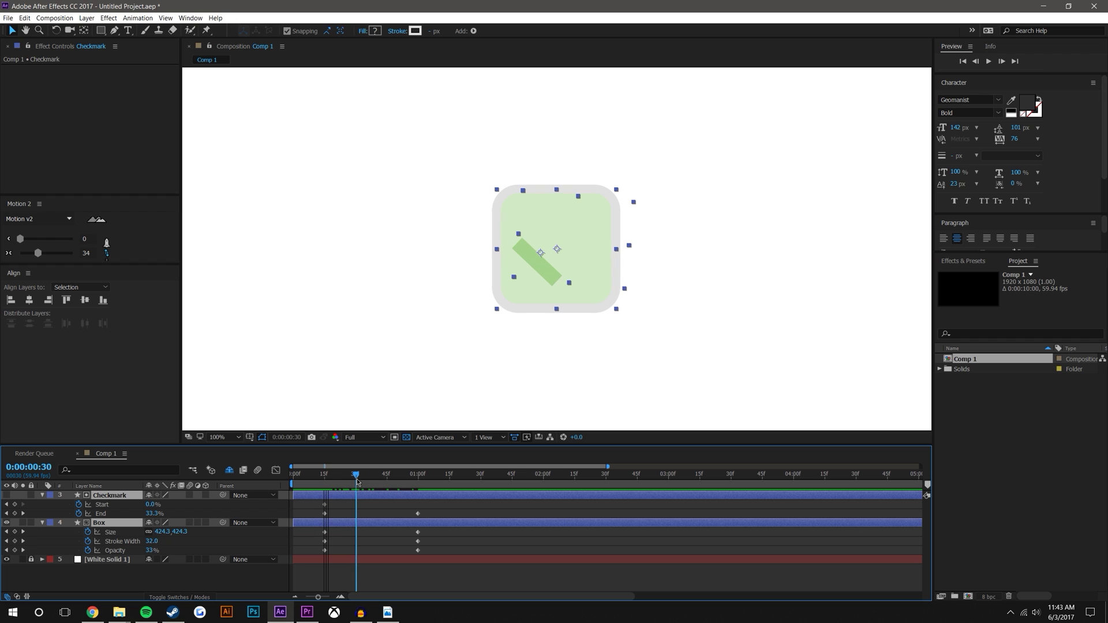
drag(417, 551, 356, 553)
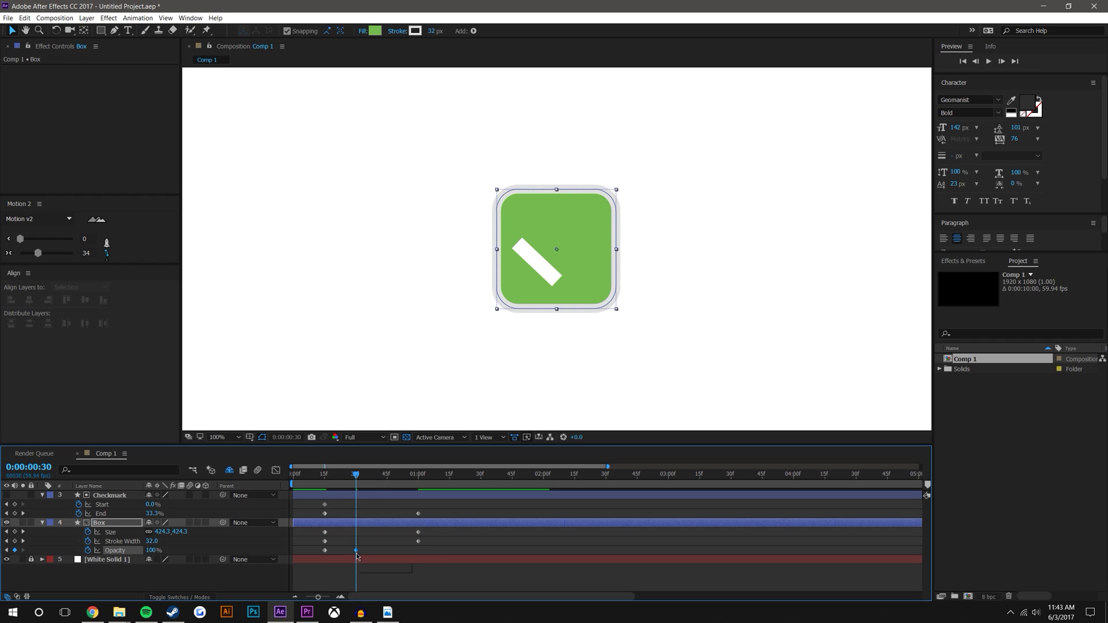
click(366, 574)
click(381, 540)
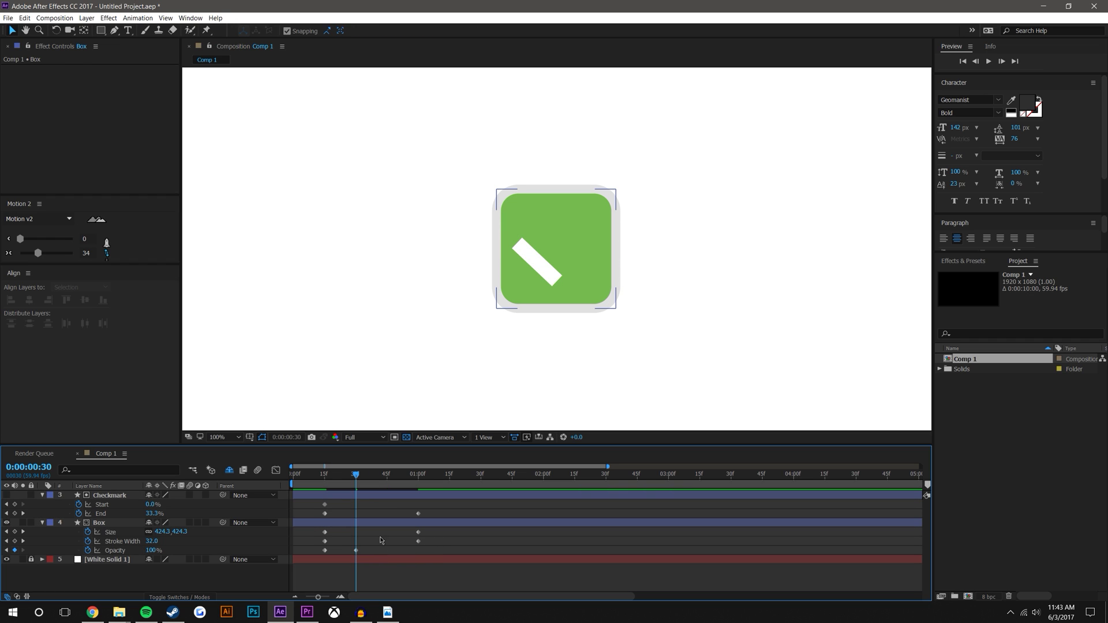
- Move Box's second Size keyframe to frame 45
click(418, 532)
click(387, 478)
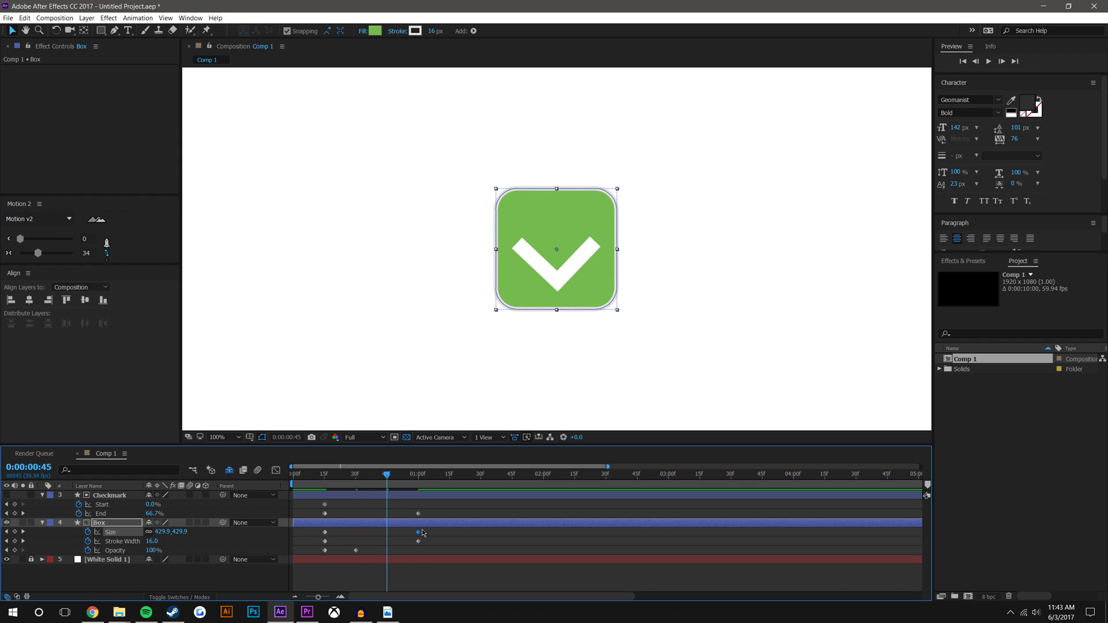
click(404, 537)
drag(418, 531, 386, 532)
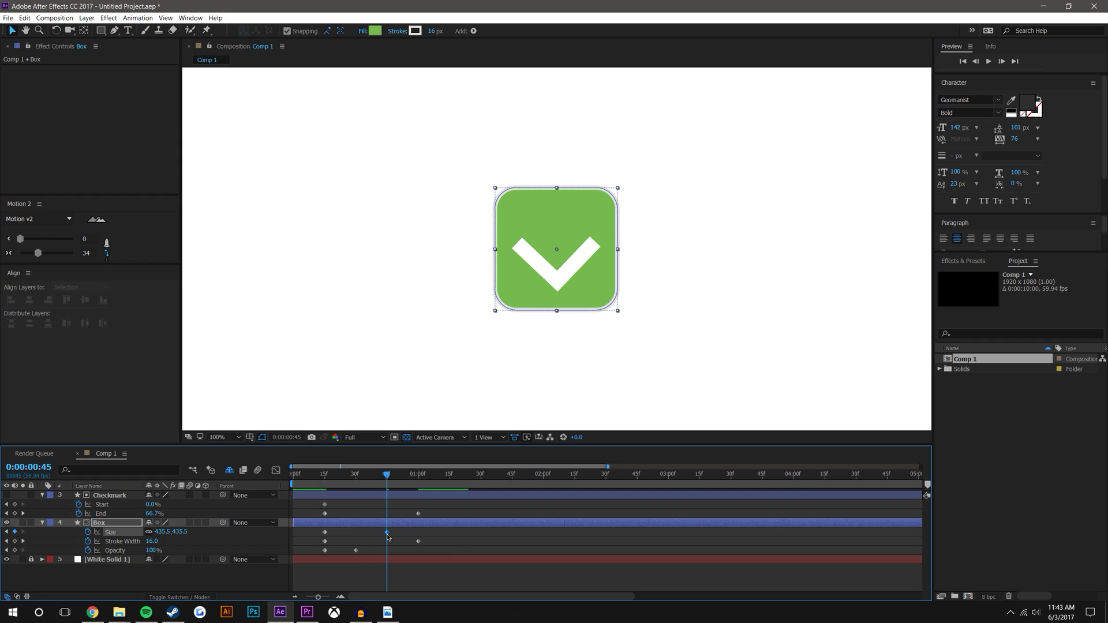
- Move Box's second Stroke Width keyframe to a few frames past frame 45, and Checkmark's second End keyframe to frame 45
drag(418, 541, 400, 541)
click(403, 559)
click(439, 541)
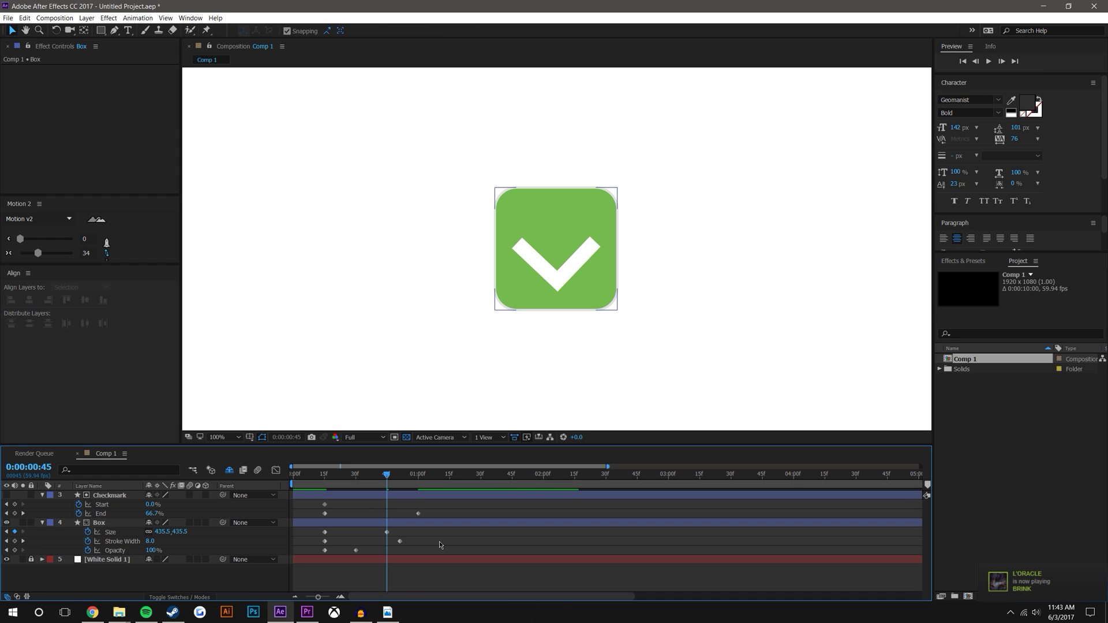
click(417, 514)
mouse_move(417, 516)
mouse_down()
mouse_move(386, 513)
mouse_move(428, 559)
mouse_move(316, 555)
mouse_up()
- Ease the selected End, Size, Stroke Width and Opacity keyframes with the Motion 2 ease value of 34
click(321, 475)
drag(82, 264, 90, 369)
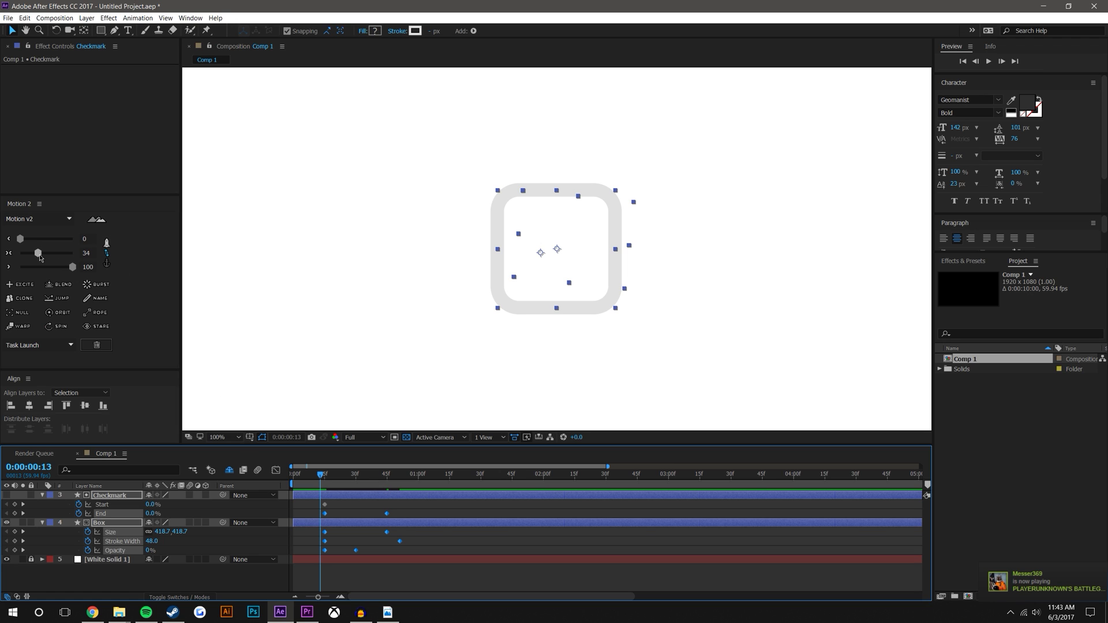
click(40, 257)
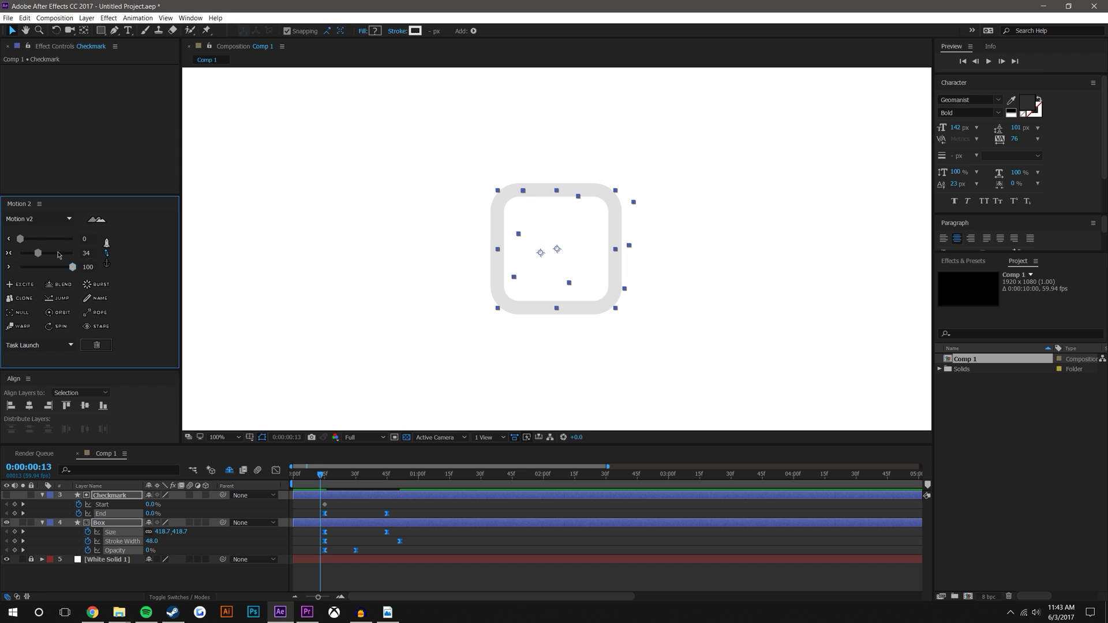
- Open the Graph Editor and examine the speed graphs of Checkmark's Start and End and Box's Size, Stroke Width and Opacity
click(275, 471)
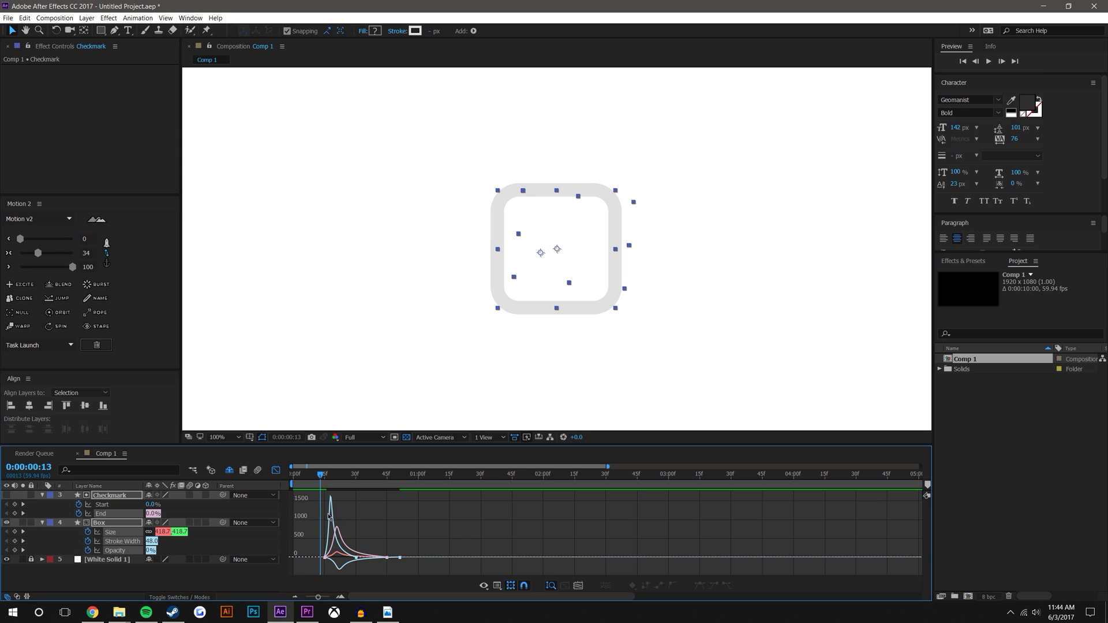
click(144, 576)
click(108, 513)
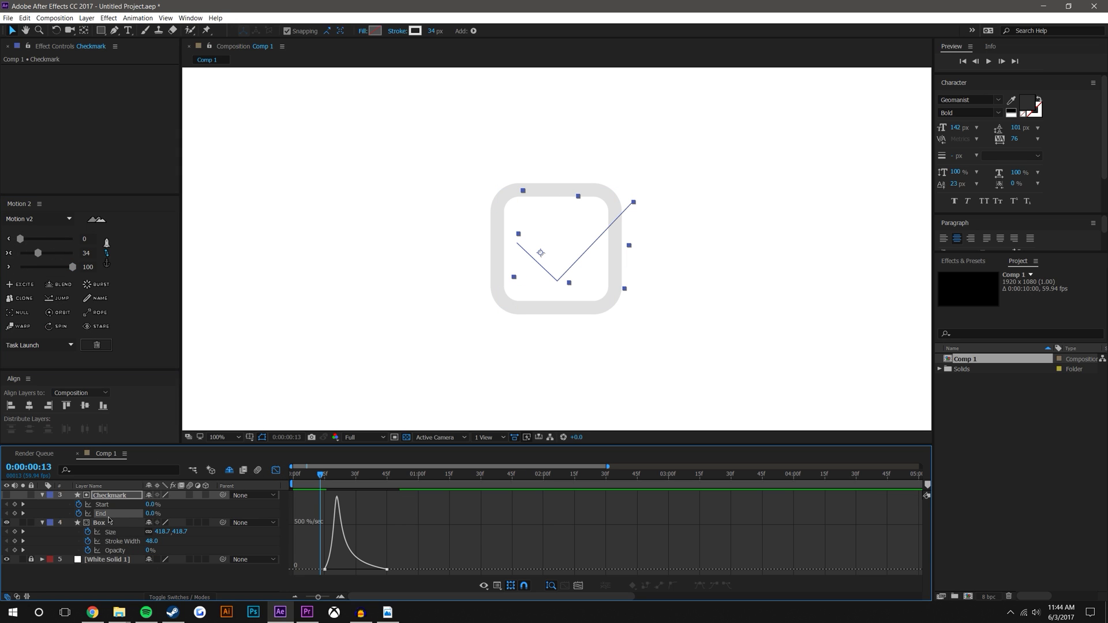
click(119, 507)
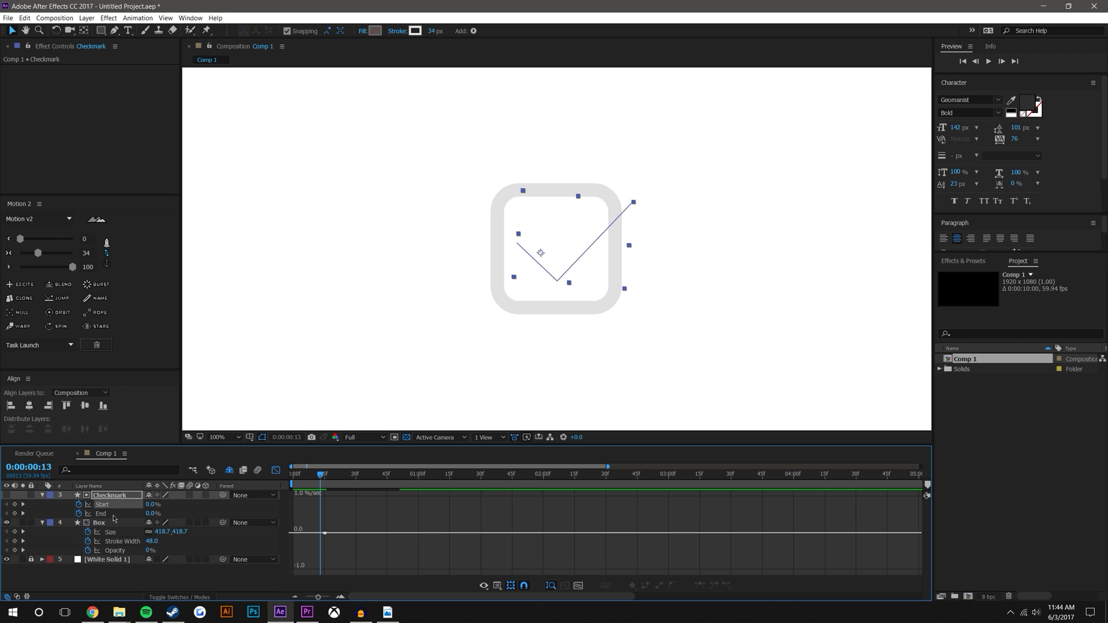
click(135, 536)
click(107, 535)
click(111, 542)
click(112, 552)
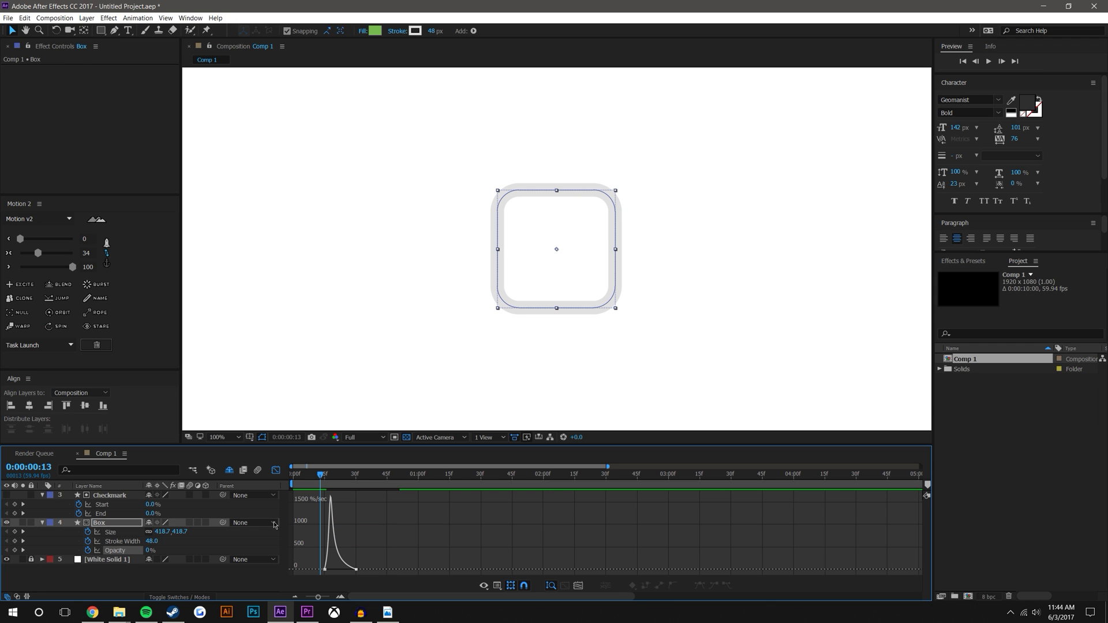
click(110, 531)
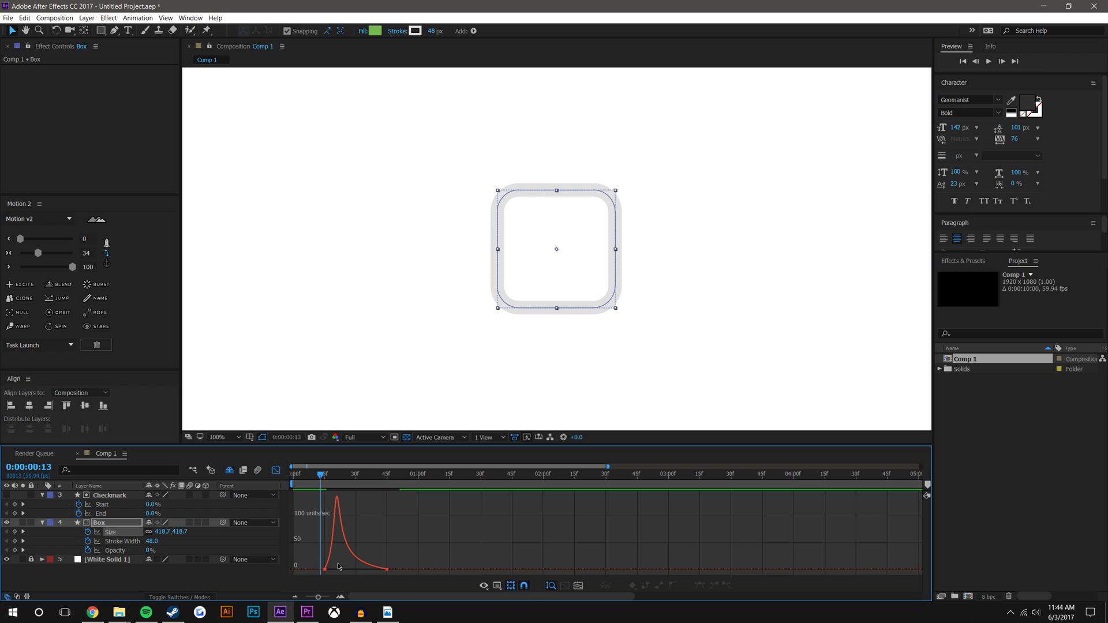
- Undo the Motion 2 keyframe easing and display the speed graph of Box's Size
key(ctrl+z)
key(ctrl+z)
click(387, 573)
click(130, 577)
click(130, 533)
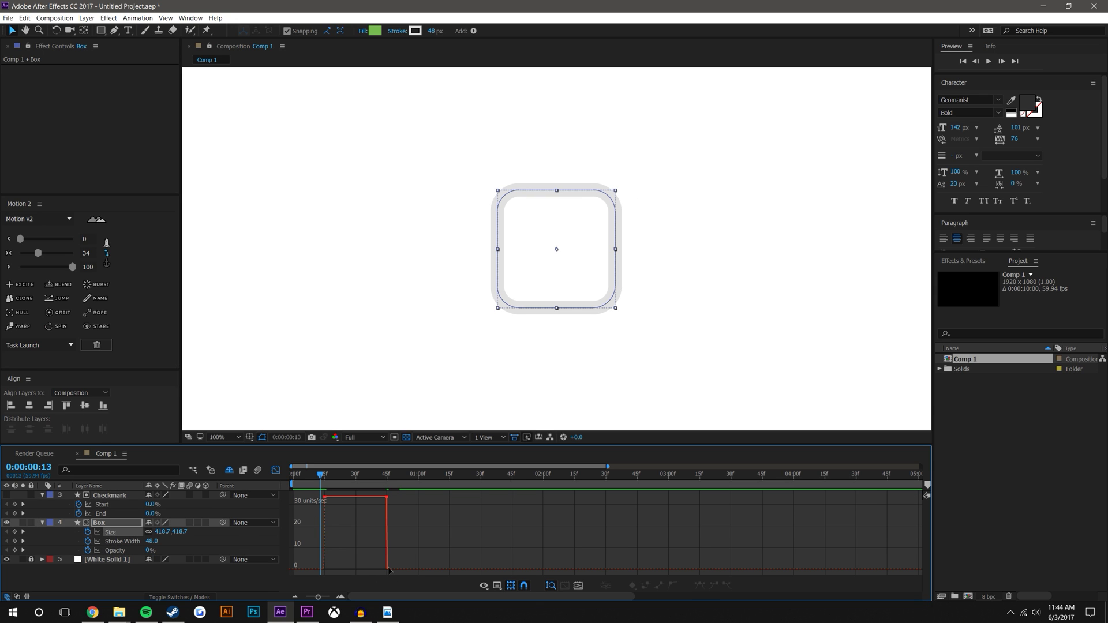
- Try reshaping Box's Size speed graph into a fast rise after the first keyframe and a gradual ease into the second
drag(406, 574, 390, 533)
key(ctrl+z)
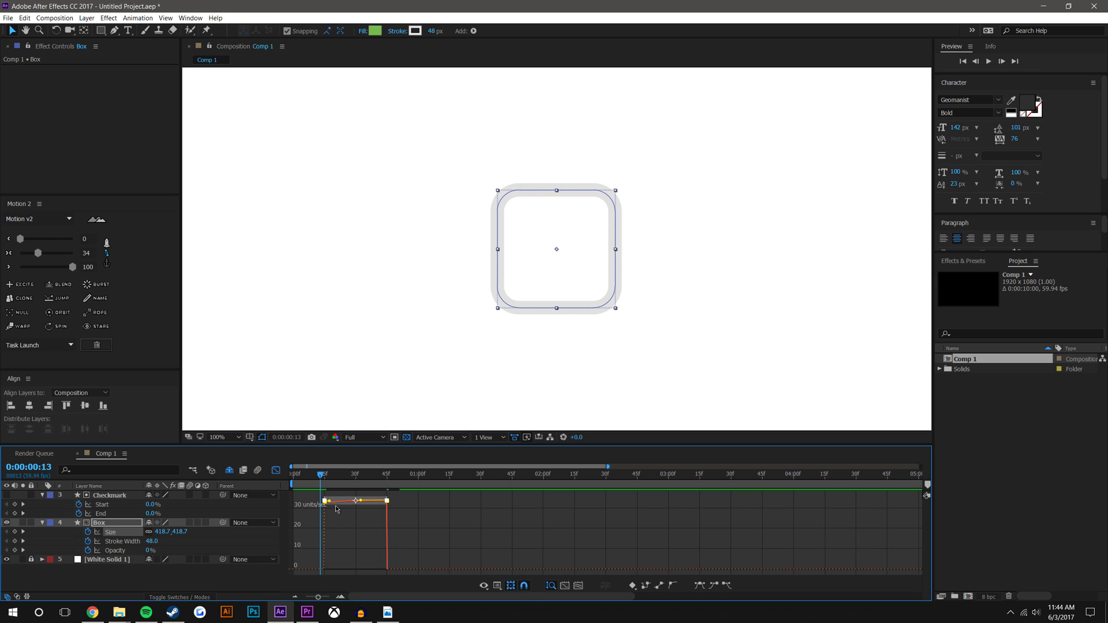
drag(381, 505, 385, 568)
drag(331, 511, 356, 567)
click(445, 549)
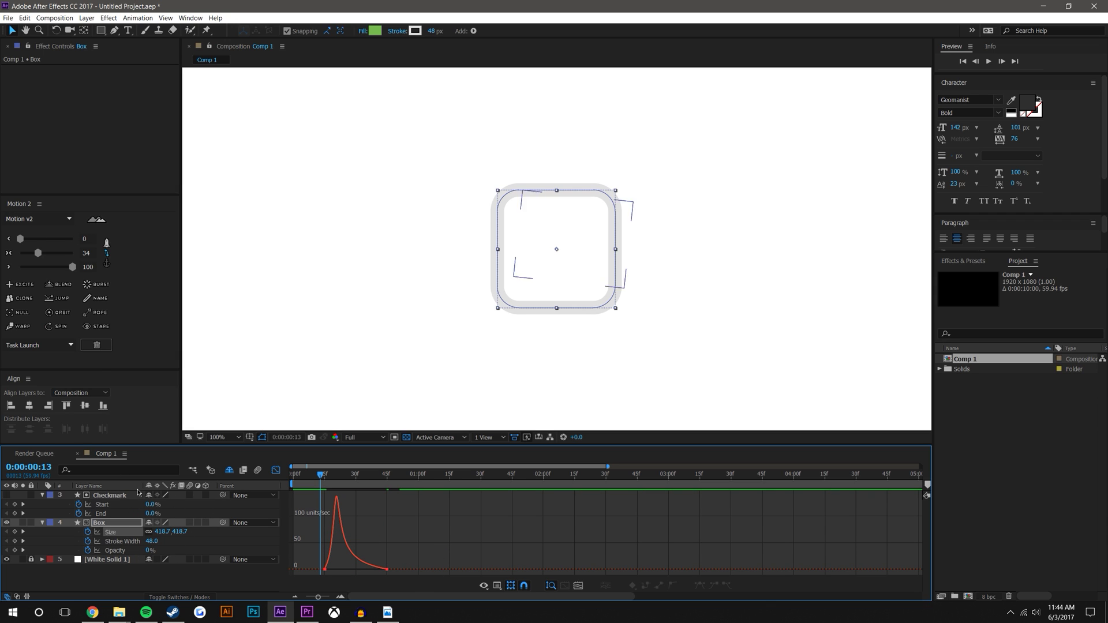
- Try reshaping Box's Stroke Width speed graph, and undo the manual graph edits to Stroke Width and Size
click(123, 543)
drag(427, 579, 293, 482)
drag(393, 566, 341, 569)
key(ctrl+z)
key(ctrl+z)
key(ctrl+z)
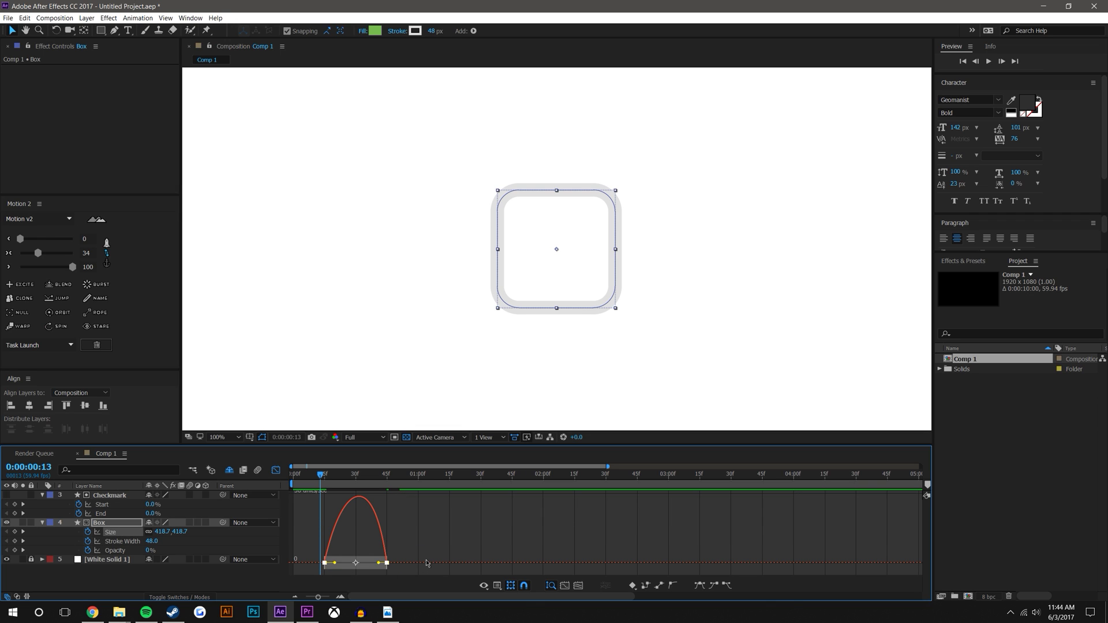
key(ctrl+z)
key(ctrl+z)
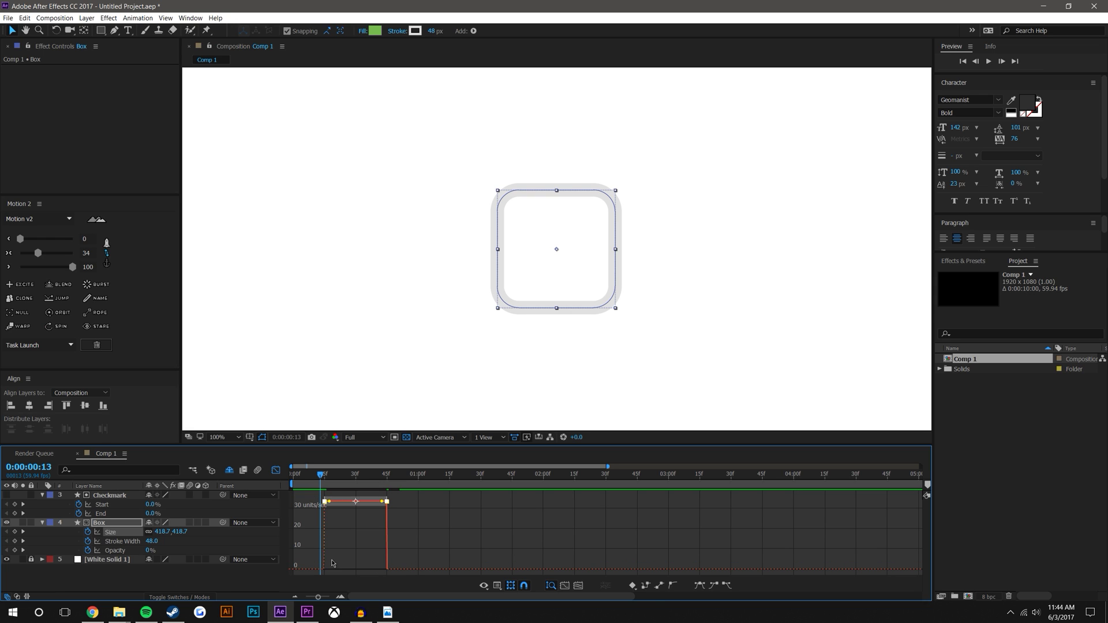
- Close the Graph Editor and ease the End, Size, Stroke Width and Opacity keyframes with the Motion 2 ease value of 34
click(276, 470)
drag(419, 580, 315, 515)
click(37, 253)
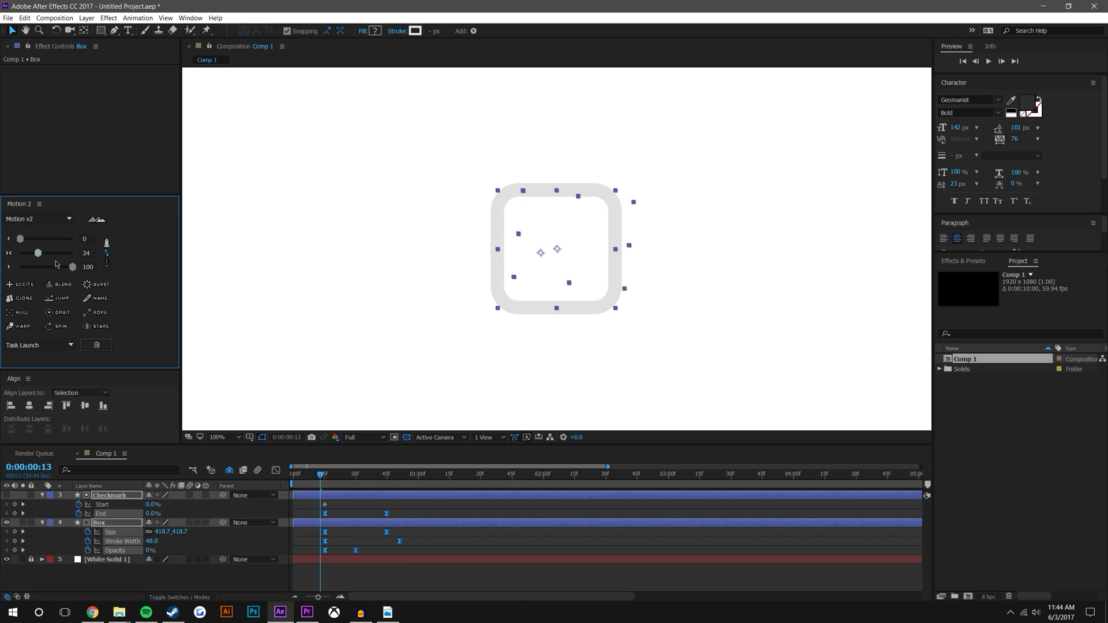
click(440, 546)
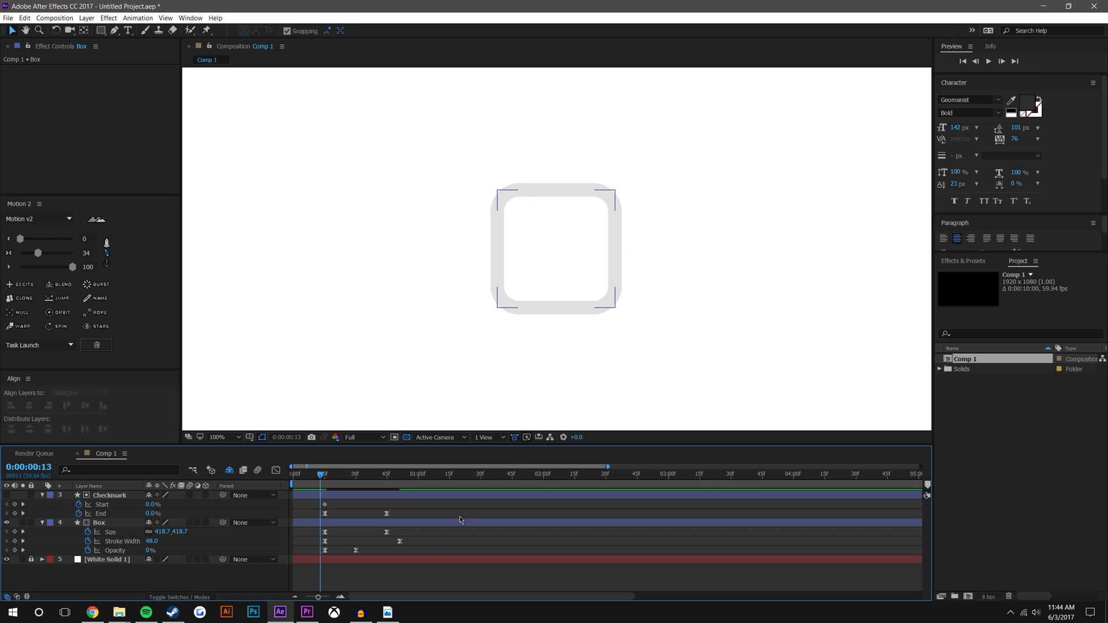
- Preview the eased box and checkmark animation from near the start of the composition
click(988, 62)
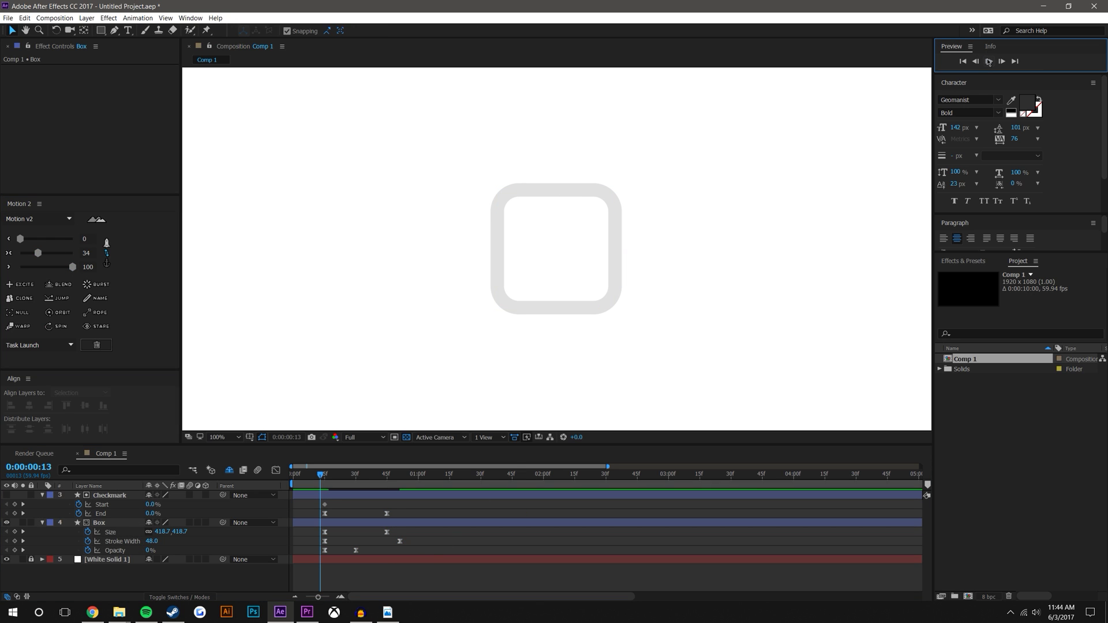
mouse_move(321, 475)
mouse_down()
mouse_move(370, 474)
mouse_move(304, 475)
mouse_up()
click(984, 61)
click(305, 475)
key(space)
- Try cloning the End, Size, Stroke Width and Opacity keyframes with Motion 2 at 0:00:02:00, and undo the cloning
drag(563, 502, 544, 503)
click(324, 537)
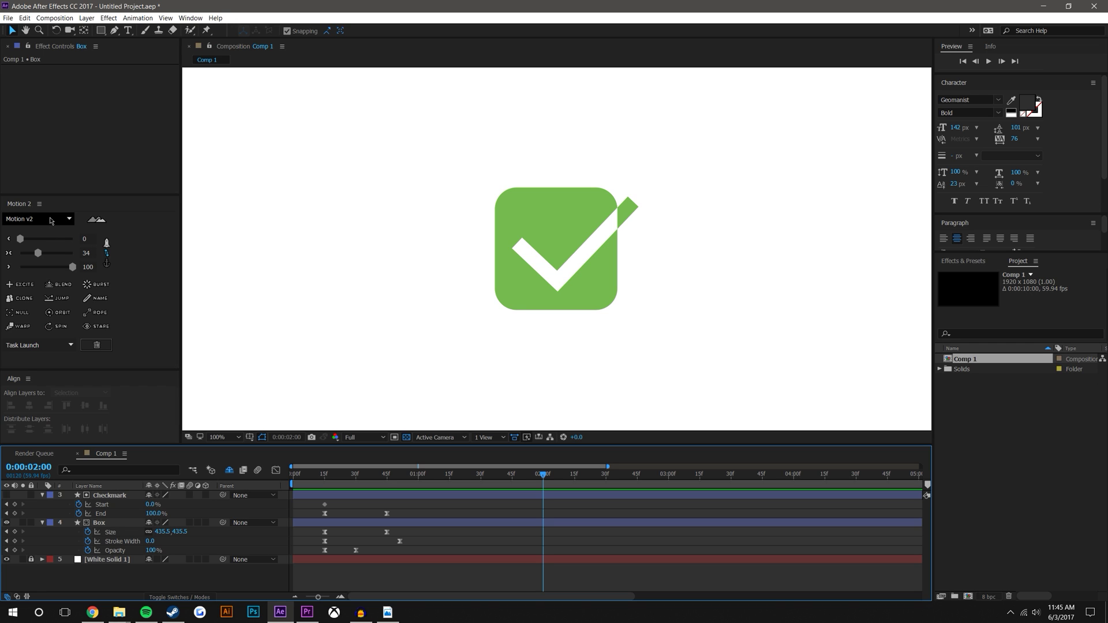
click(344, 511)
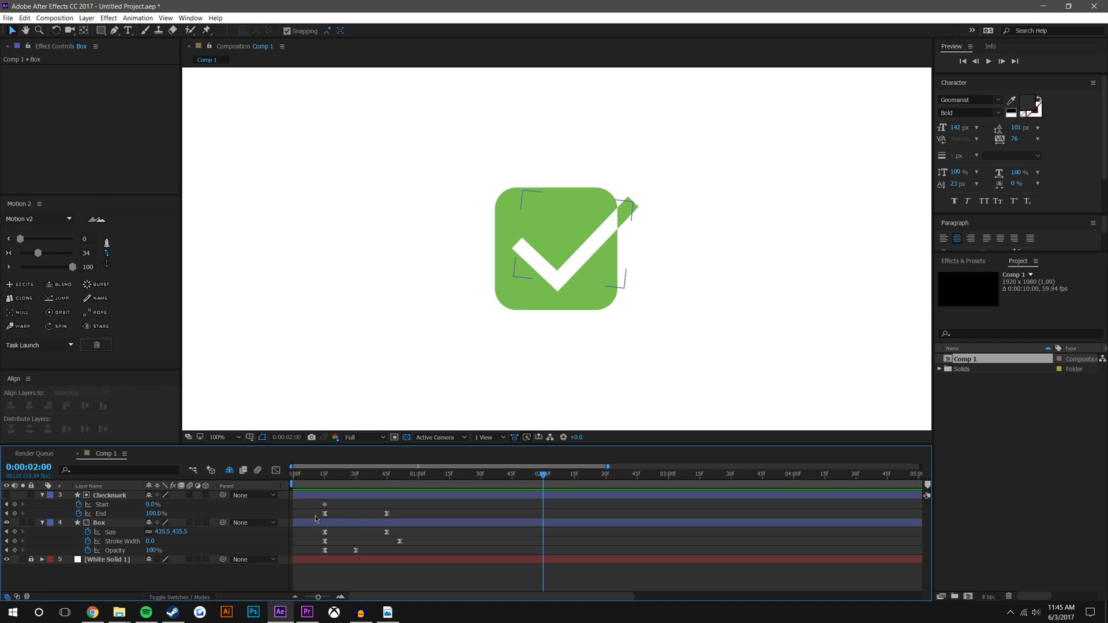
drag(315, 515, 441, 558)
click(21, 298)
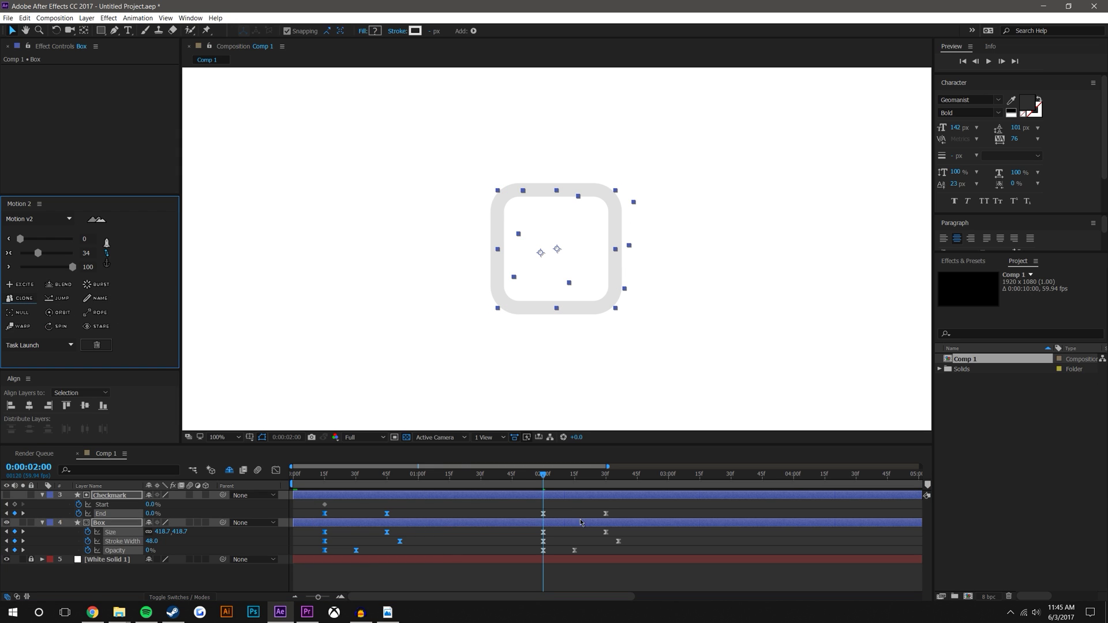
click(739, 524)
key(ctrl+z)
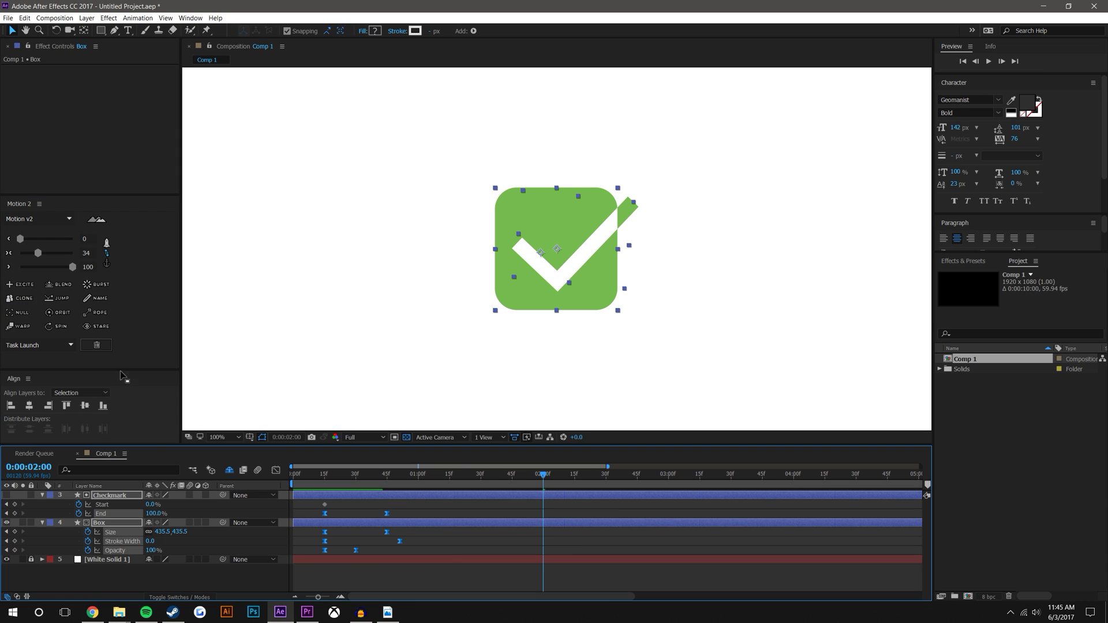
scroll(445, 554, up, 2)
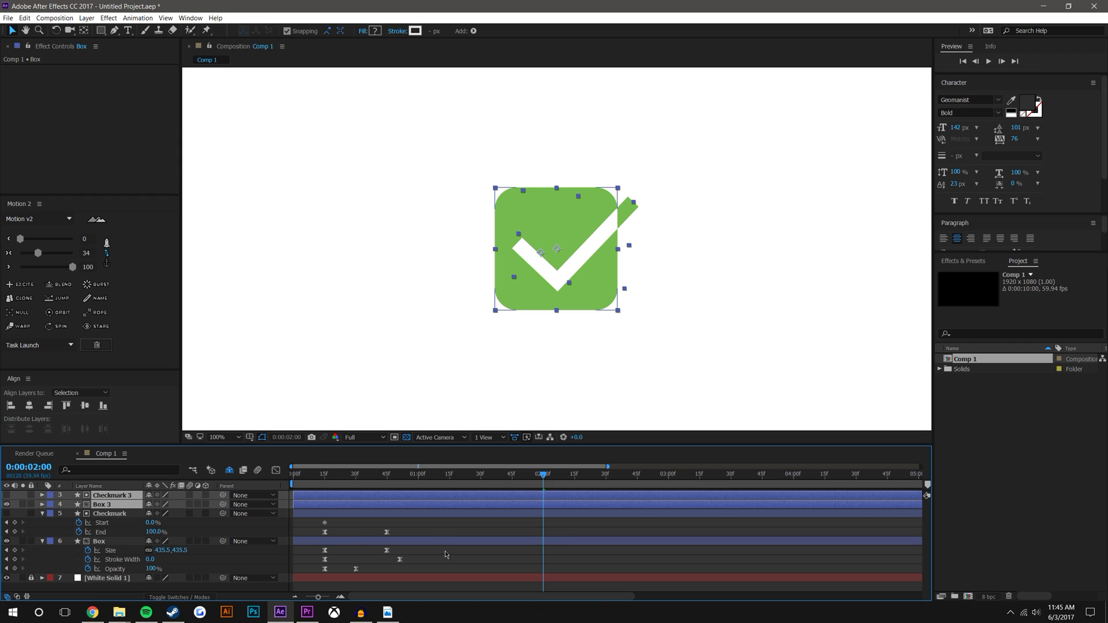
scroll(428, 547, down, 2)
click(422, 547)
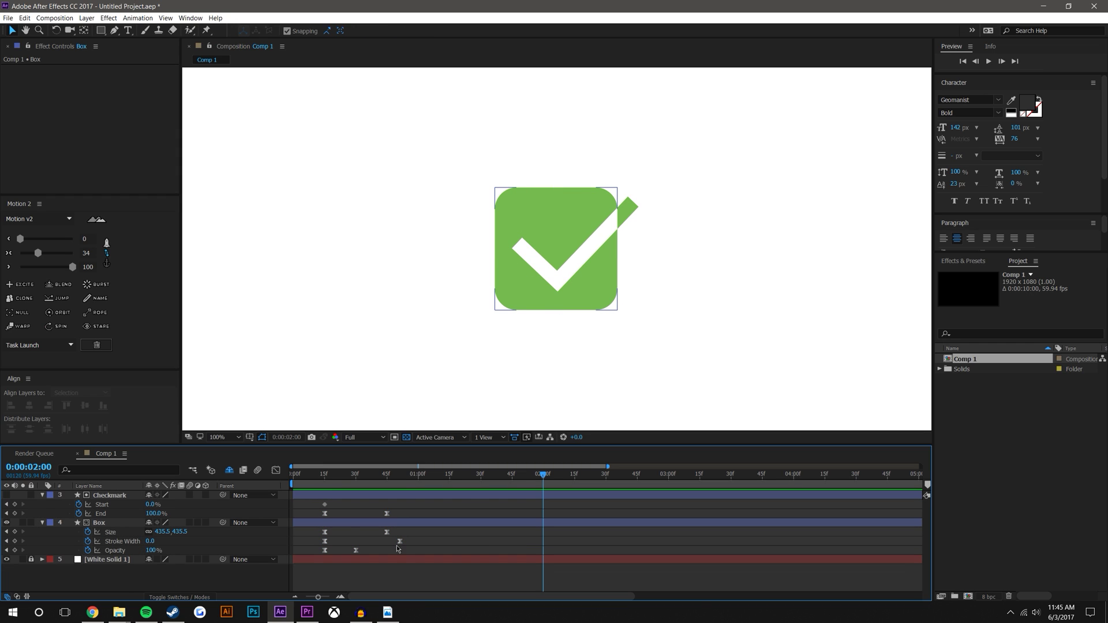
- Add keyframes at 0:00:02:00 for Checkmark's Start and End and Box's Size, Stroke Width and Opacity
click(14, 504)
click(14, 513)
click(15, 532)
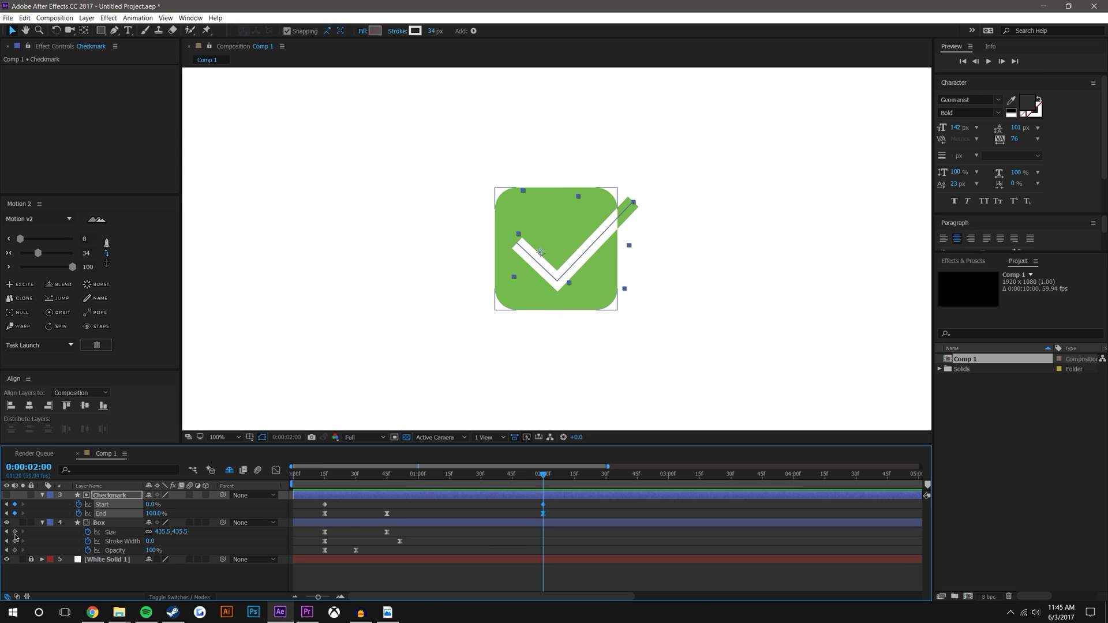
click(15, 541)
click(14, 550)
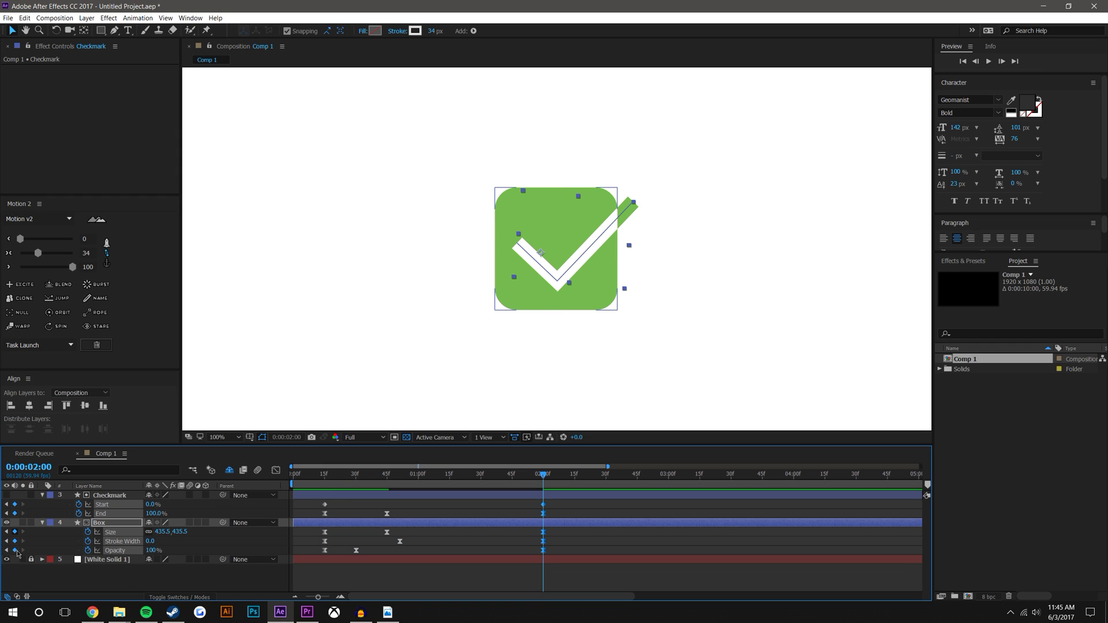
click(594, 577)
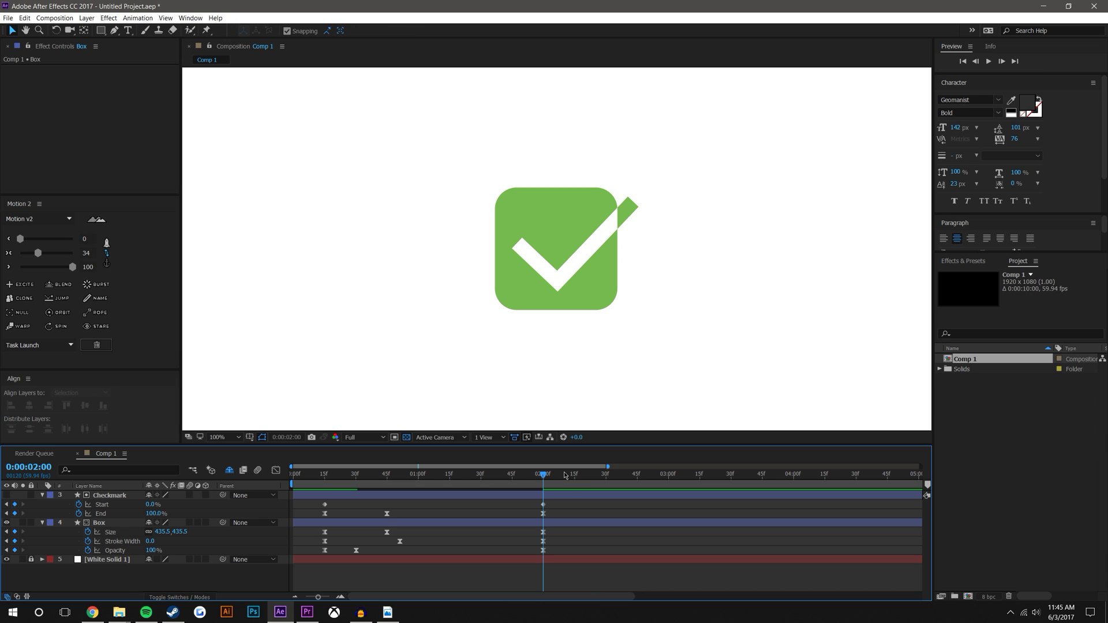
- Paste copies of the first End, Size, Stroke Width and Opacity keyframes at 0:00:02:45
drag(543, 476, 605, 488)
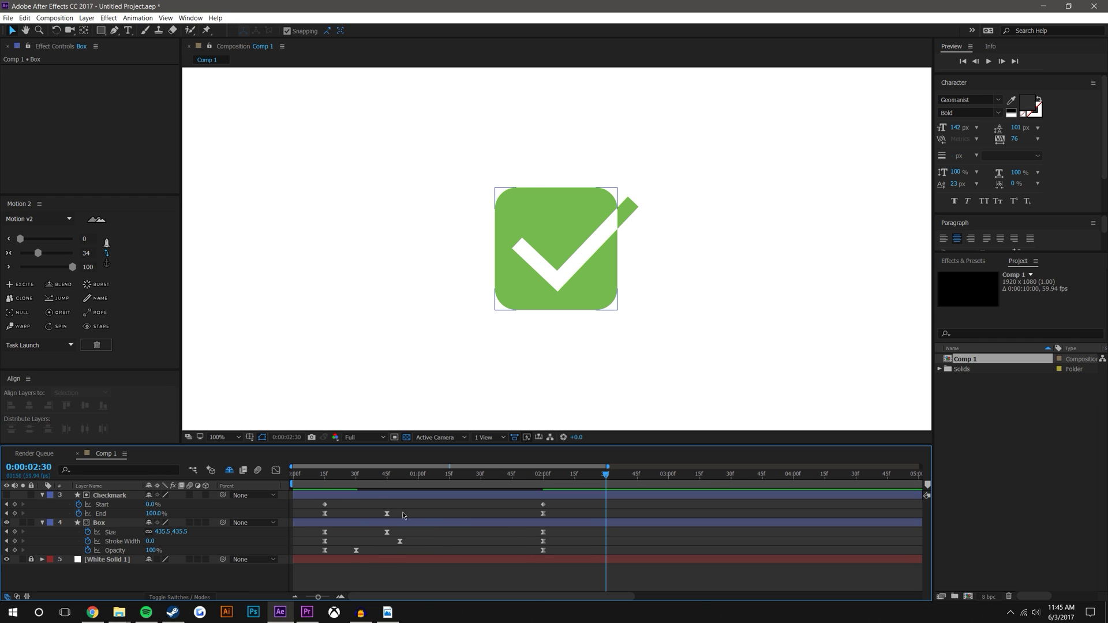
drag(605, 475, 637, 479)
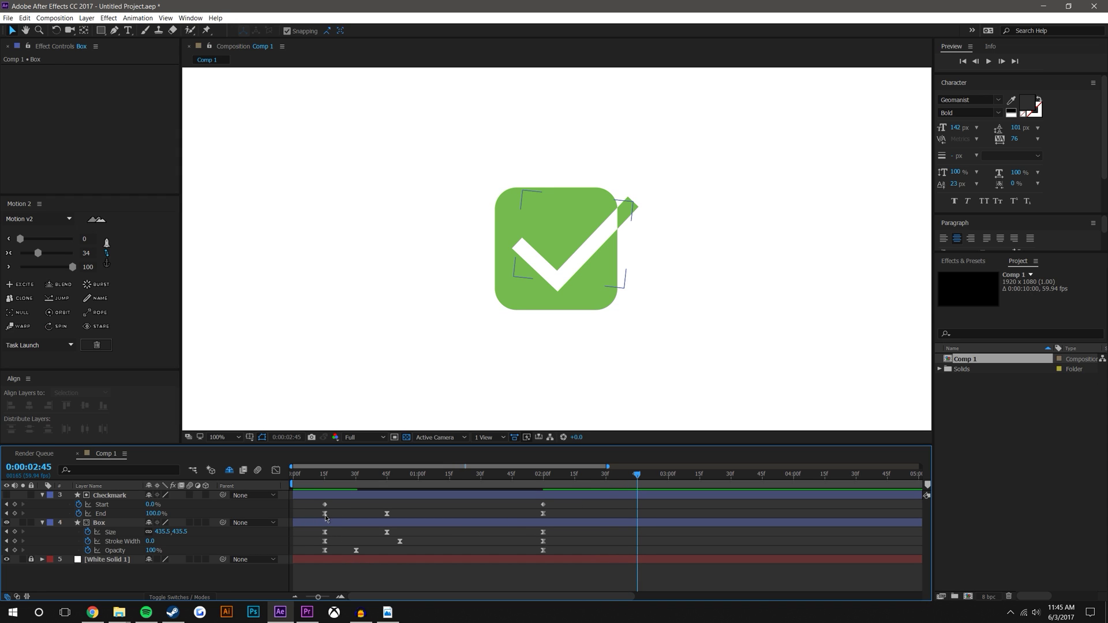
click(325, 513)
key(ctrl+c)
key(ctrl+v)
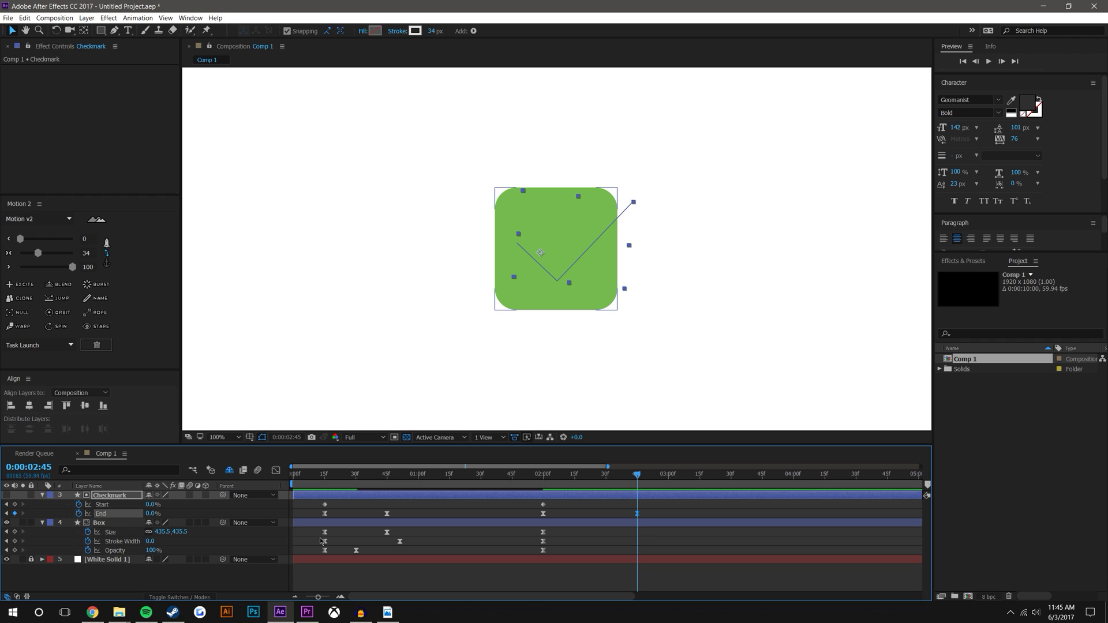
drag(319, 529, 334, 551)
key(ctrl+c)
key(ctrl+v)
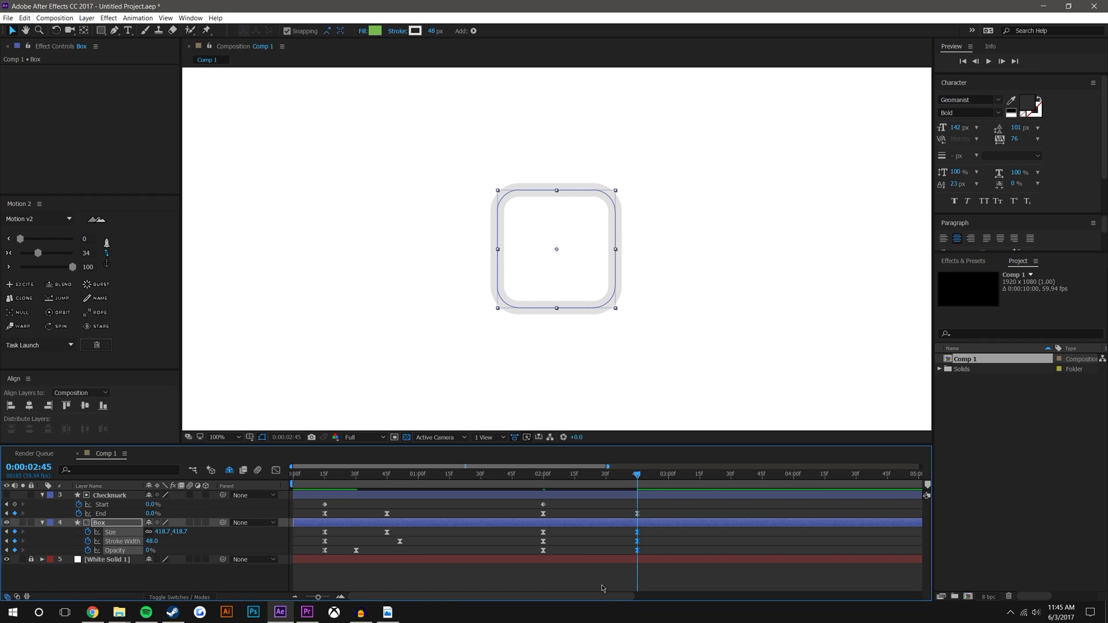
- Delete the End, Size, Stroke Width and Opacity keyframes at 0:00:02:00 and 0:00:02:45, and paste copies of their opening pairs at 0:00:02:45
drag(535, 511, 715, 578)
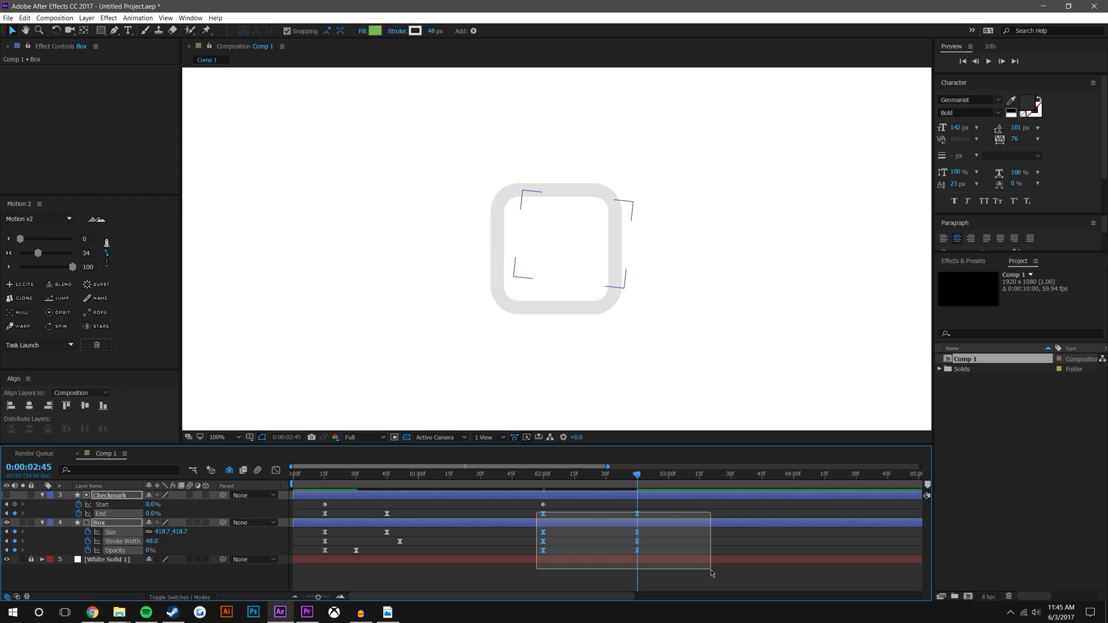
key(Delete)
drag(316, 518, 437, 517)
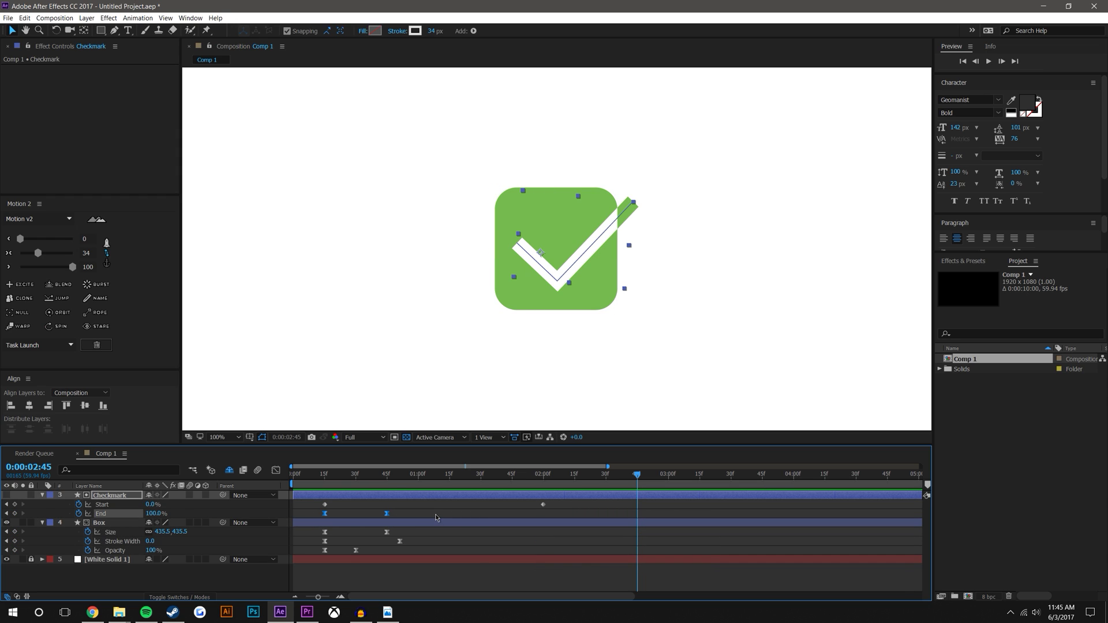
key(ctrl+c)
key(ctrl+v)
drag(321, 530, 436, 558)
key(ctrl+c)
key(ctrl+v)
- Time-reverse the pasted End, Size, Stroke Width and Opacity keyframes
drag(628, 510, 731, 555)
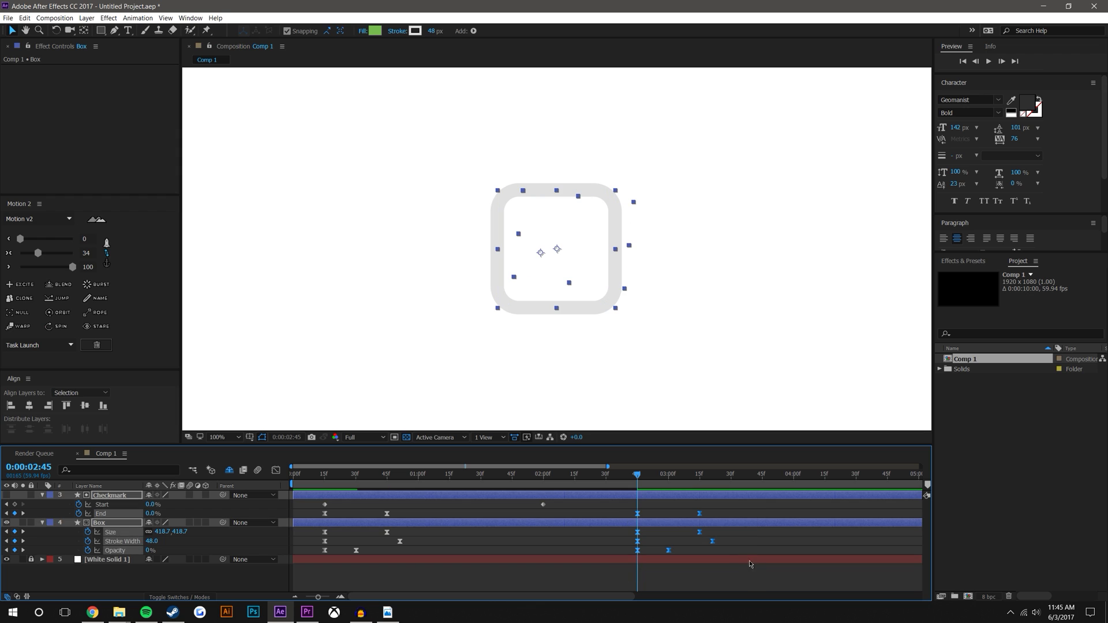
right_click(712, 542)
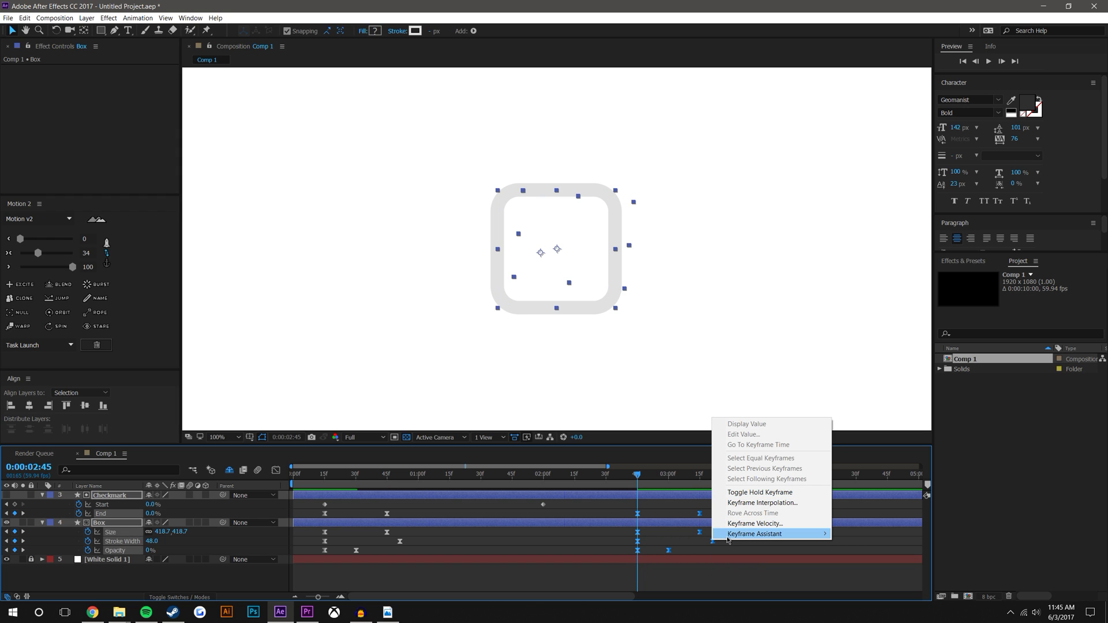
mouse_move(728, 537)
click(879, 617)
- Try shifting Box's reversed Stroke Width and Opacity keyframe pairs to end at 0:00:03:15, and undo both moves
drag(728, 539, 609, 566)
mouse_move(712, 546)
mouse_down()
mouse_move(610, 558)
mouse_move(699, 551)
mouse_up()
click(704, 569)
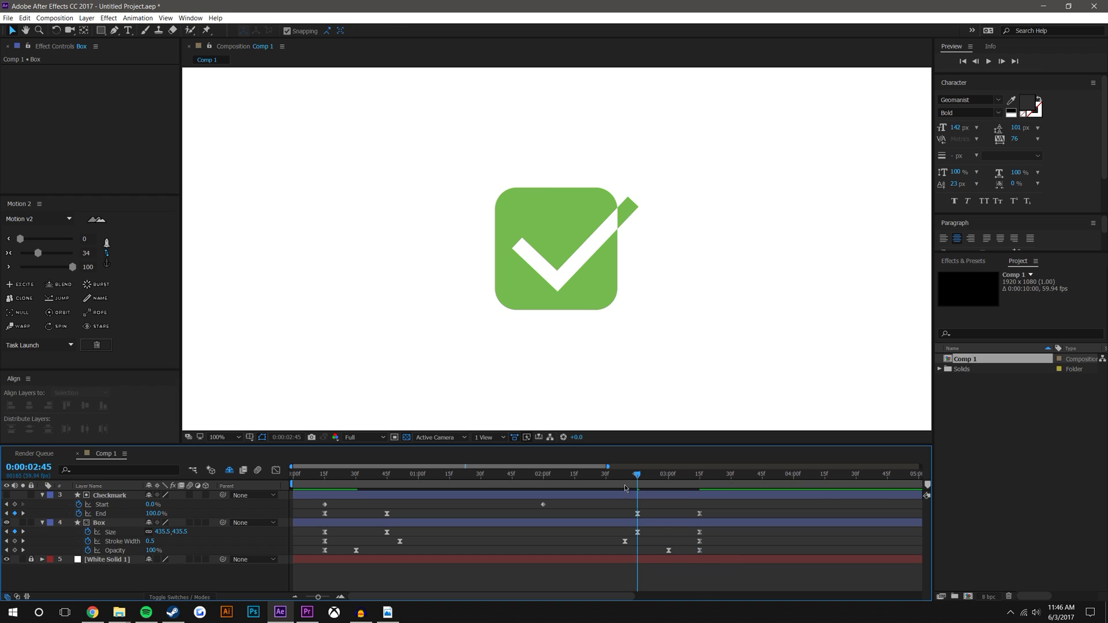
click(620, 481)
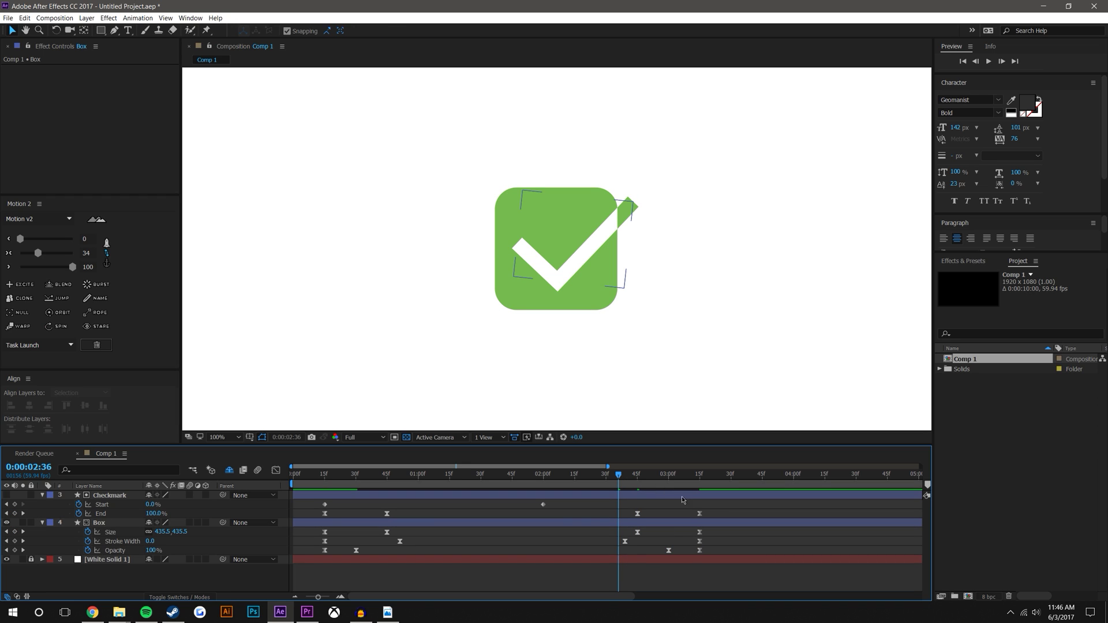
key(ctrl+z)
key(ctrl+z)
- Delete Checkmark's reversed End keyframes at 0:00:02:45 and 0:00:03:15
click(611, 519)
drag(636, 474, 735, 526)
key(Delete)
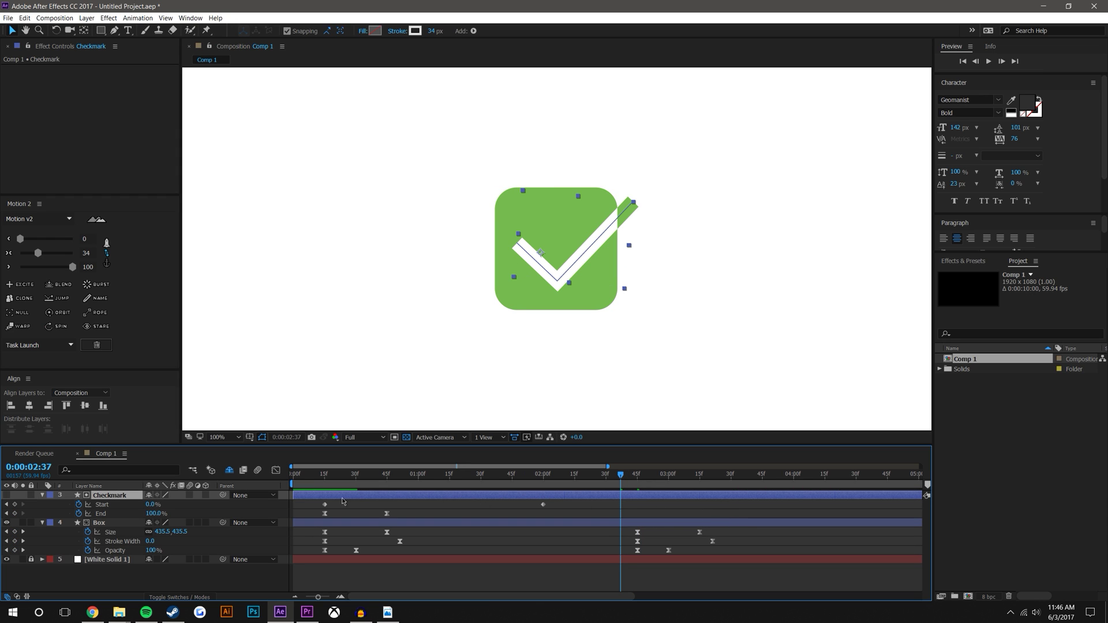
- Move Checkmark's first Start keyframe to 0:00:02:45, remove the extra Start keyframe, and set Start to 100% at 0:00:03:21
drag(313, 506, 585, 498)
drag(323, 508, 642, 524)
click(864, 505)
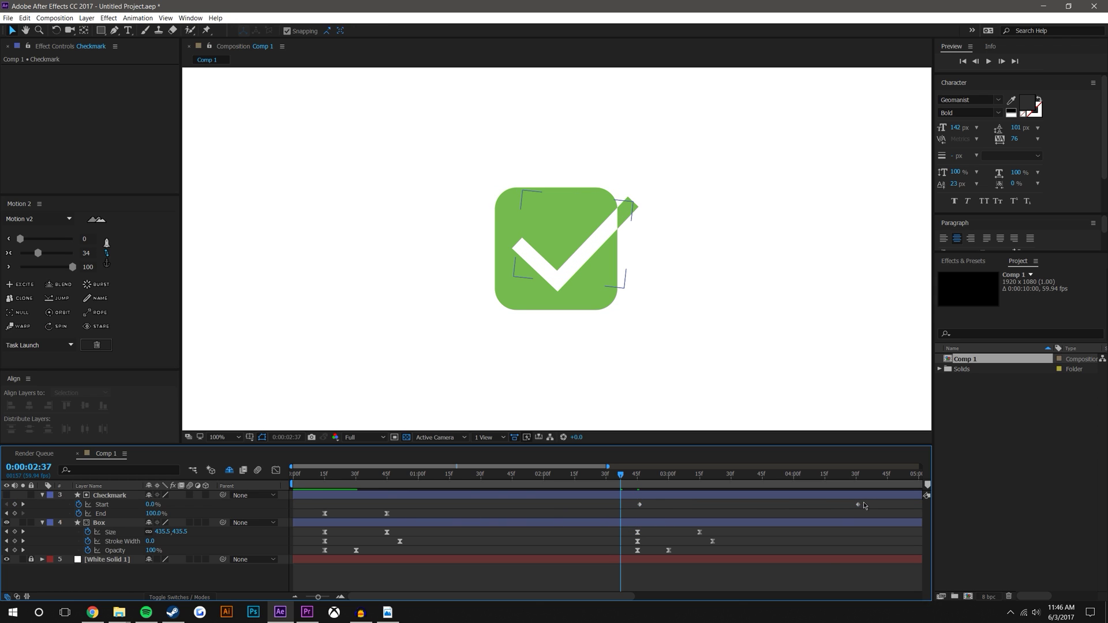
click(819, 495)
click(637, 505)
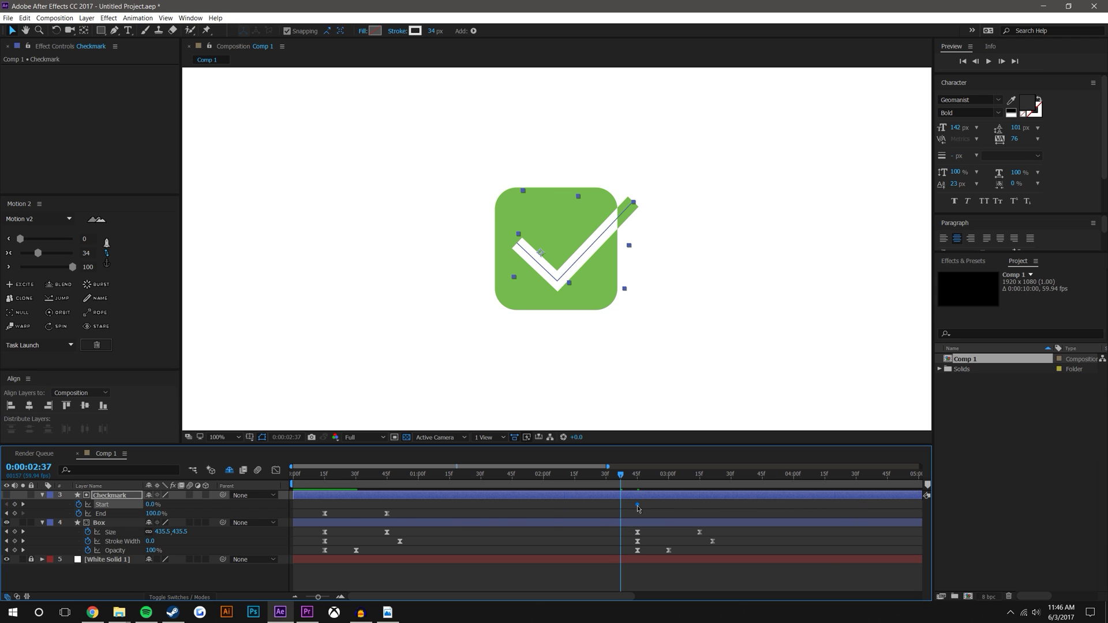
drag(642, 485, 714, 479)
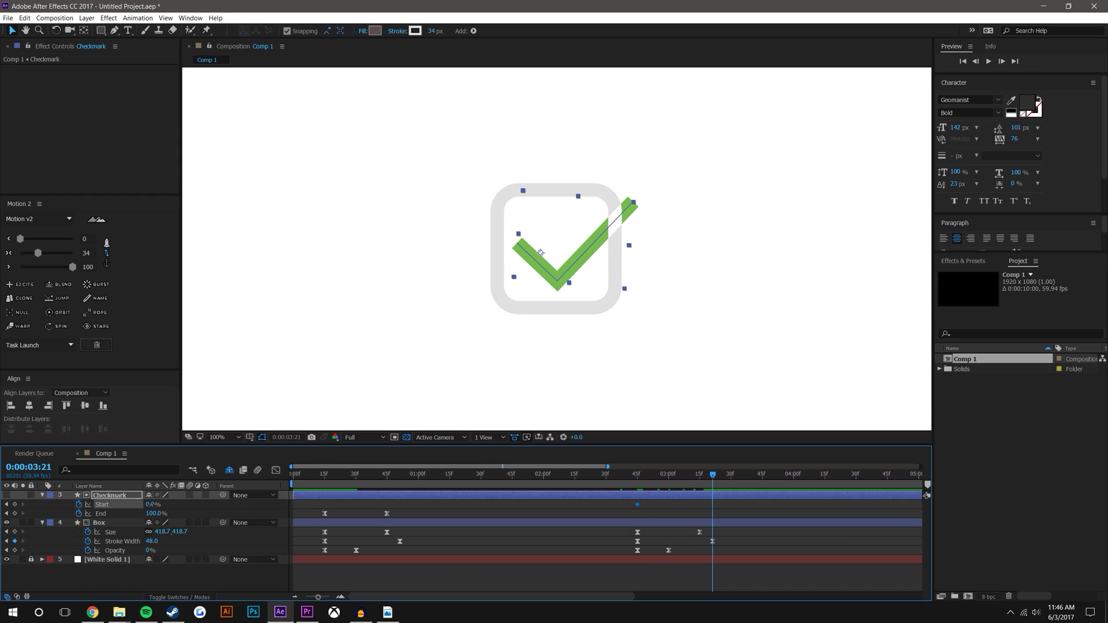
drag(153, 504, 211, 505)
- Reset all reversed Start, Size, Stroke Width and Opacity keyframes on Checkmark and Box to Linear interpolation and reapply easing on both sides
drag(629, 503, 743, 565)
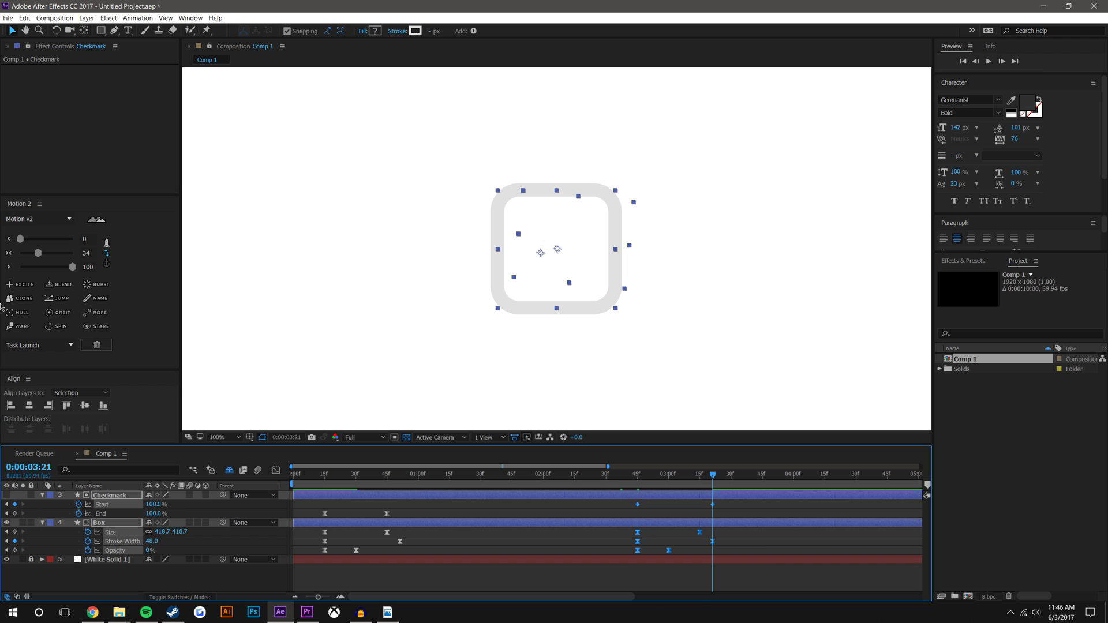
click(106, 263)
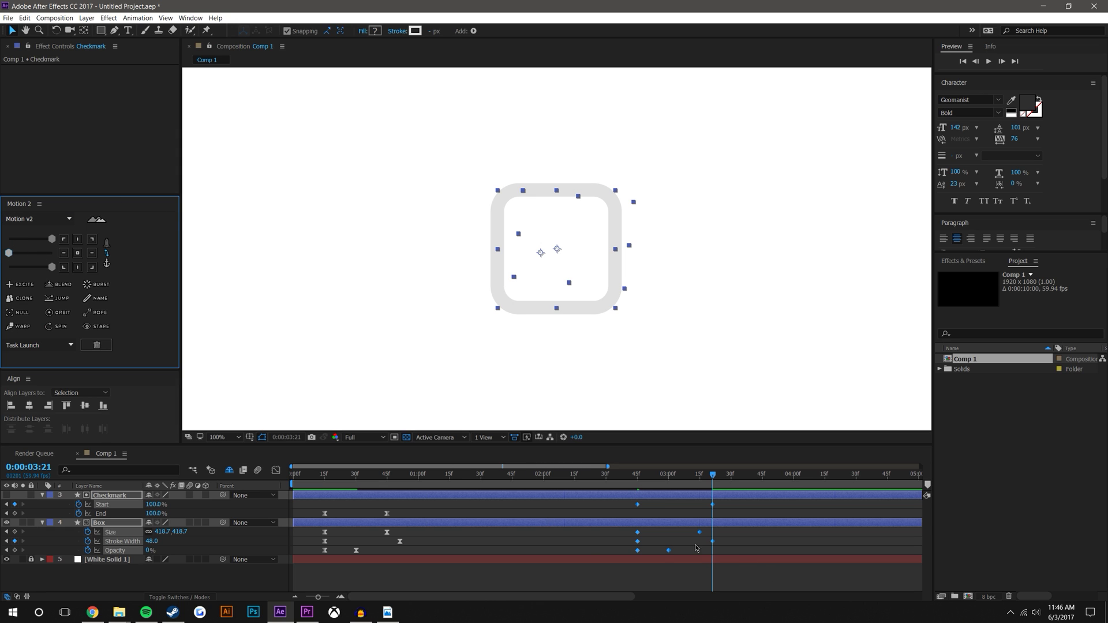
right_click(639, 536)
mouse_move(656, 529)
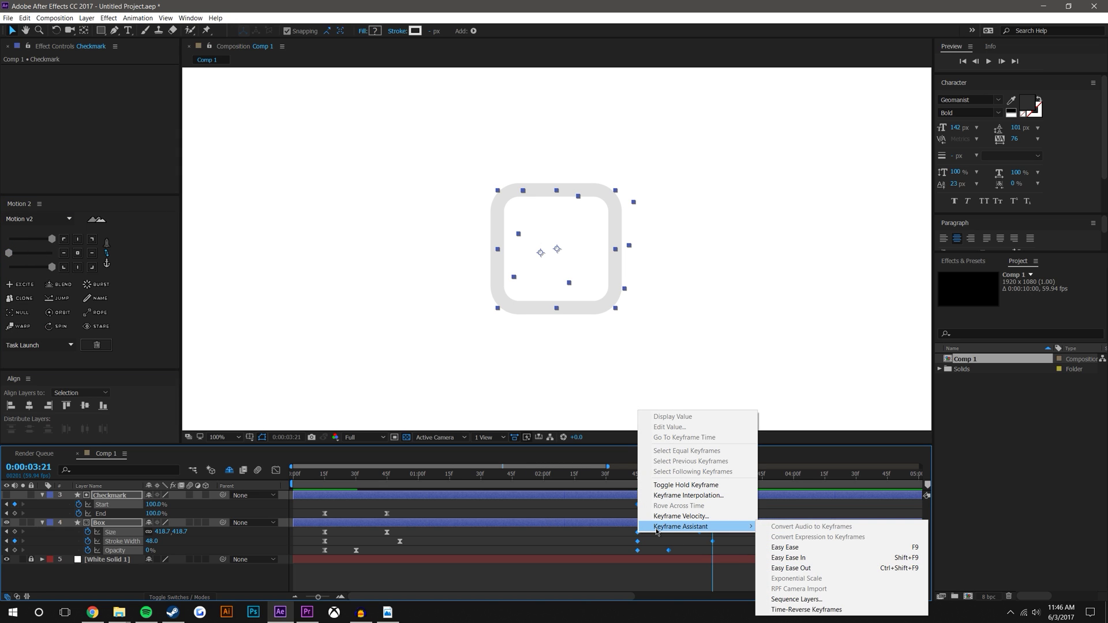
click(669, 495)
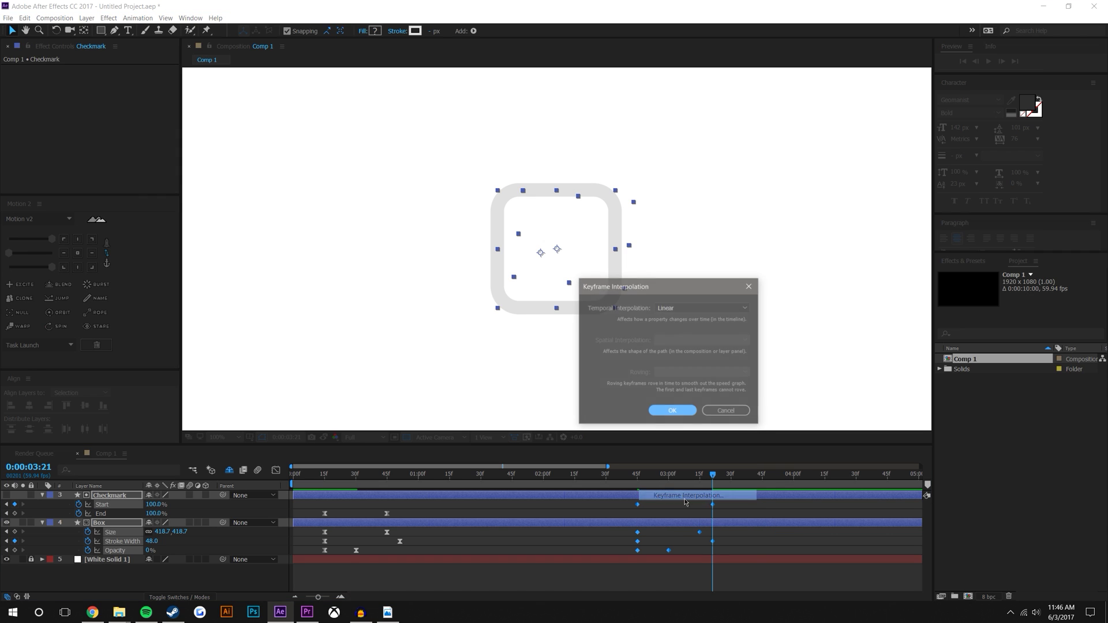
click(669, 309)
click(672, 333)
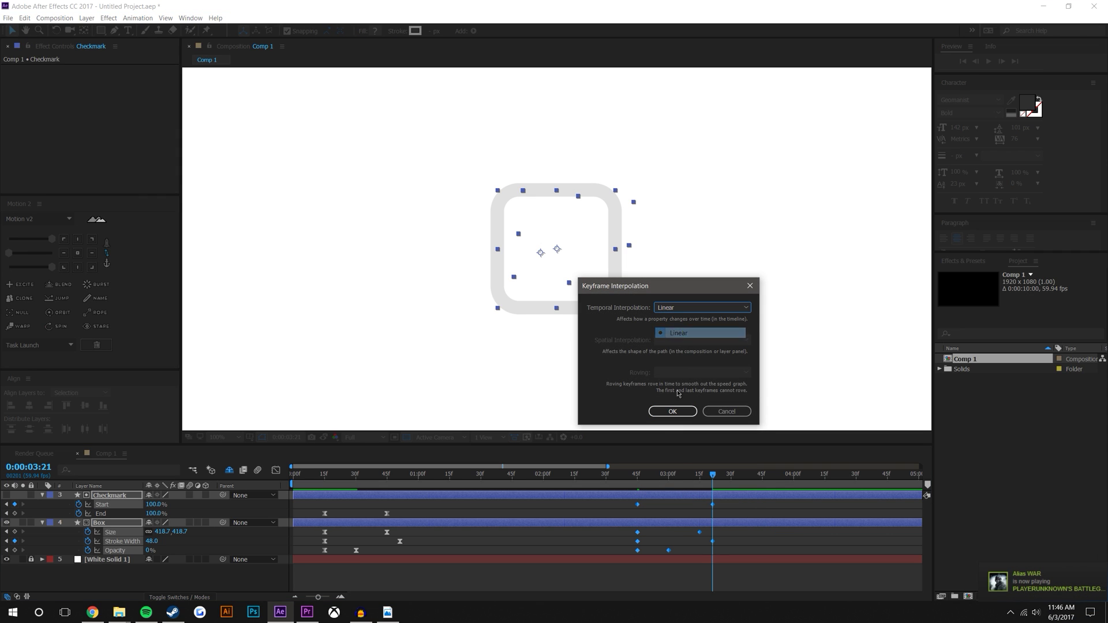
click(672, 410)
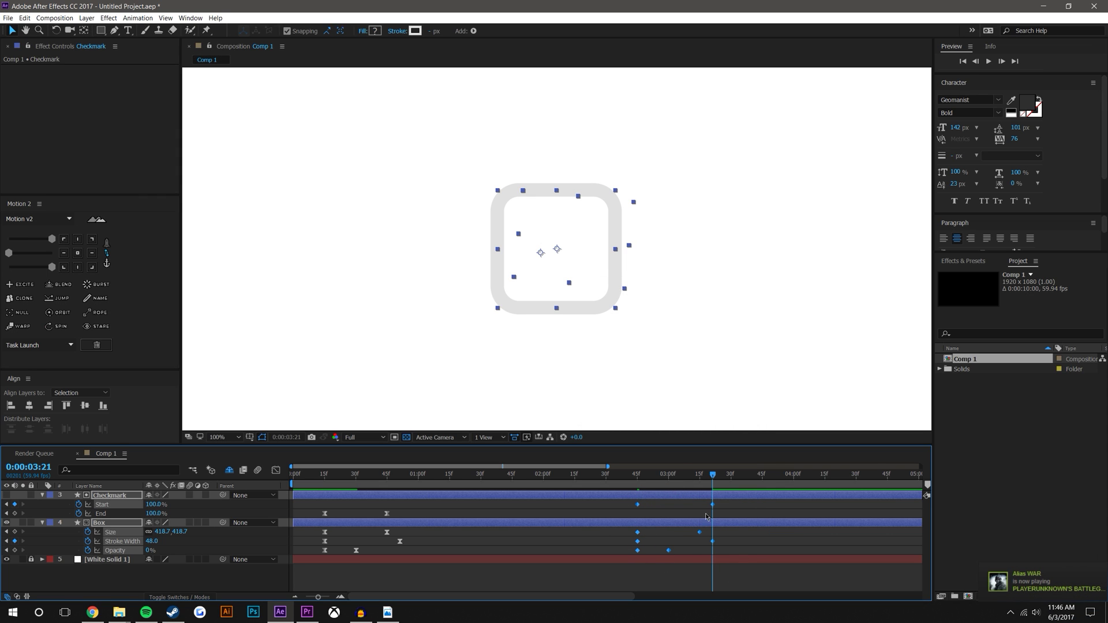
click(106, 262)
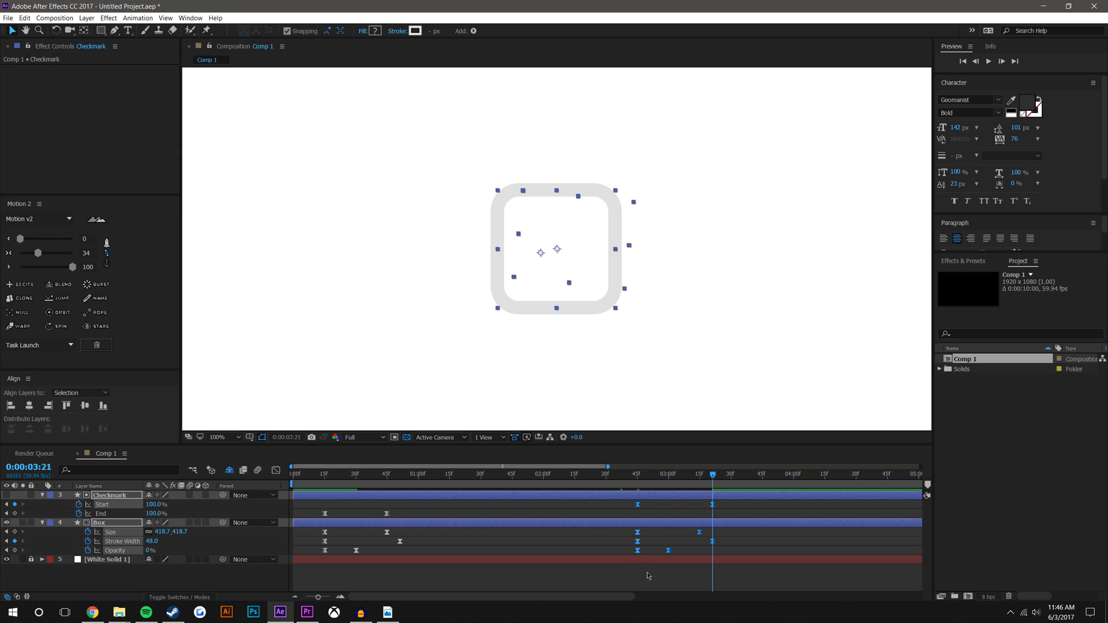
- Examine the easing curve of Box's Size animation in the Graph Editor, then return to the keyframe view
click(381, 515)
click(637, 533)
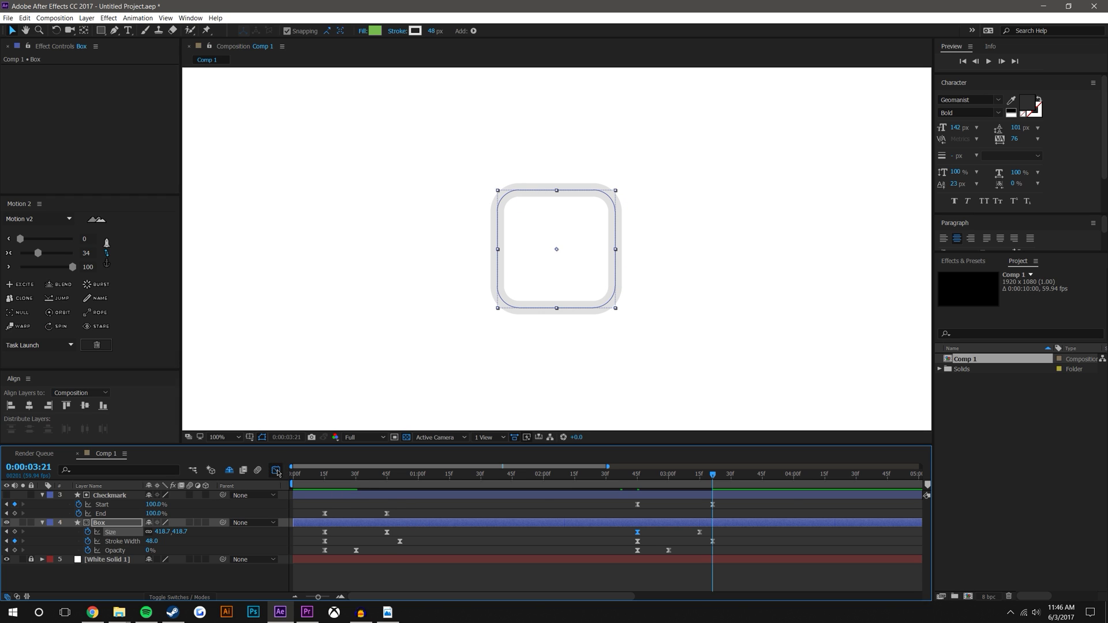
click(276, 471)
drag(322, 478, 577, 513)
click(276, 470)
- Preview the whole checkbox animation from 0:00:00:11 and park the playhead at 0:00:02:36
click(316, 481)
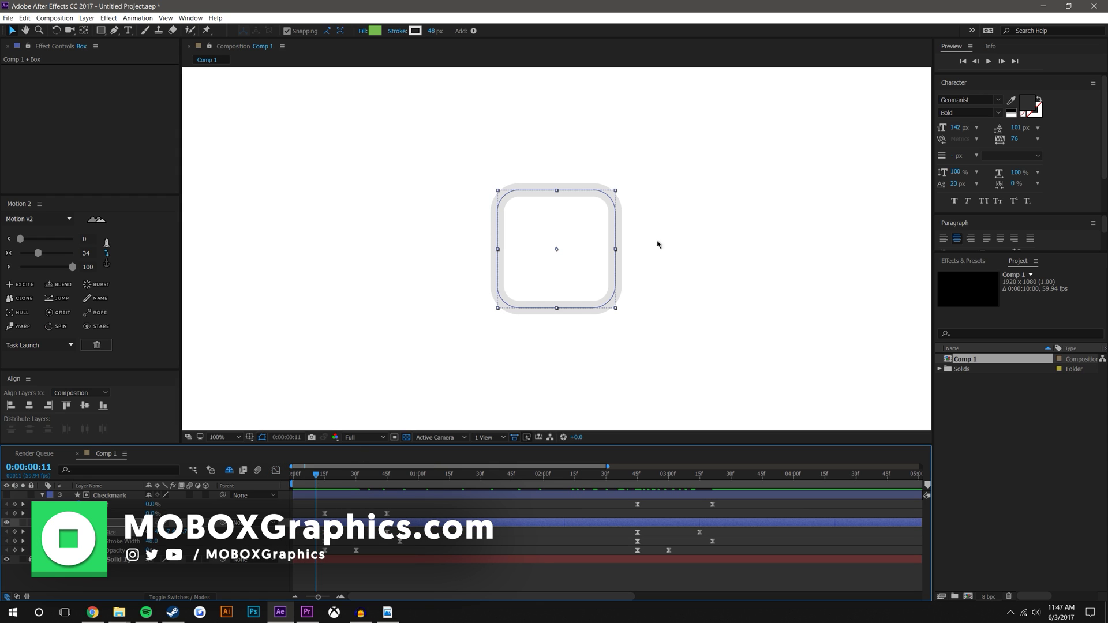
click(989, 62)
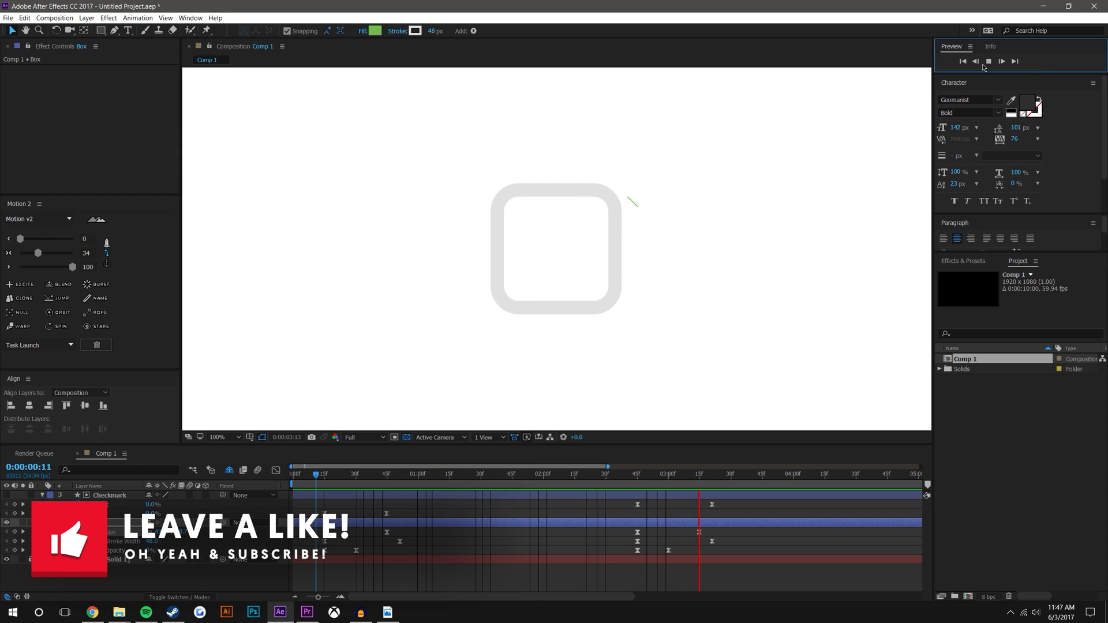
mouse_move(626, 478)
mouse_down()
mouse_move(309, 473)
mouse_move(617, 474)
mouse_up()
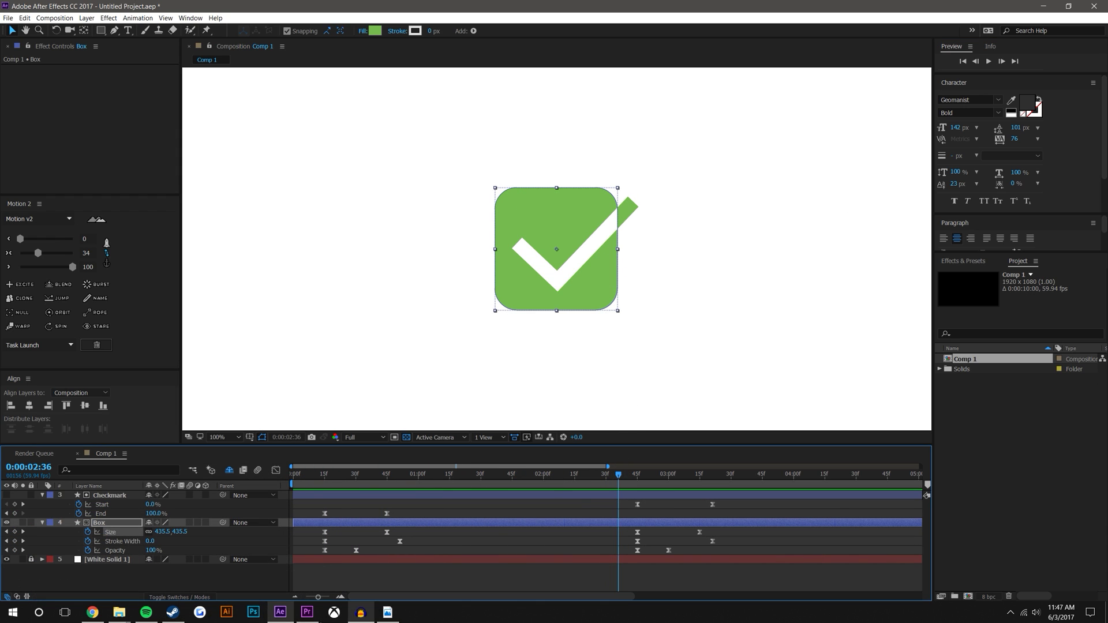
click(360, 611)
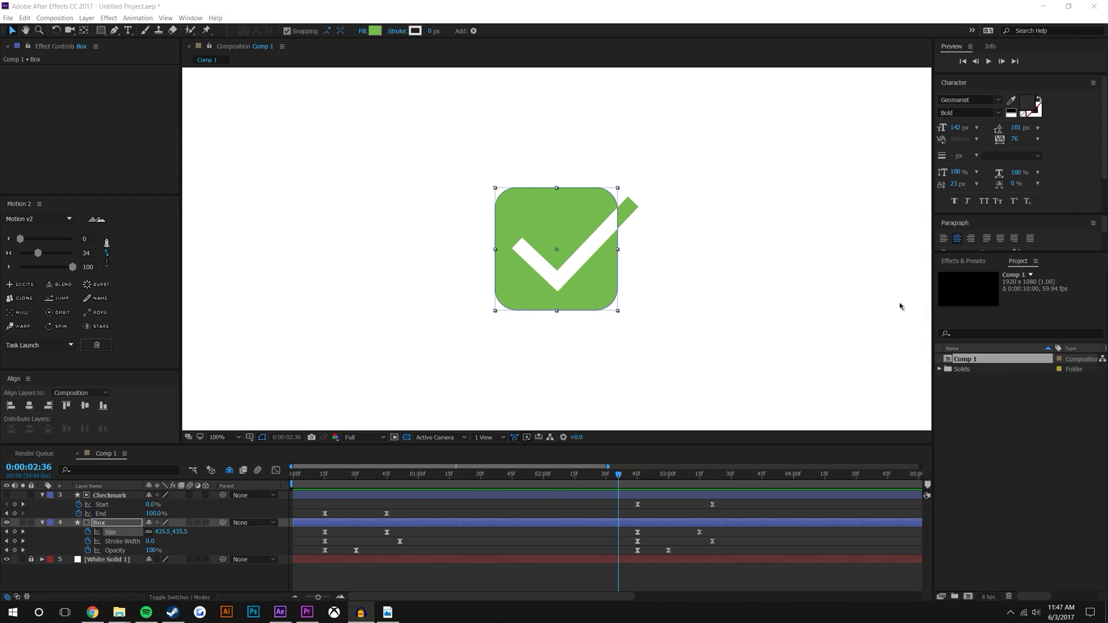